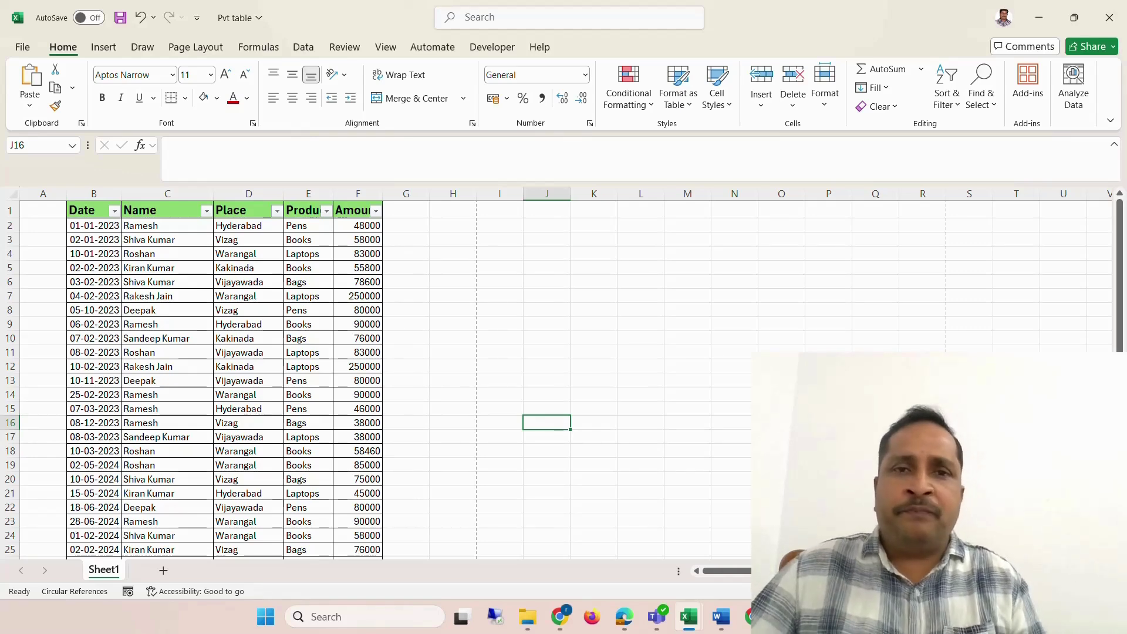
# - Examine the sales records on Sheet1, checking the Date column from the first entry to the last row
pyautogui.click(203, 325)
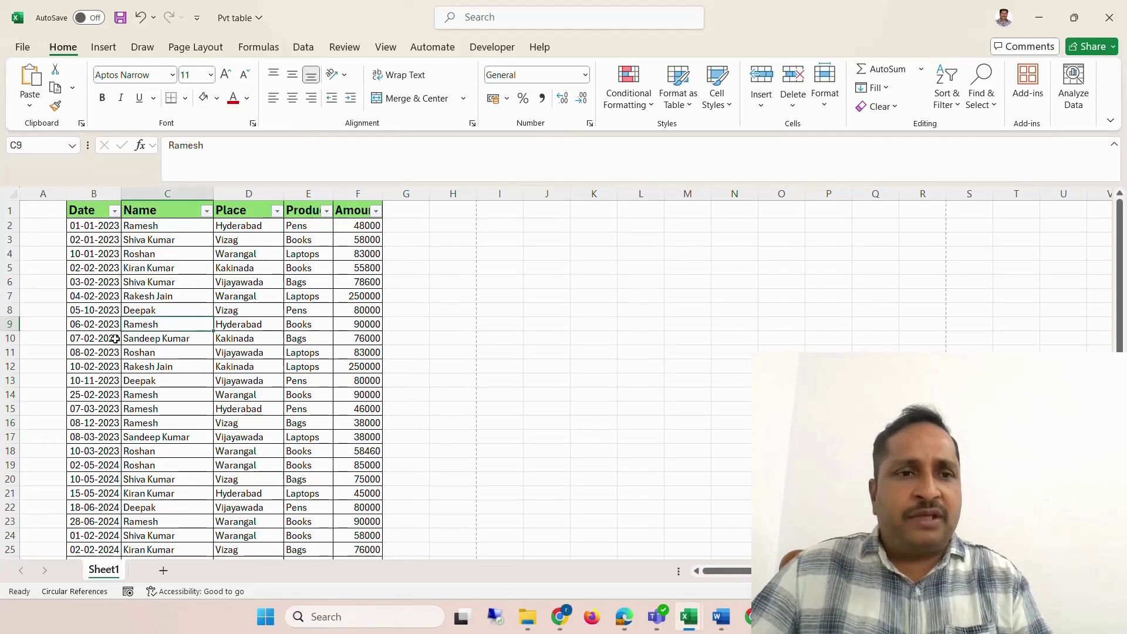
pyautogui.click(162, 256)
pyautogui.click(242, 258)
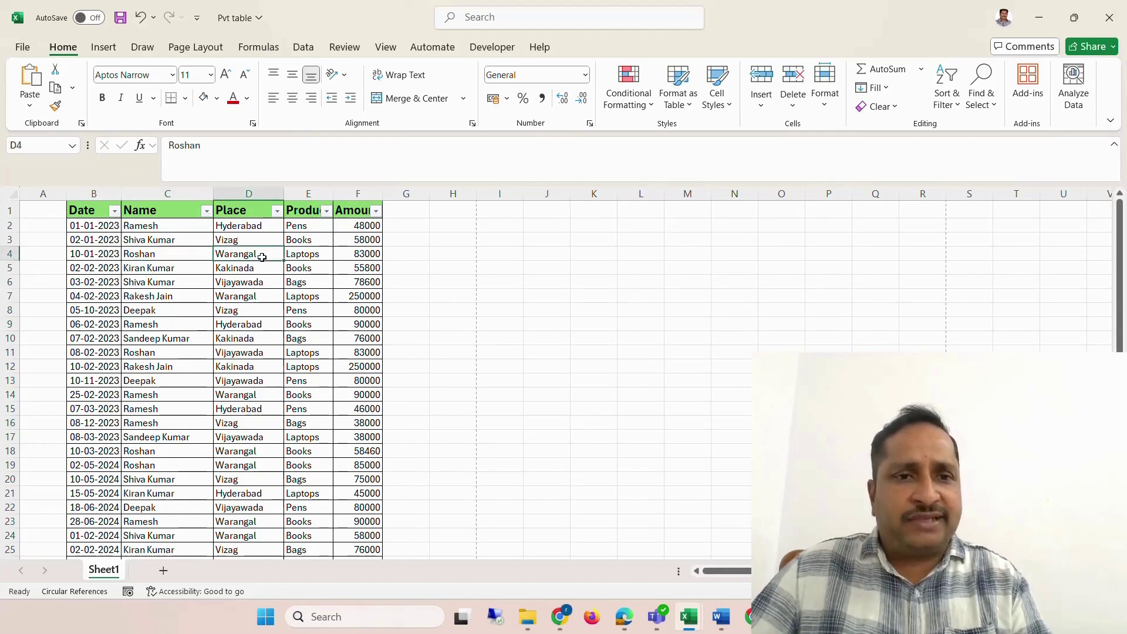
pyautogui.click(89, 230)
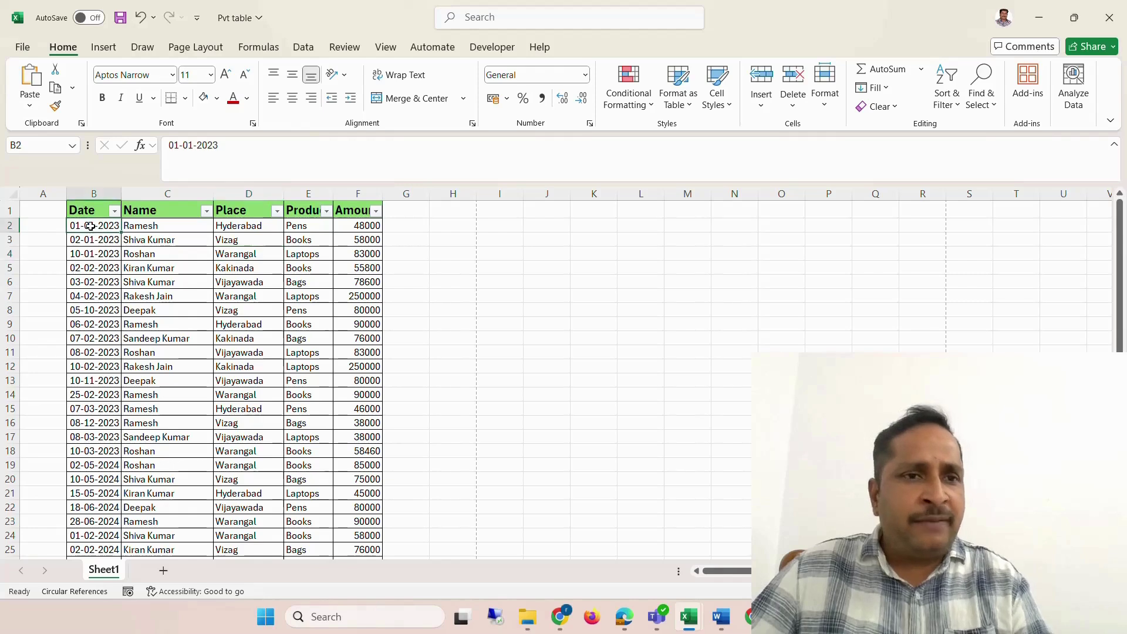
pyautogui.click(101, 307)
pyautogui.click(92, 237)
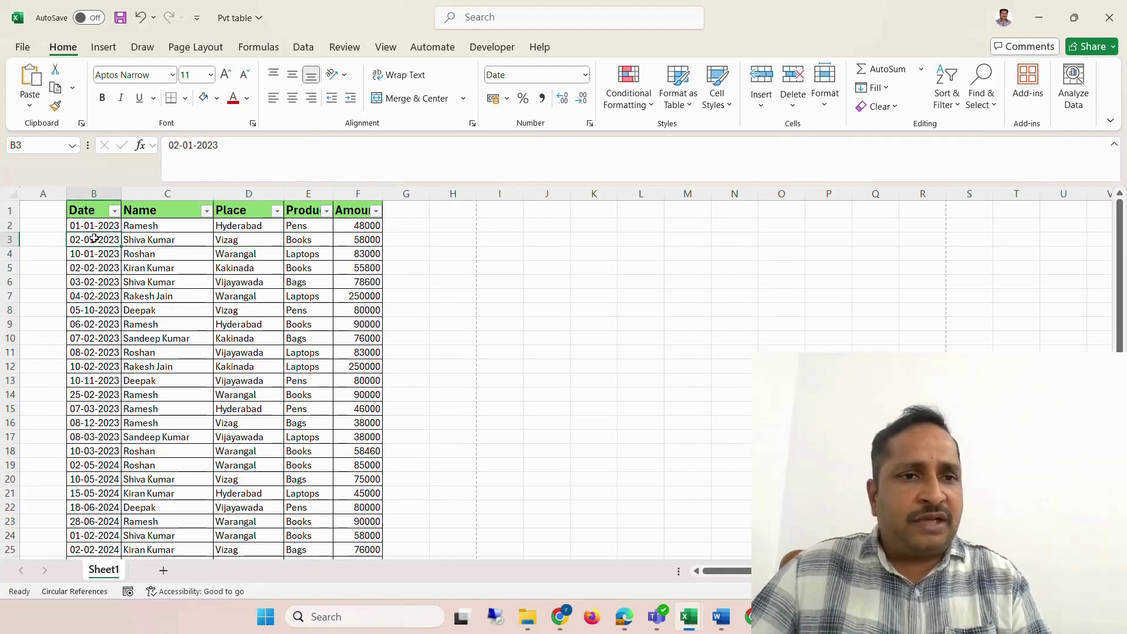
pyautogui.click(94, 285)
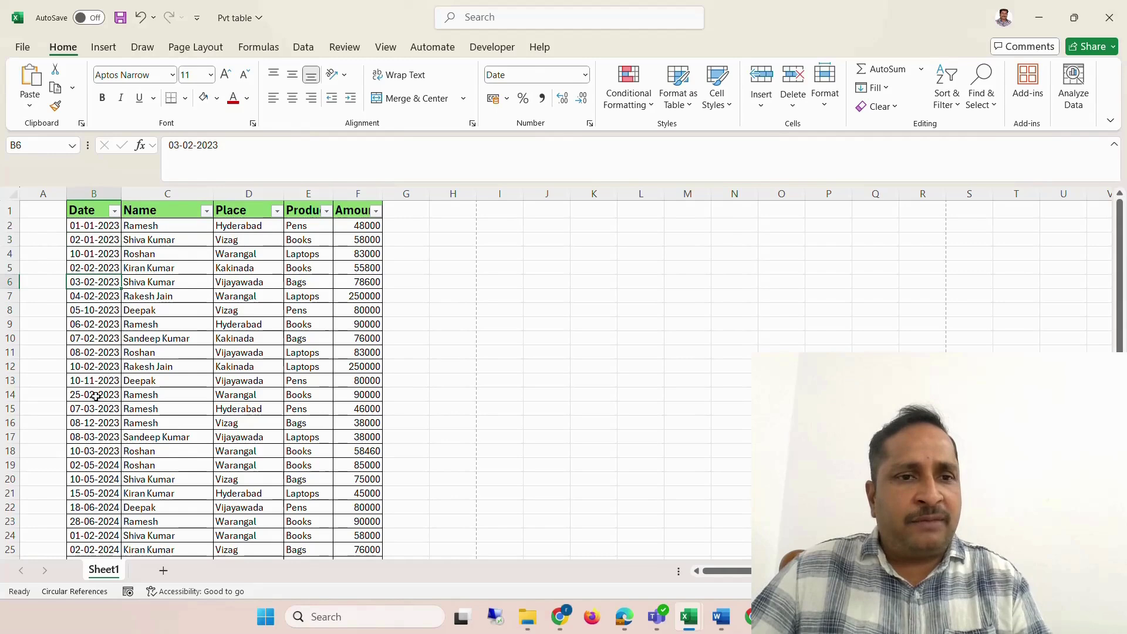
pyautogui.scroll(-3, 99, 467)
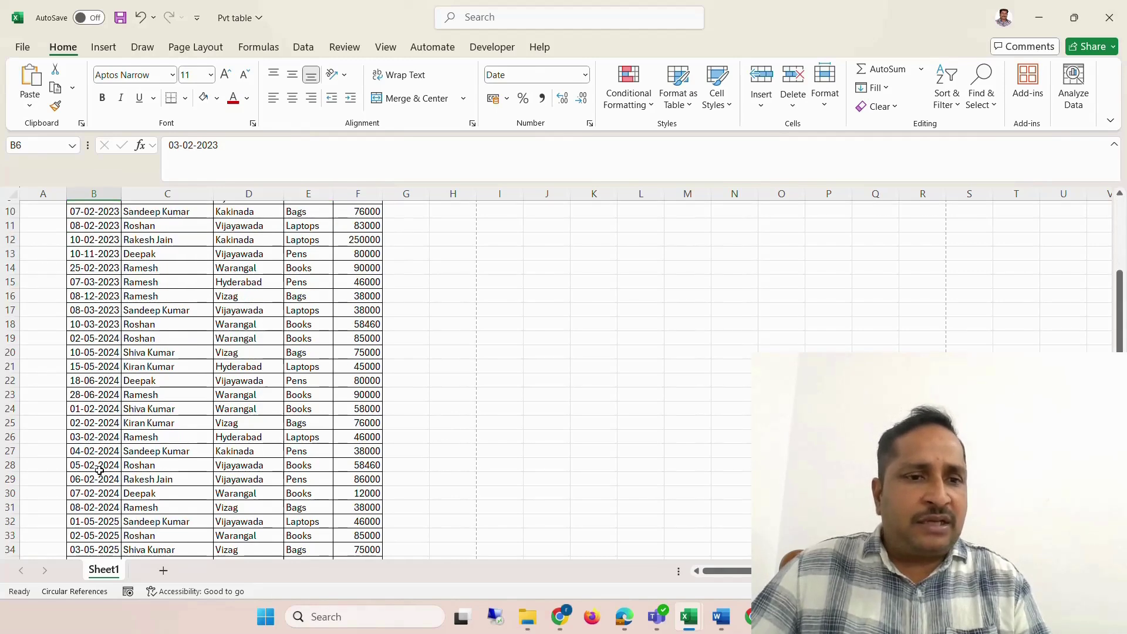
pyautogui.click(96, 366)
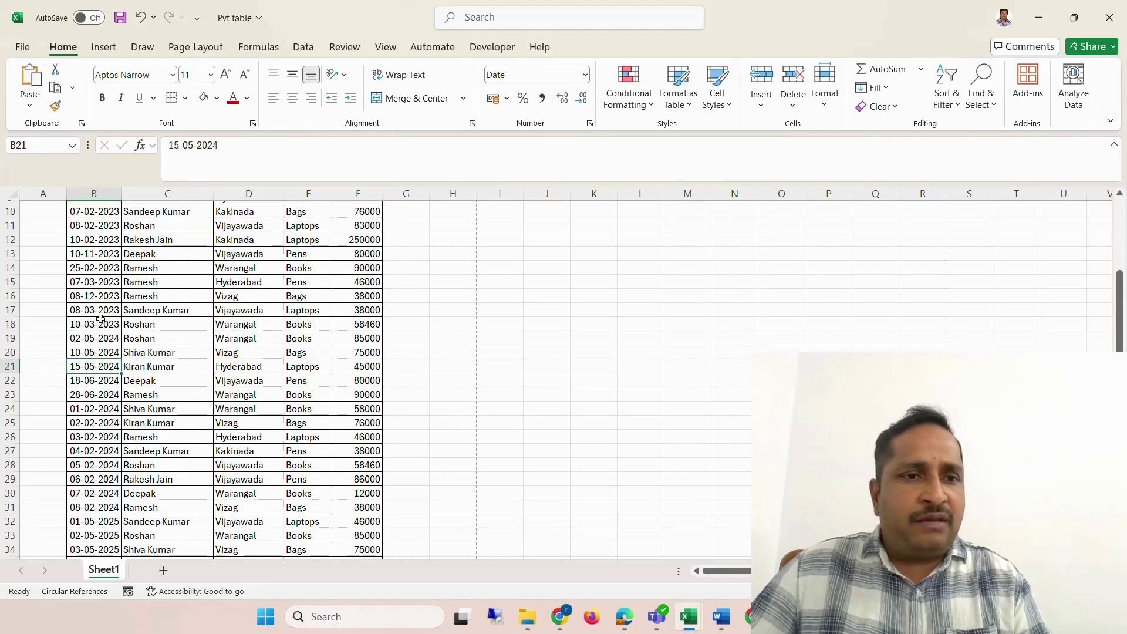
pyautogui.click(108, 296)
pyautogui.scroll(-5, 93, 394)
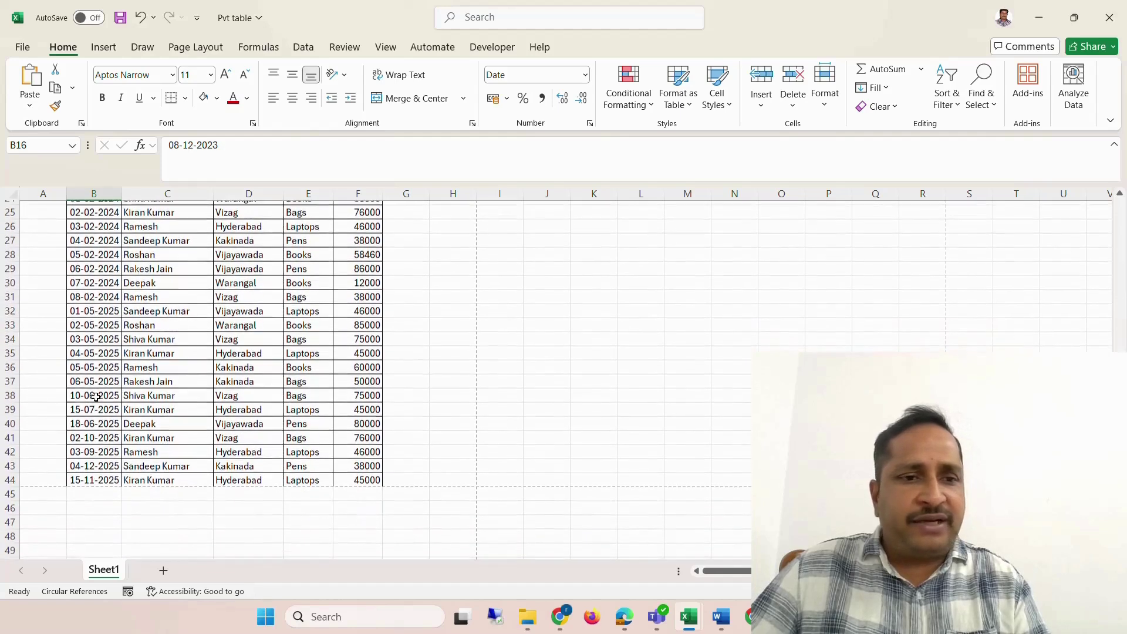
pyautogui.click(97, 465)
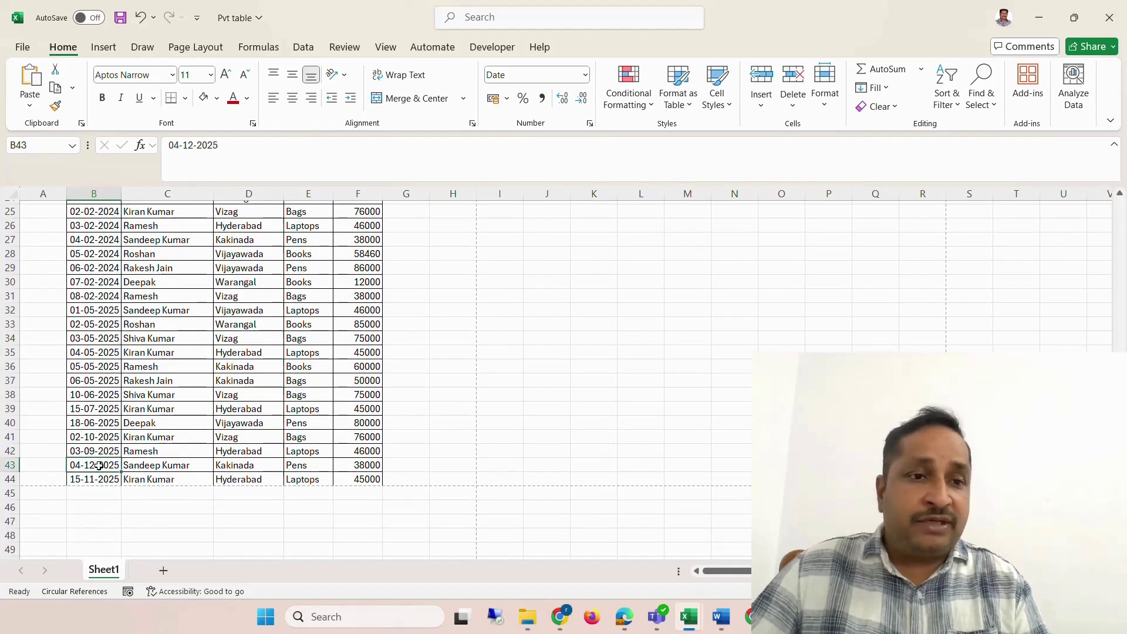
pyautogui.click(108, 354)
pyautogui.scroll(8, 171, 358)
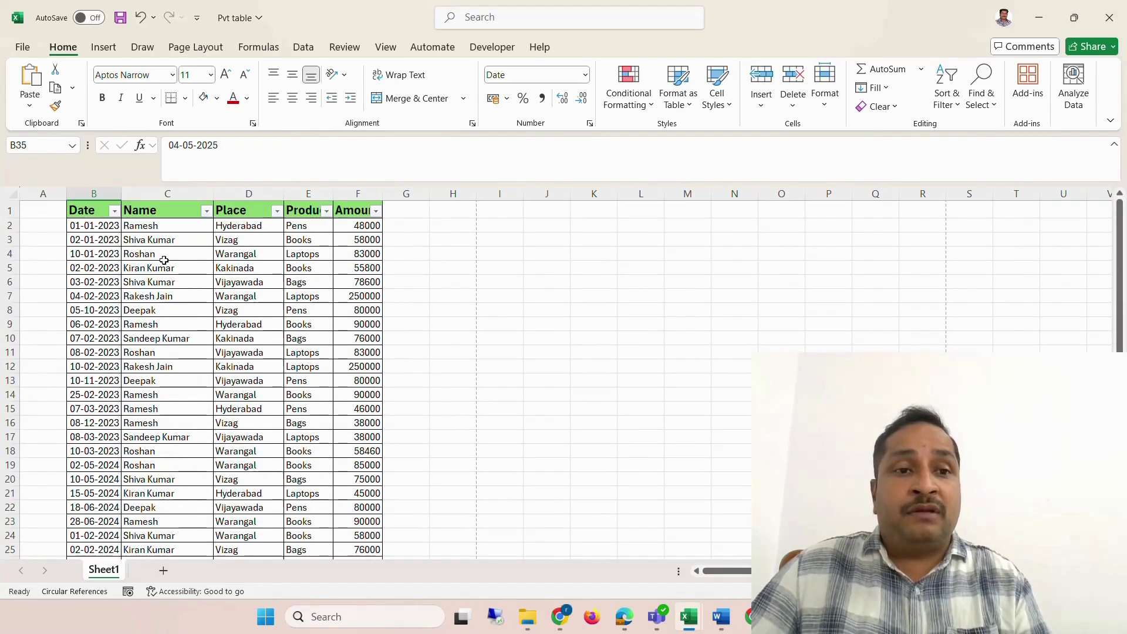
# - Review the entries in the Name, Place and Product columns of the sales data
pyautogui.moveTo(172, 227); pyautogui.dragTo(175, 452)
pyautogui.click(170, 356)
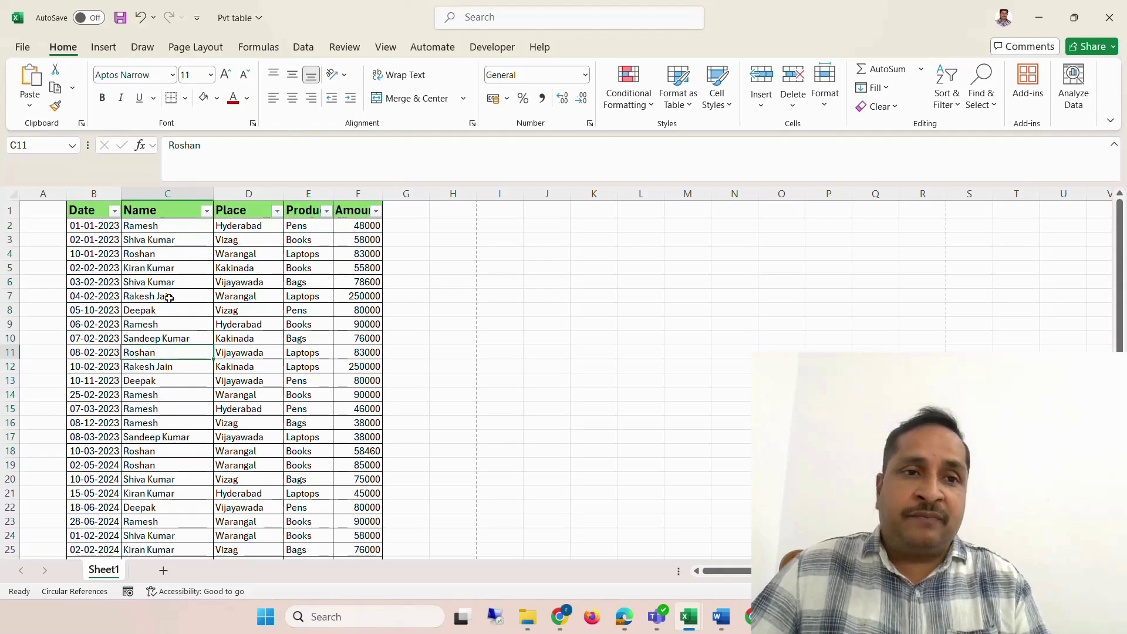
pyautogui.click(182, 266)
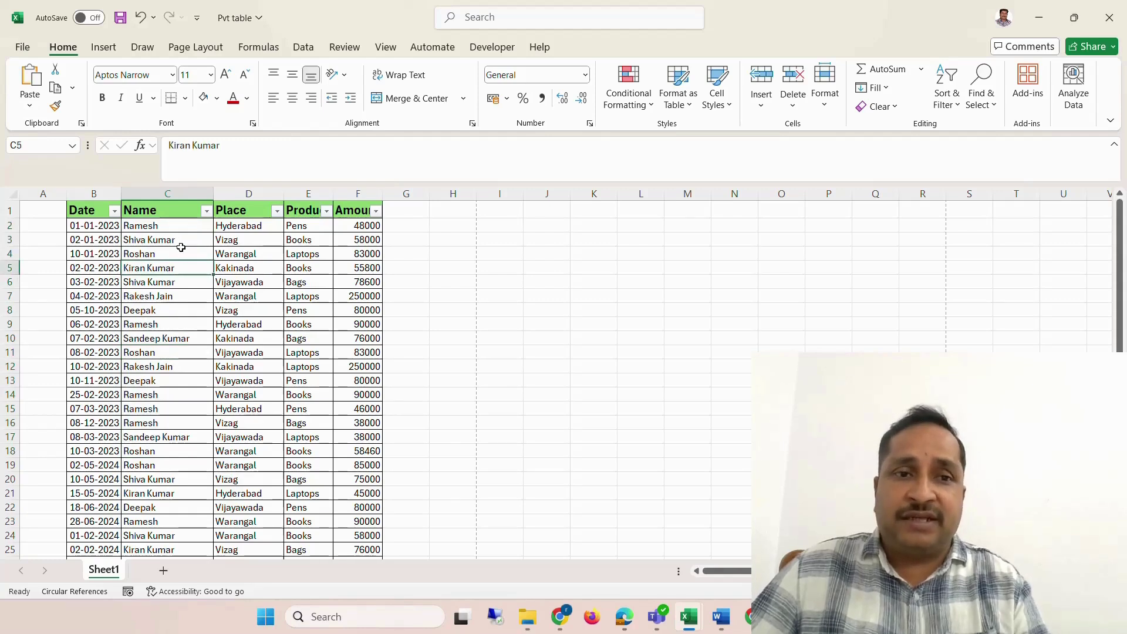
pyautogui.moveTo(259, 228); pyautogui.dragTo(249, 452)
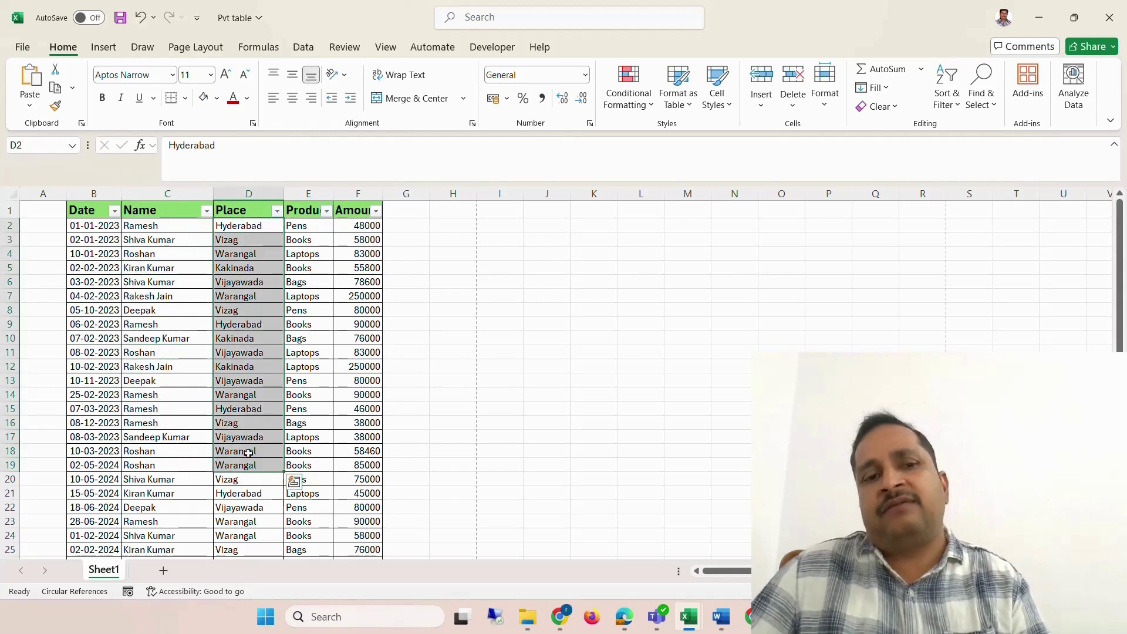
pyautogui.click(250, 351)
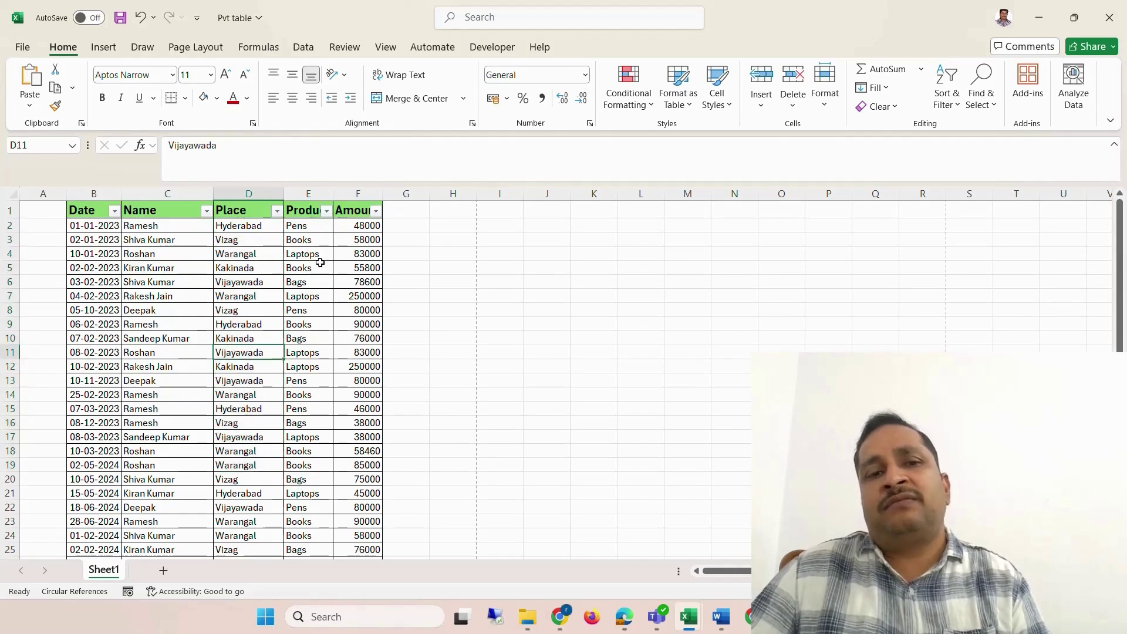
pyautogui.moveTo(307, 227); pyautogui.dragTo(309, 394)
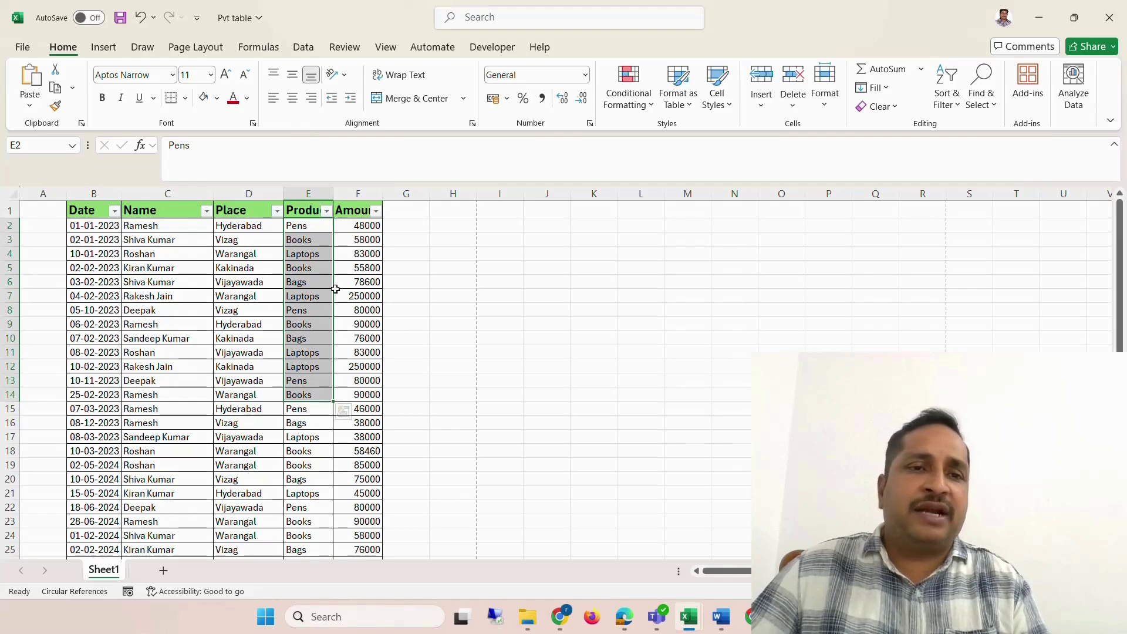
pyautogui.click(239, 326)
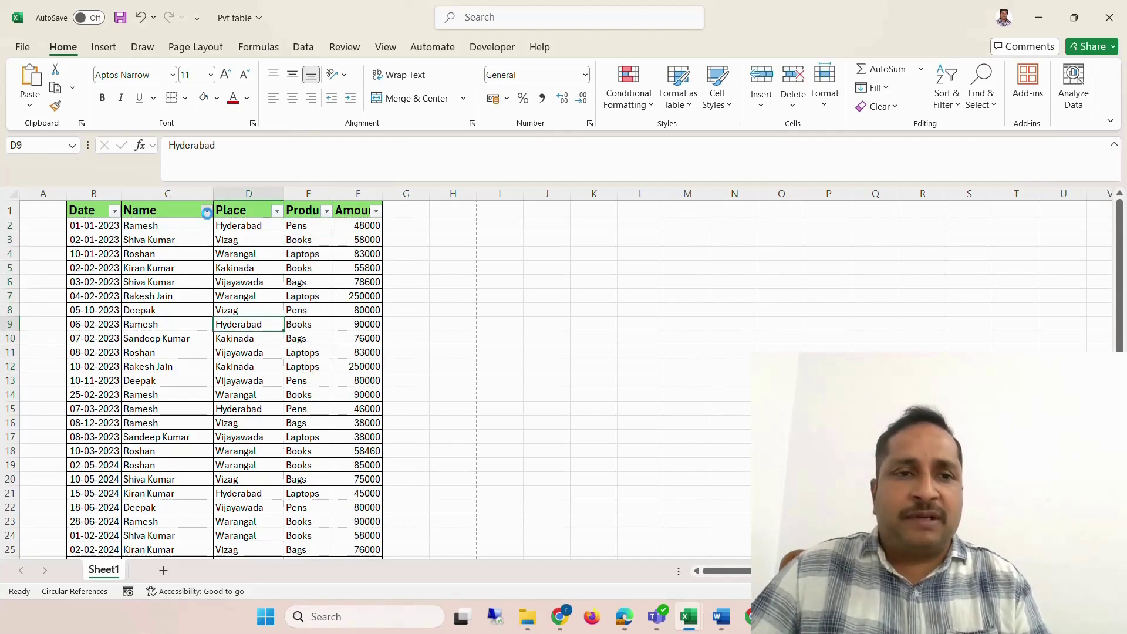
# - Filter the Name column to show only the records of the first person in the filter list
pyautogui.click(207, 211)
pyautogui.click(87, 404)
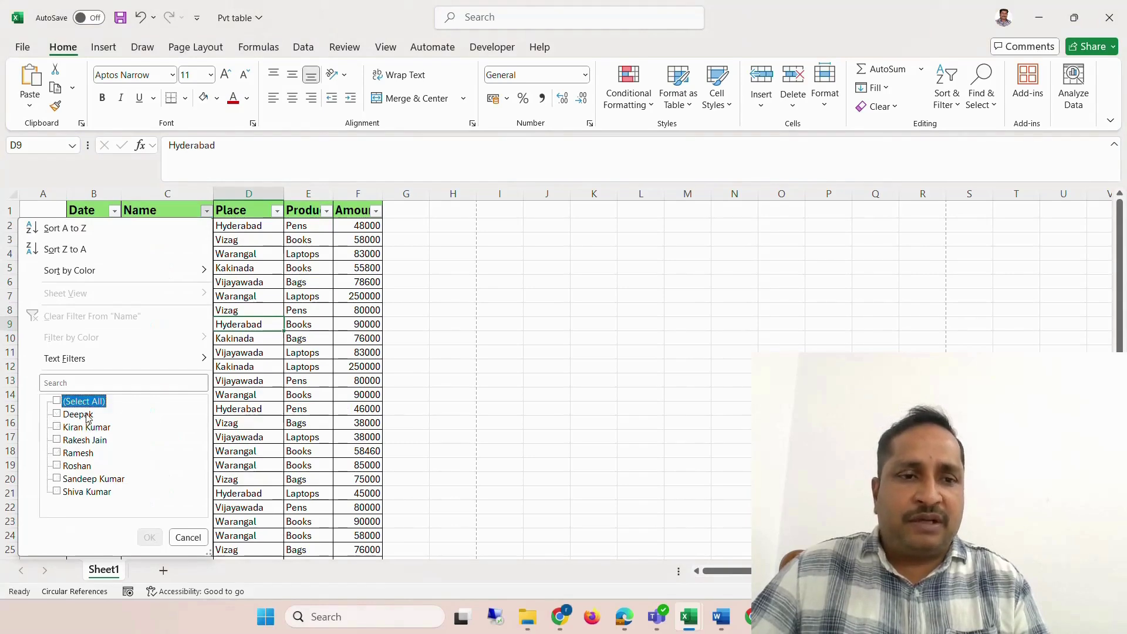
pyautogui.click(87, 415)
pyautogui.click(150, 537)
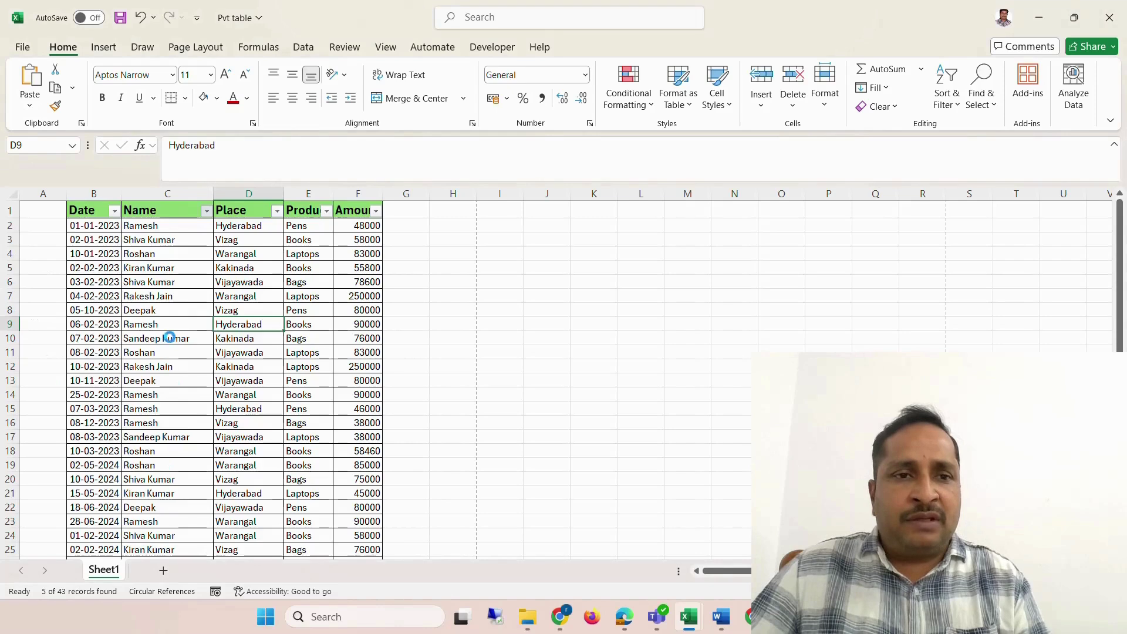
# - Look over the filtered records' Name, Place, Product and Amount values
pyautogui.moveTo(152, 225); pyautogui.dragTo(152, 282)
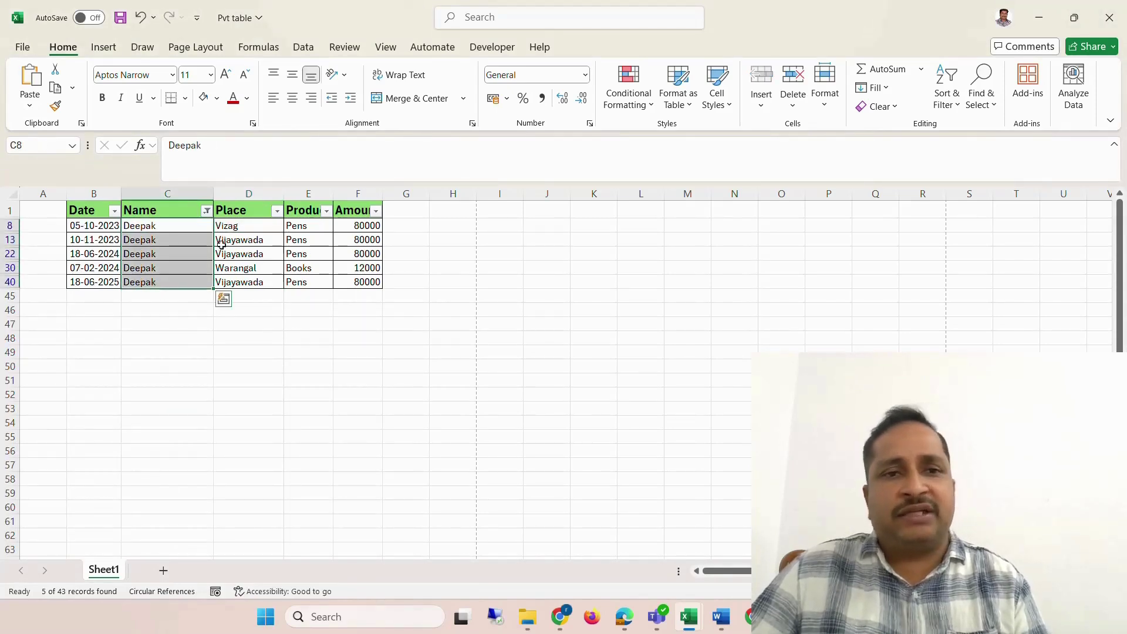
pyautogui.moveTo(248, 226); pyautogui.dragTo(276, 273)
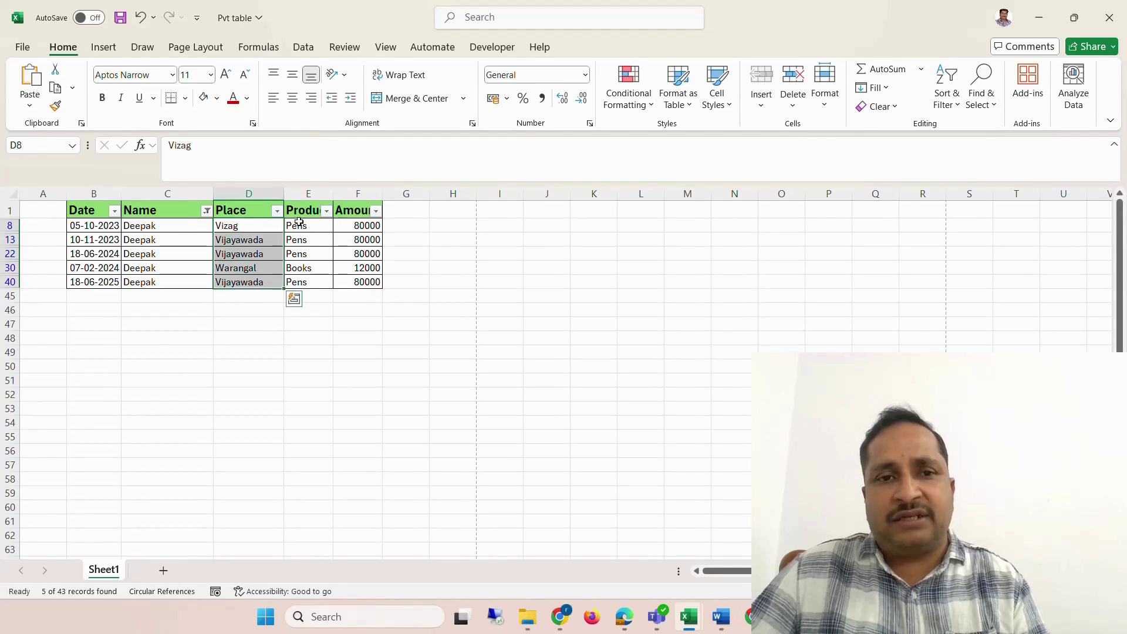
pyautogui.moveTo(297, 225); pyautogui.dragTo(305, 297)
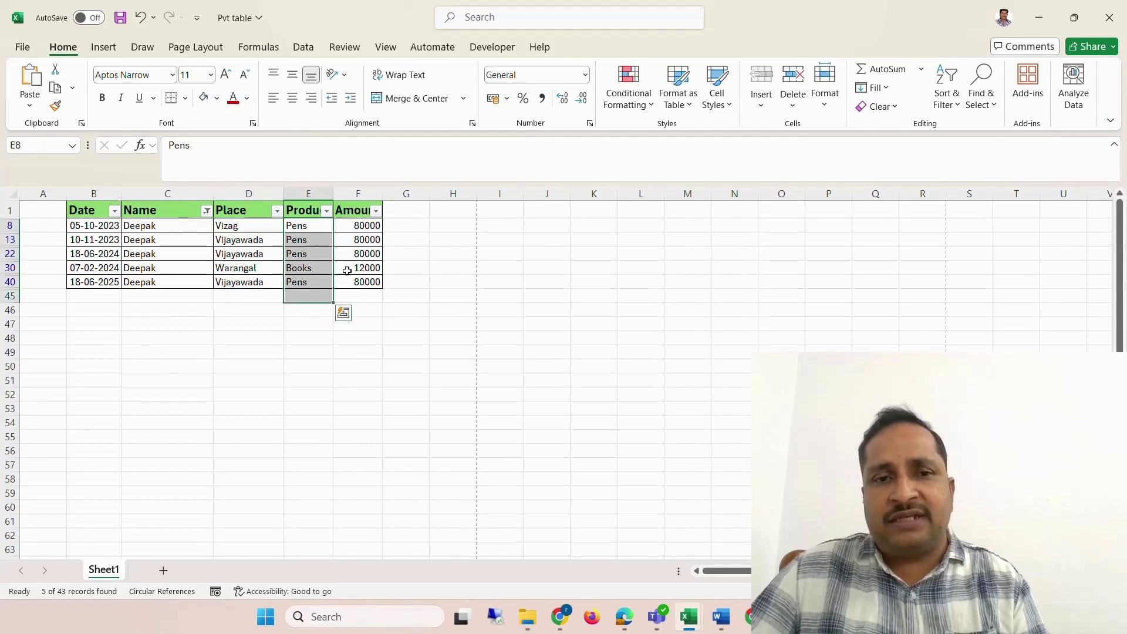
pyautogui.click(365, 228)
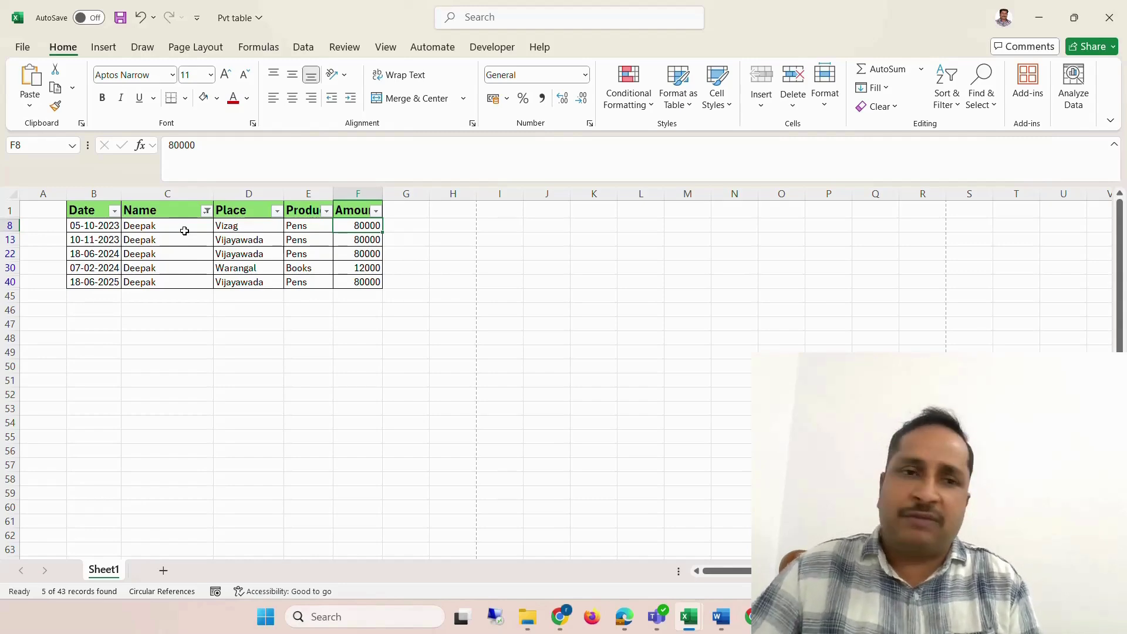
# - Reset the Name column filter to include all names
pyautogui.click(207, 211)
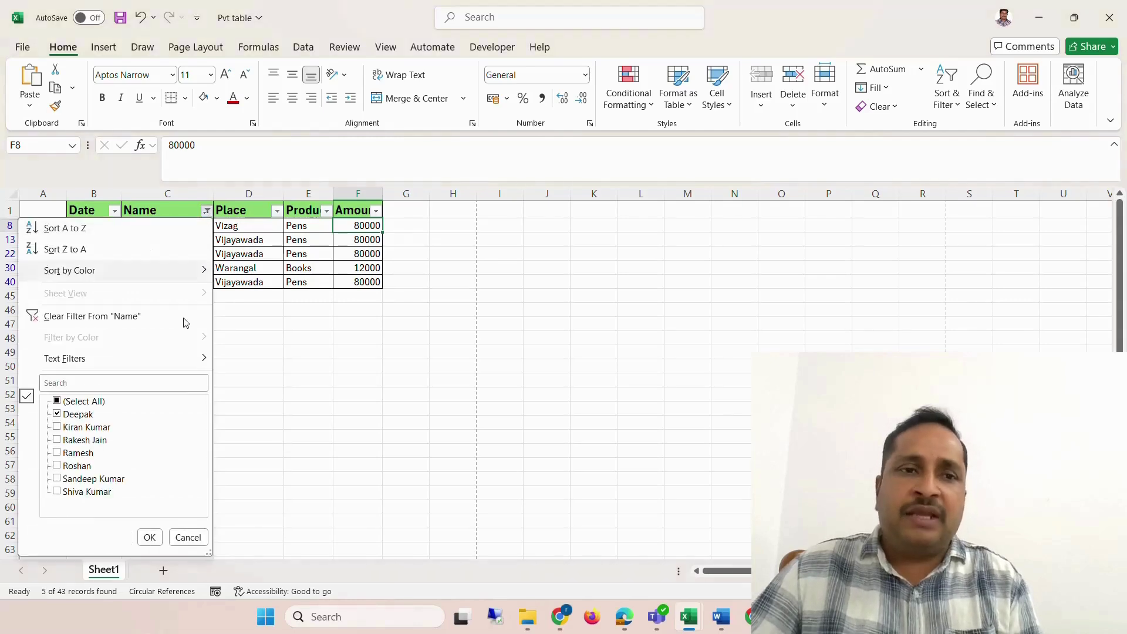
pyautogui.click(83, 402)
pyautogui.click(150, 537)
pyautogui.click(246, 394)
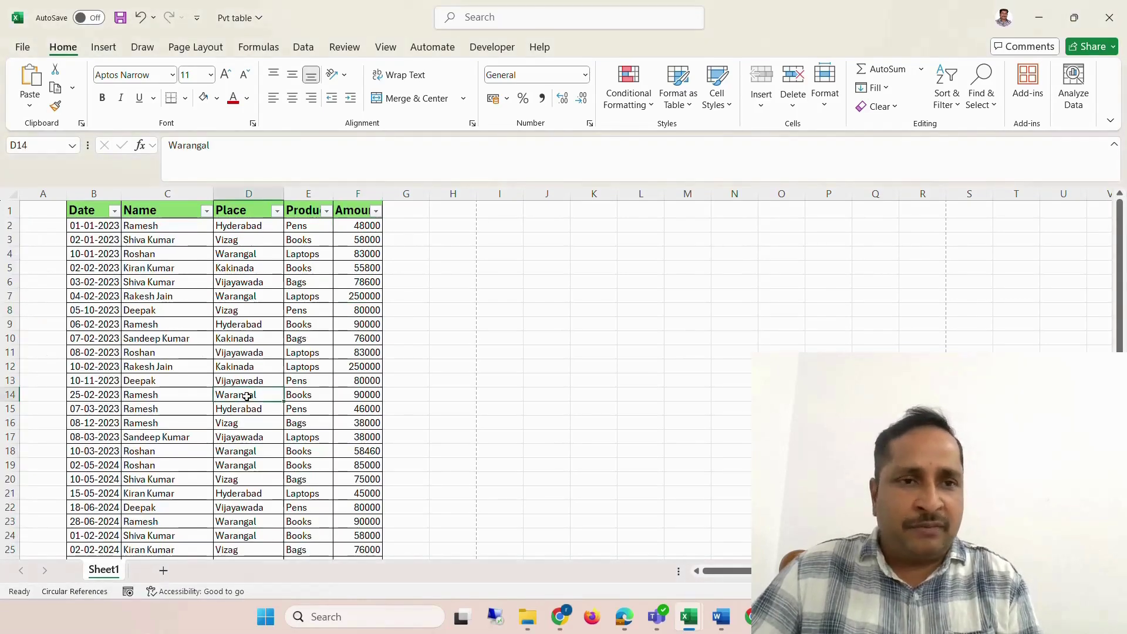
# - Select the whole sales data range B1:F44, including the header row
pyautogui.click(170, 293)
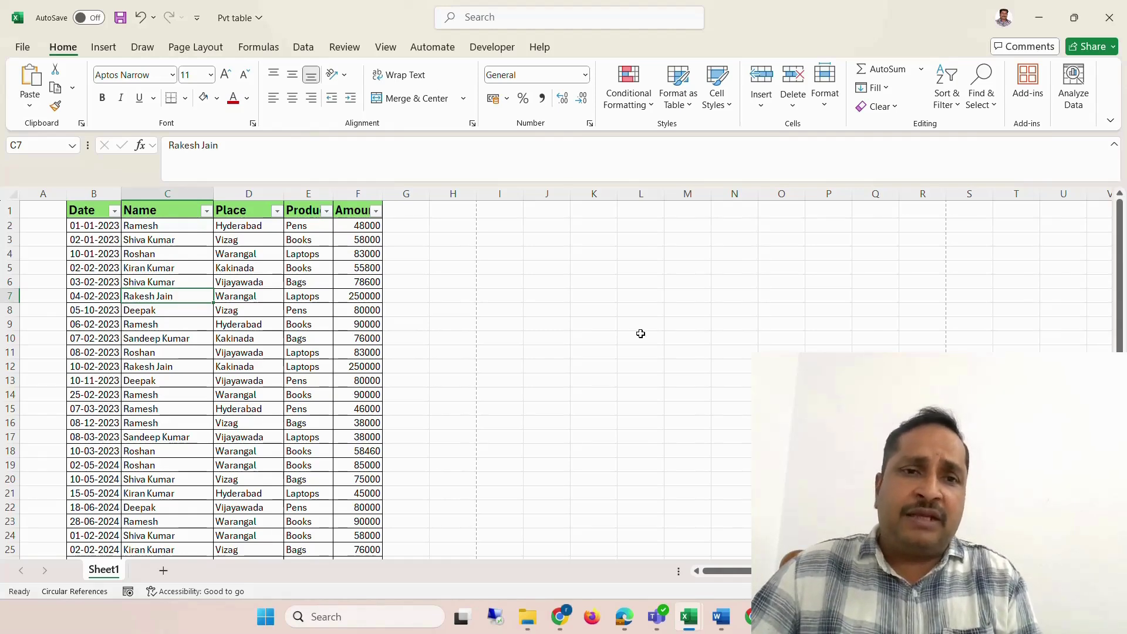
pyautogui.scroll(-7, 341, 366)
pyautogui.scroll(7, 341, 367)
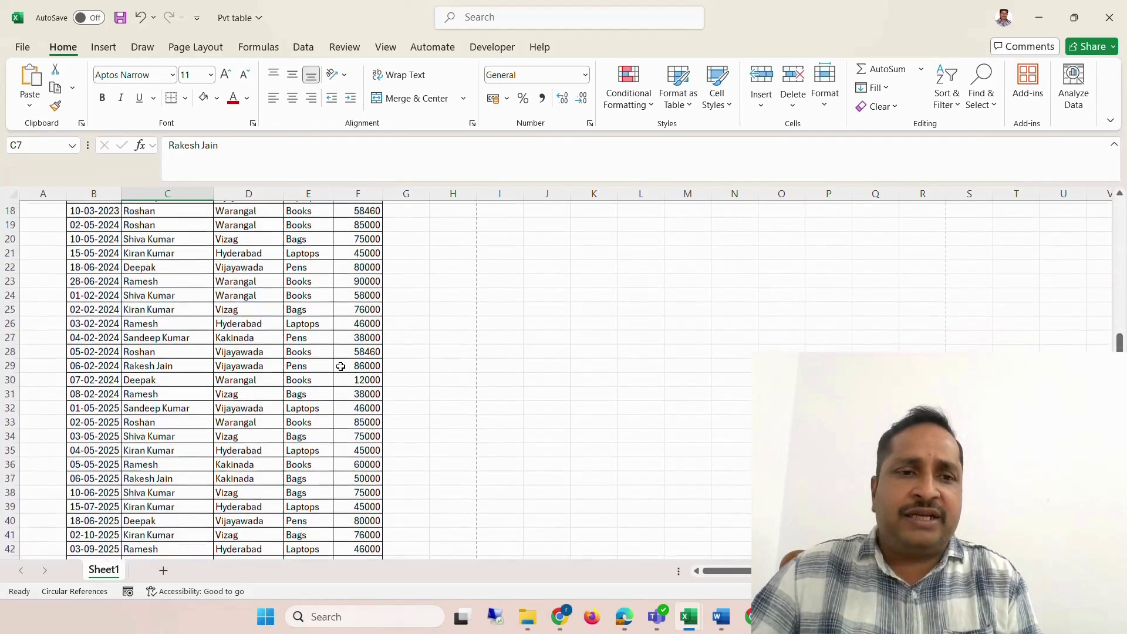
pyautogui.moveTo(81, 213); pyautogui.dragTo(355, 567)
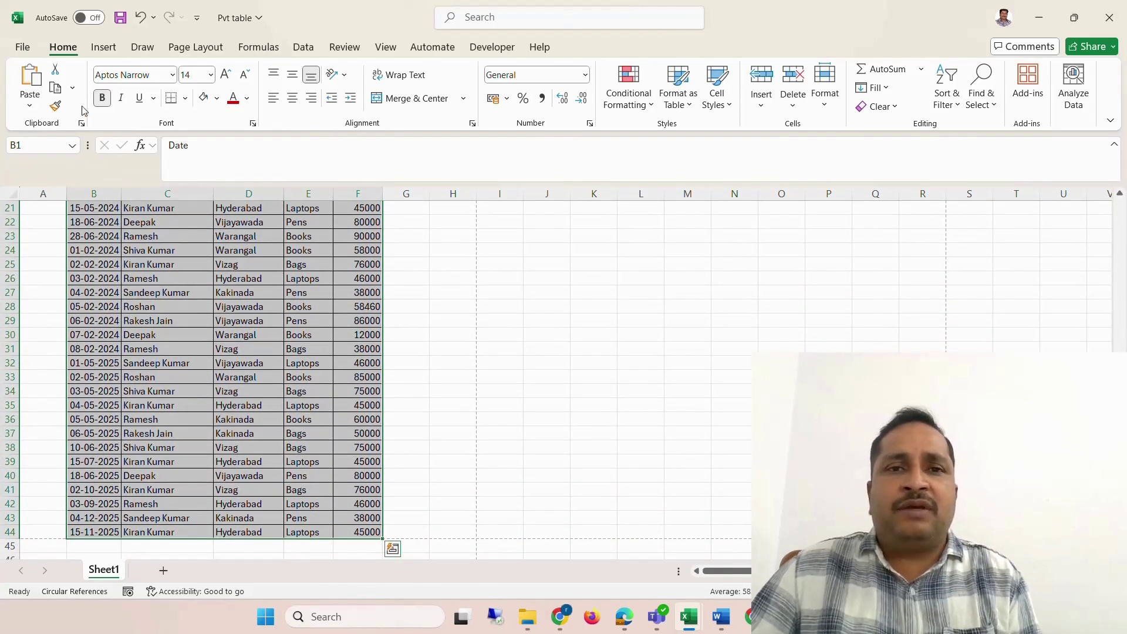
pyautogui.click(103, 47)
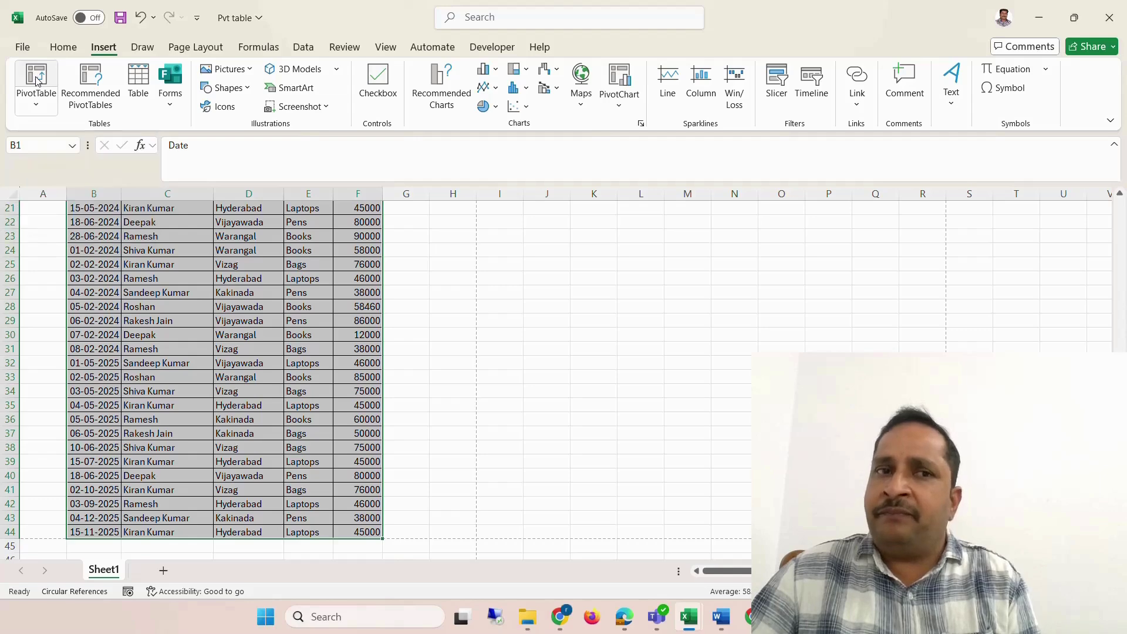
pyautogui.click(62, 47)
pyautogui.hotkey('ctrl', 'v')
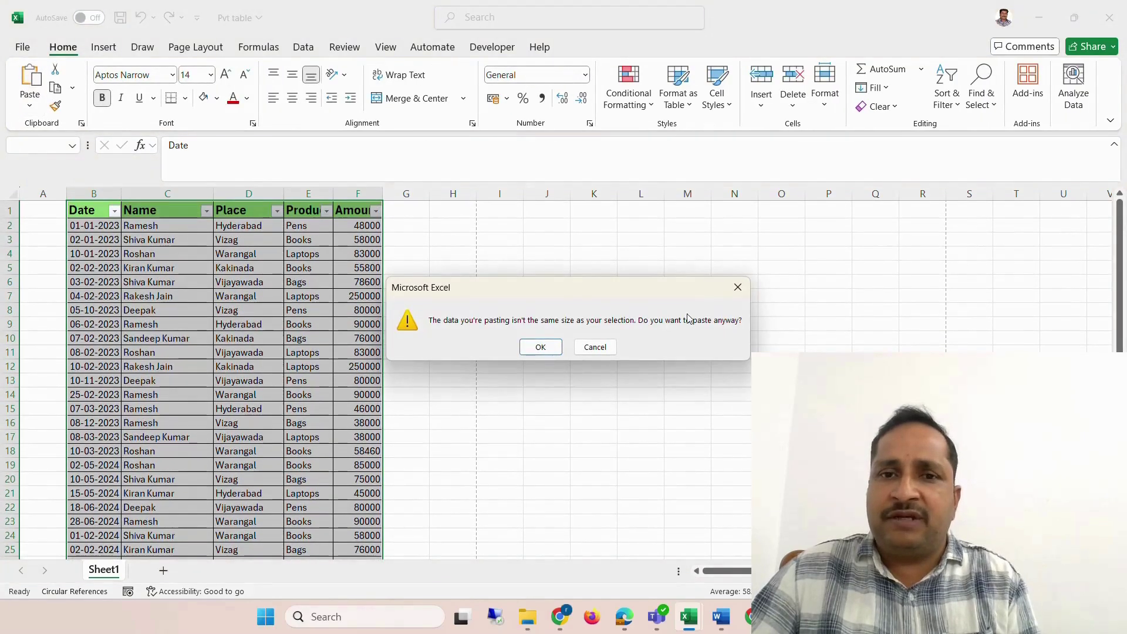
pyautogui.click(595, 347)
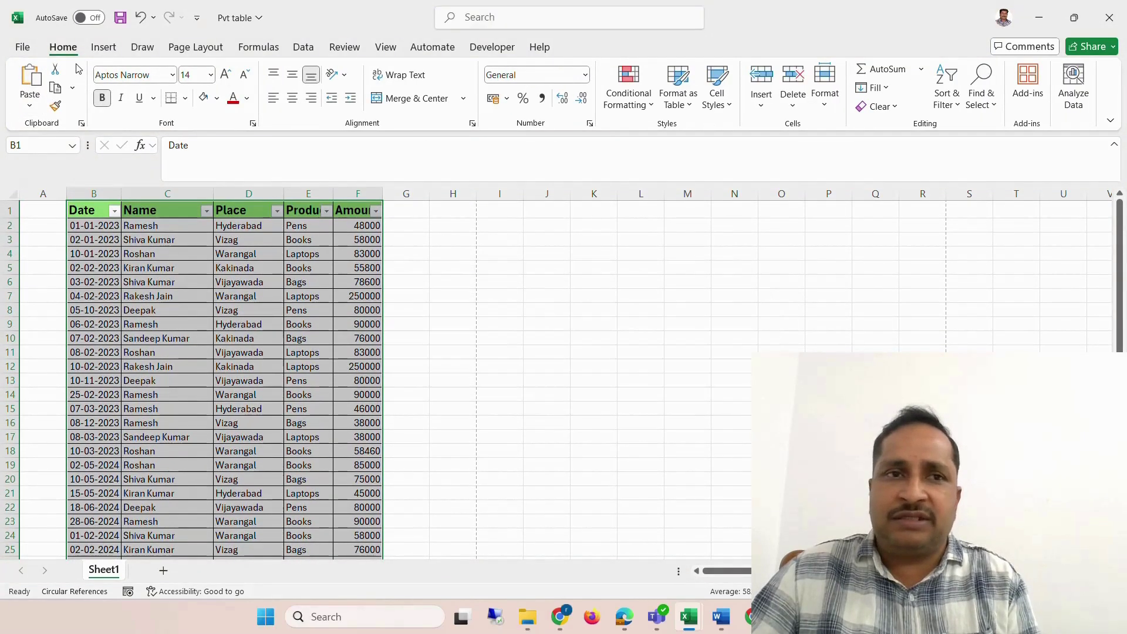
# - Create a PivotTable from the range Sheet1!$B$1:$F$44 on a new worksheet
pyautogui.click(104, 47)
pyautogui.click(36, 78)
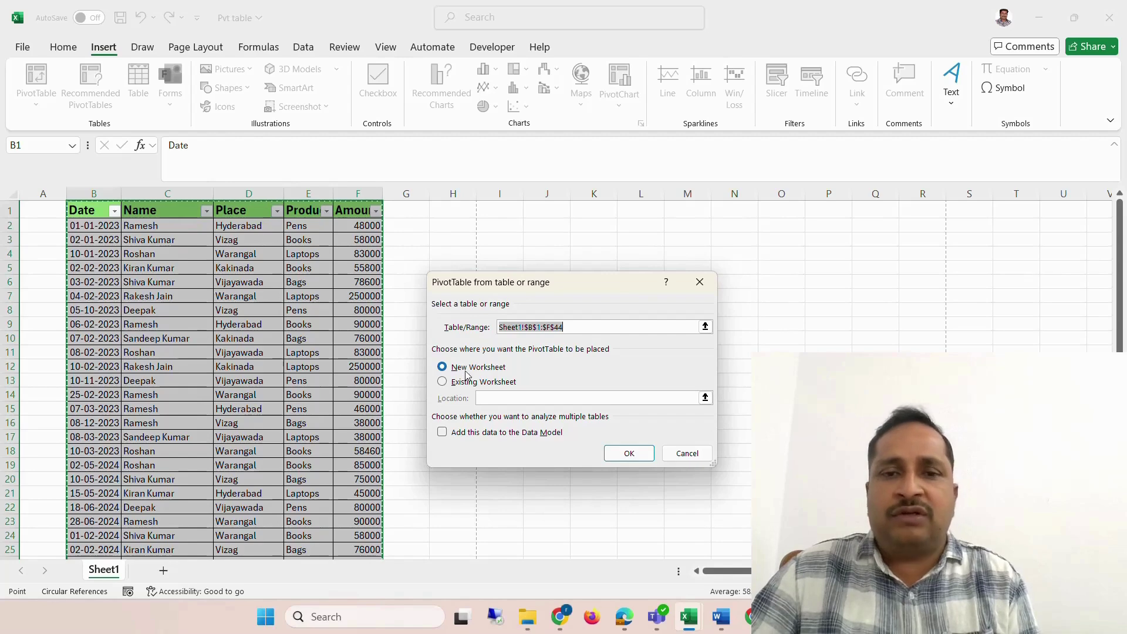
pyautogui.click(640, 455)
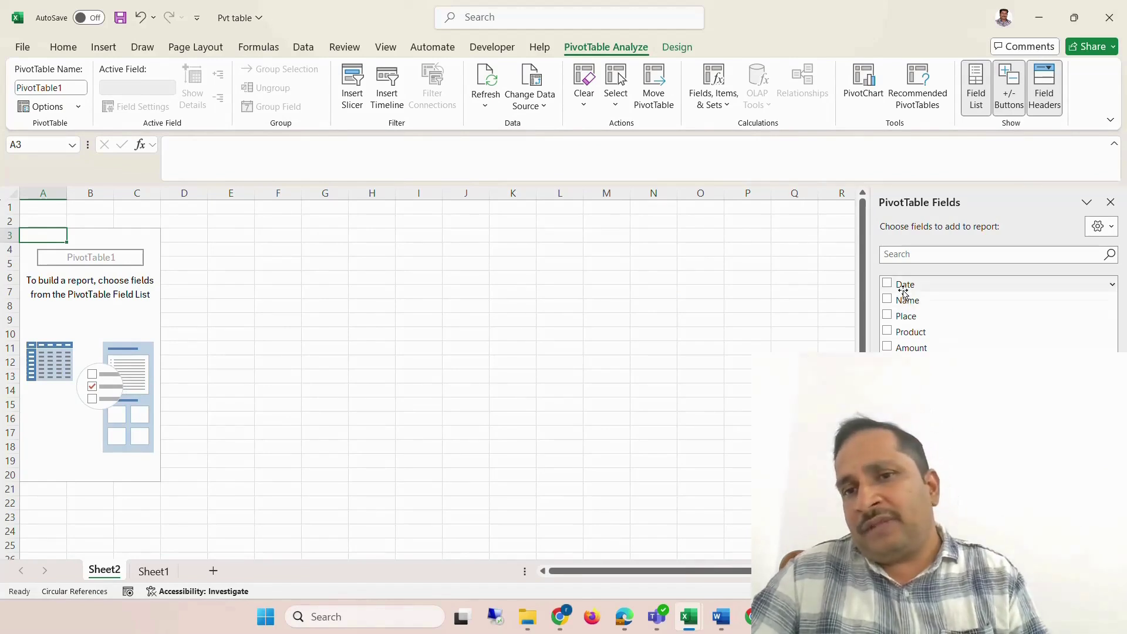
# - Return to Sheet1 and review the source column headers Date, Name, Place and Product
pyautogui.click(153, 573)
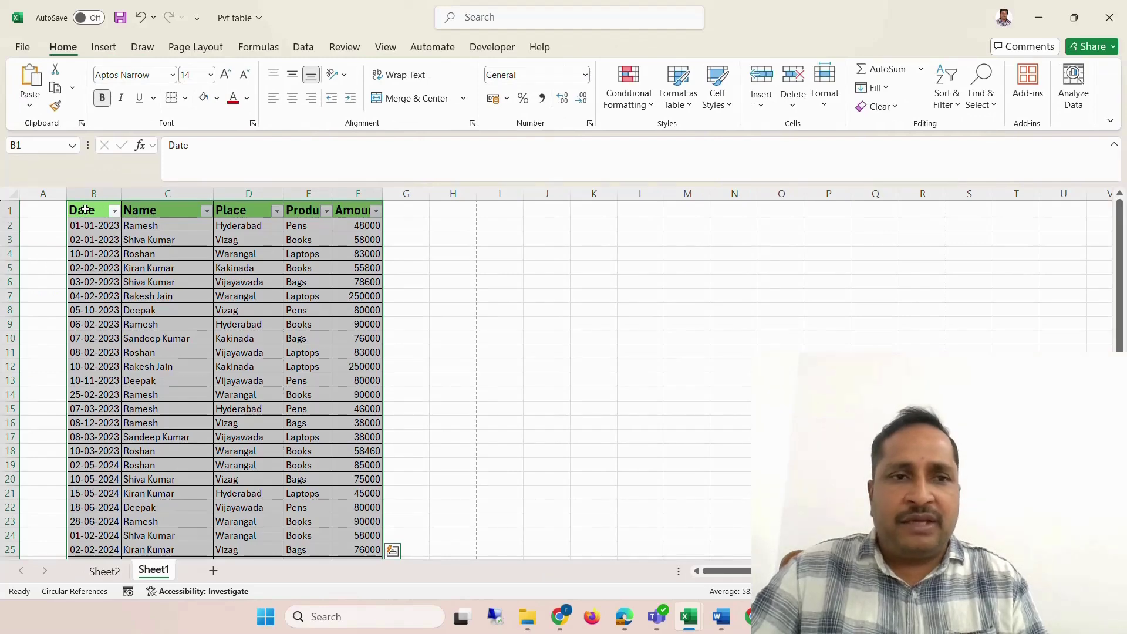
pyautogui.click(102, 207)
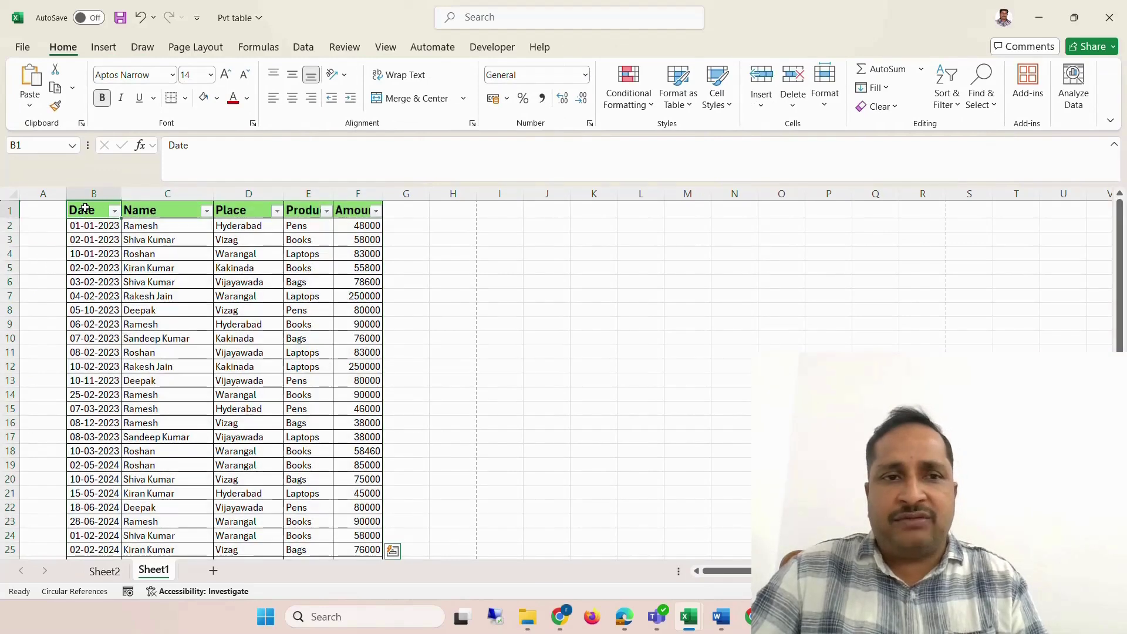
pyautogui.click(171, 213)
pyautogui.click(258, 214)
pyautogui.click(297, 211)
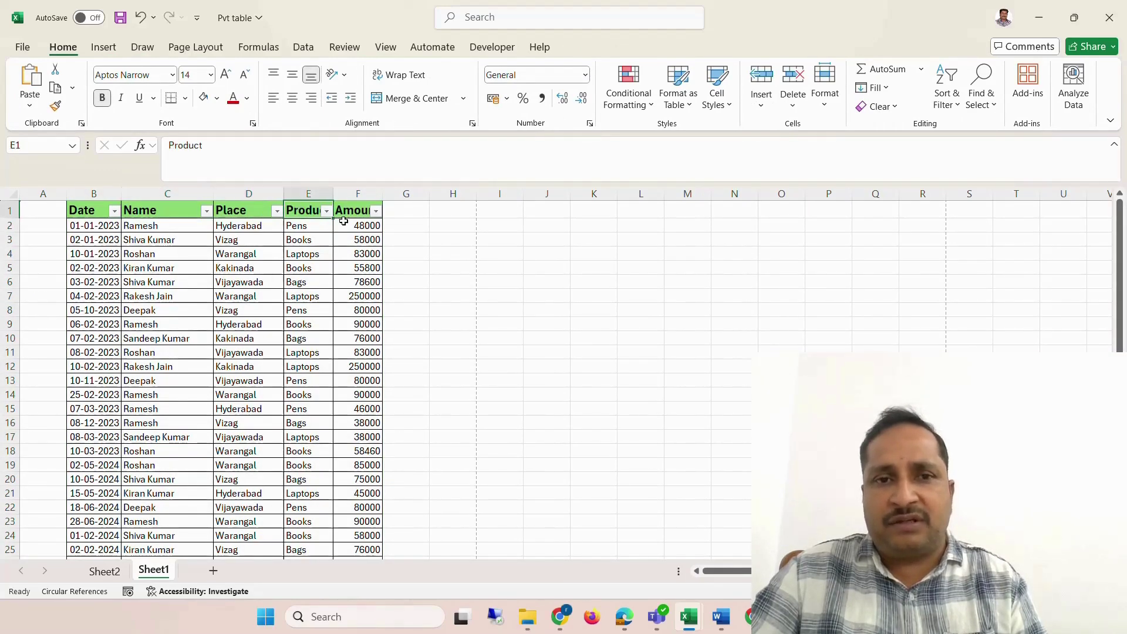
# - Return to the PivotTable sheet and summarise the sum of Amount with Name as the row field
pyautogui.click(350, 212)
pyautogui.click(101, 572)
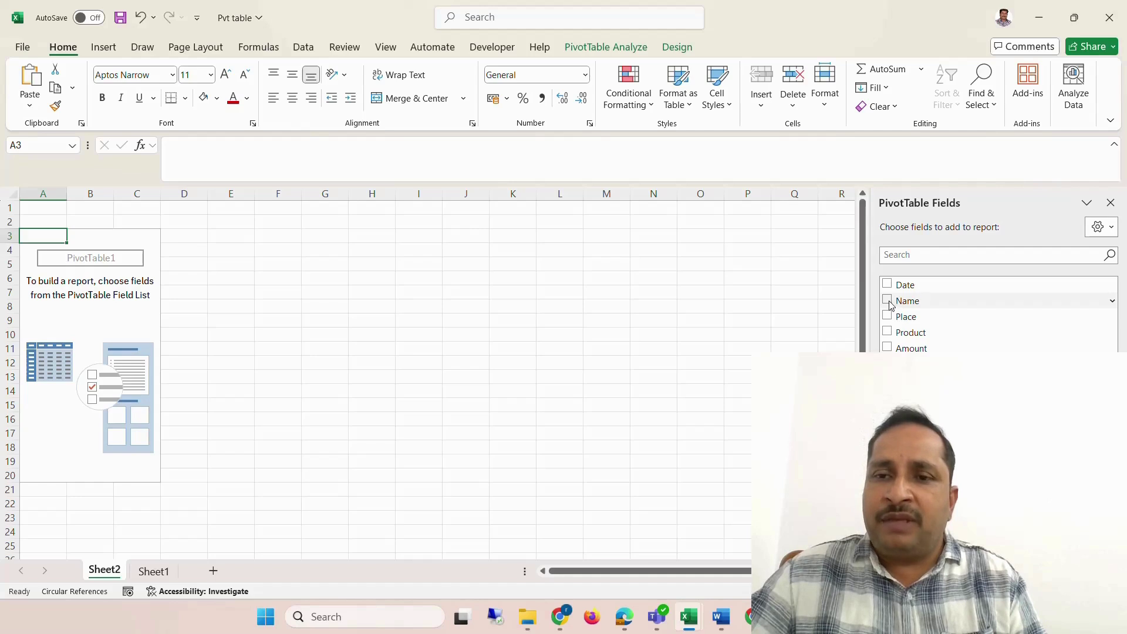
pyautogui.moveTo(906, 302); pyautogui.dragTo(933, 522)
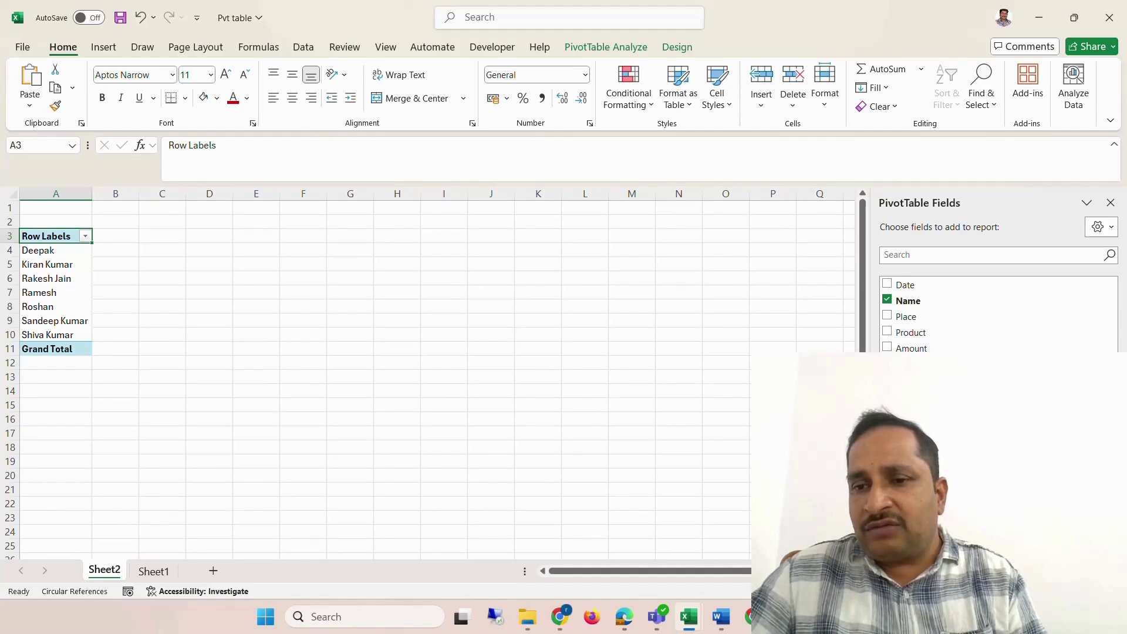
pyautogui.moveTo(912, 348); pyautogui.dragTo(1054, 523)
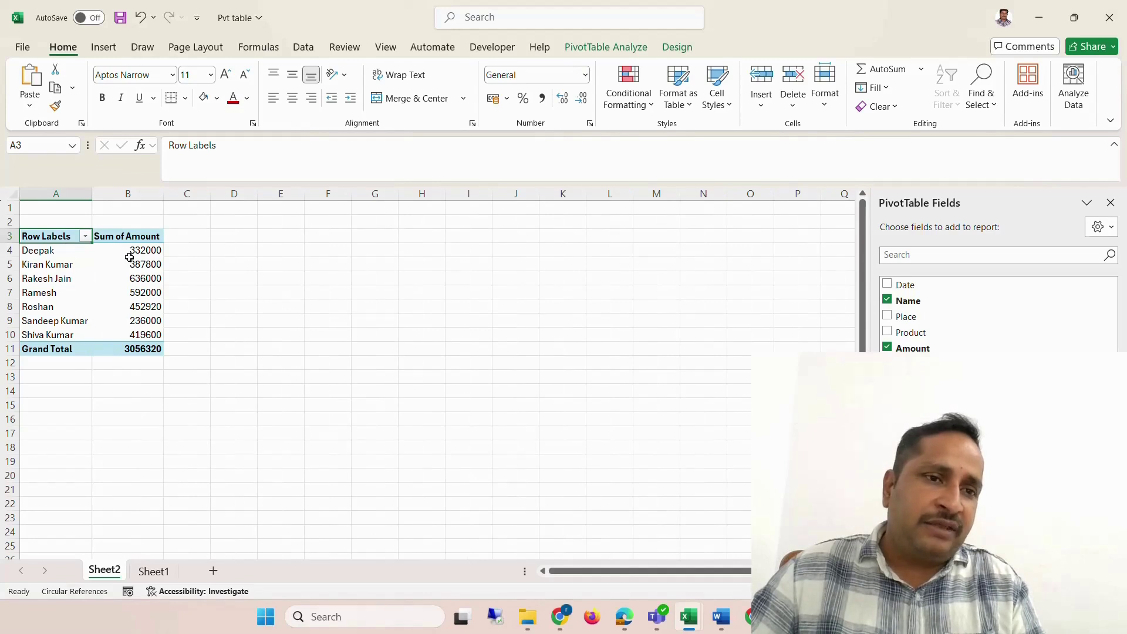
pyautogui.moveTo(132, 250)
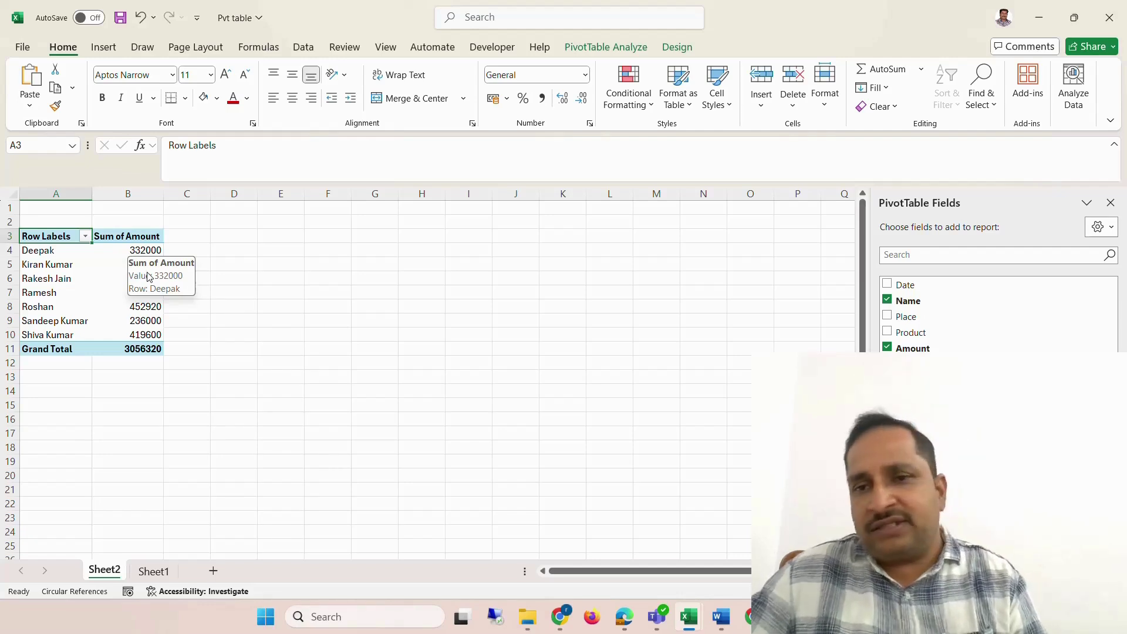
# - Remove the Name field from the PivotTable and add it back to the rows
pyautogui.click(887, 300)
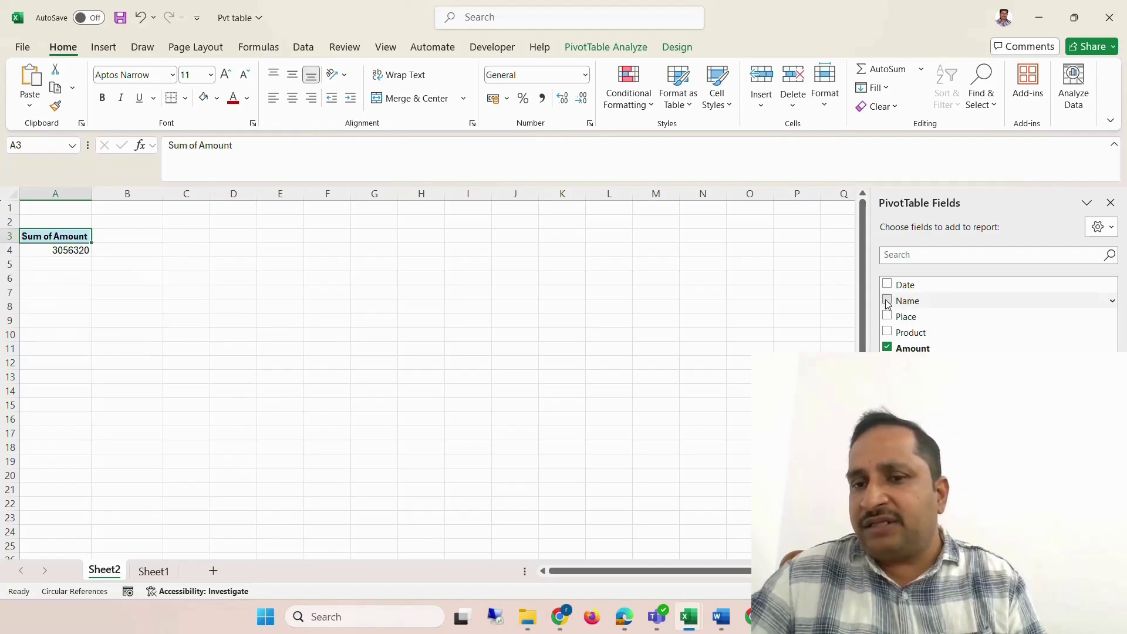
pyautogui.click(887, 300)
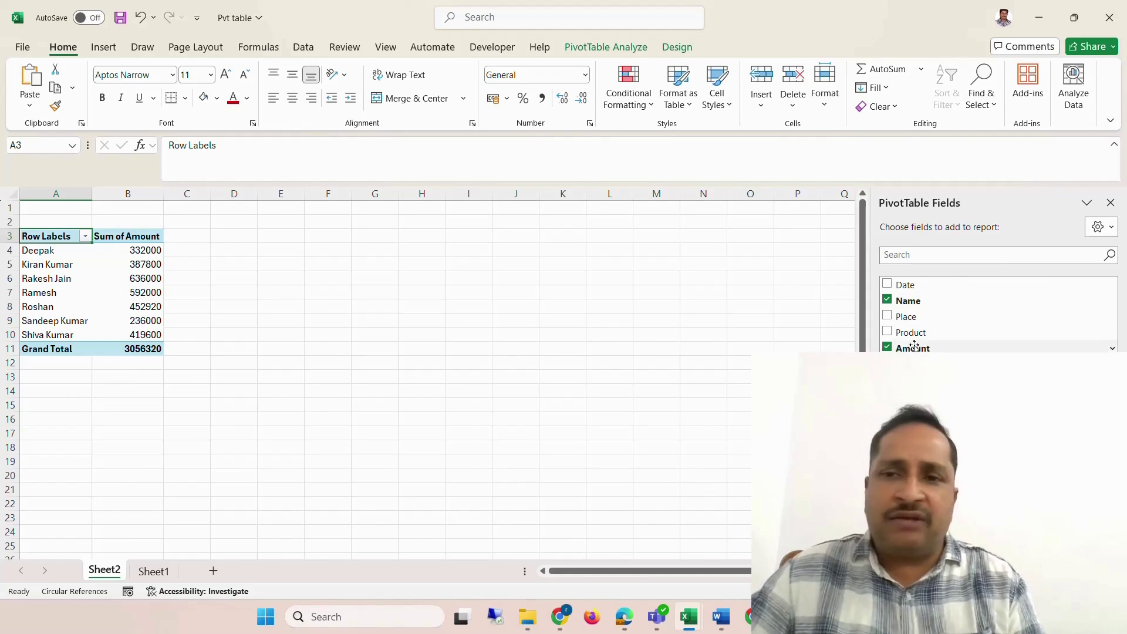
pyautogui.click(169, 403)
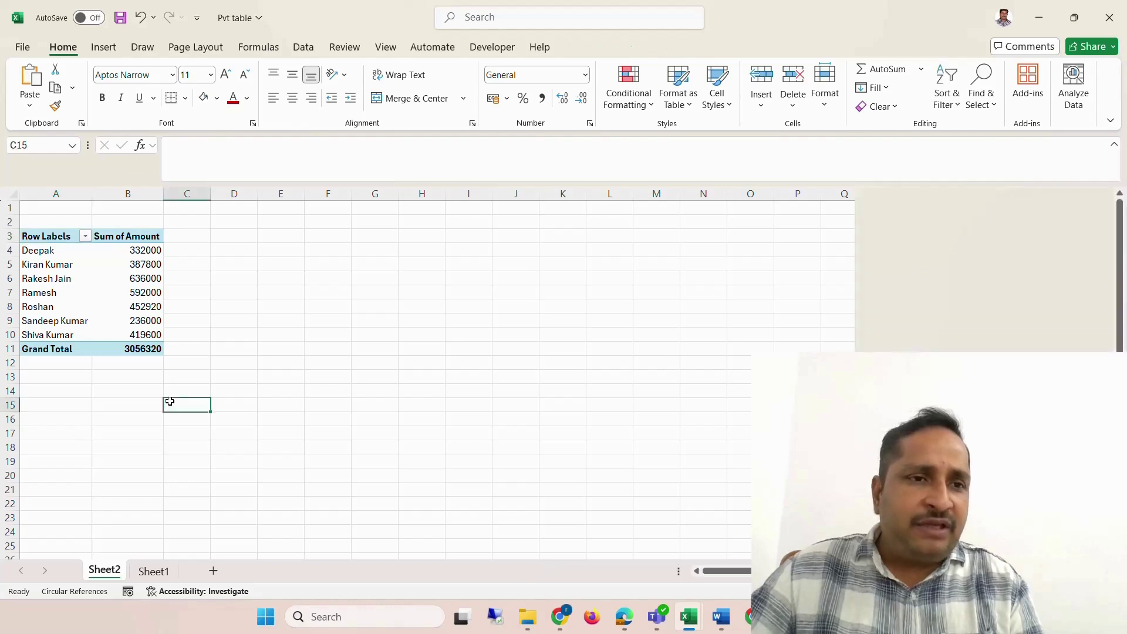
pyautogui.click(63, 282)
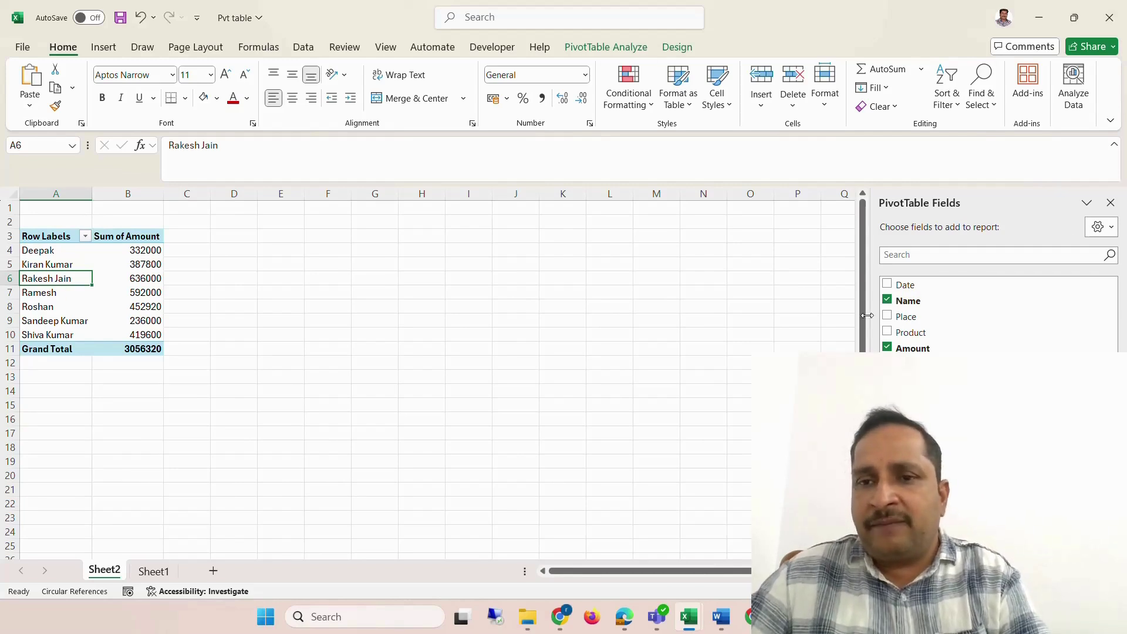
pyautogui.click(887, 300)
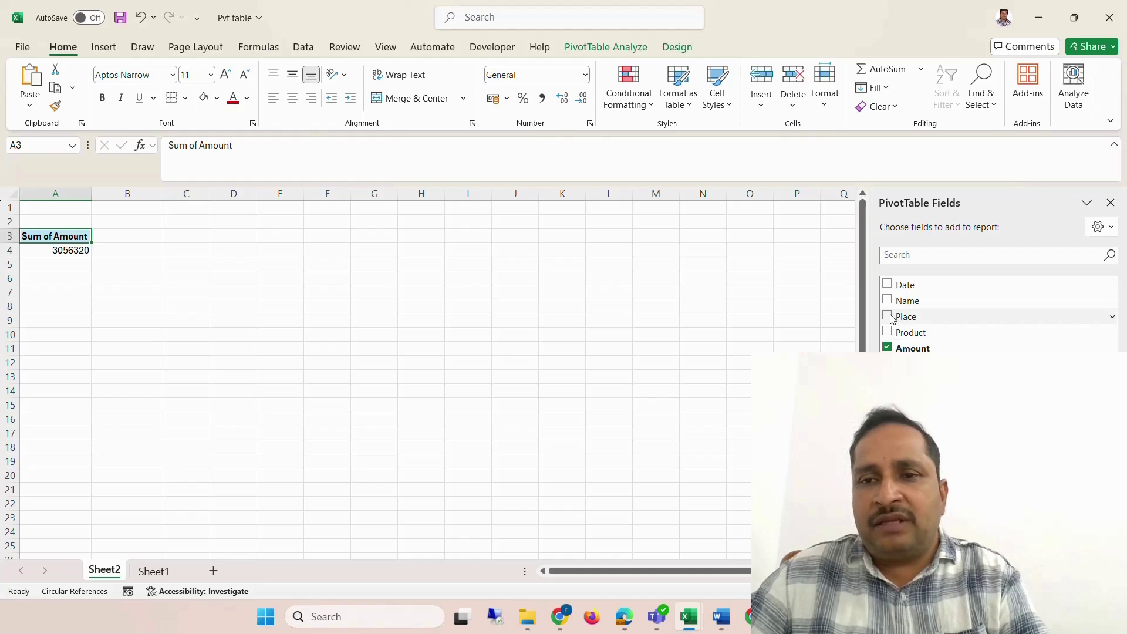
pyautogui.click(887, 299)
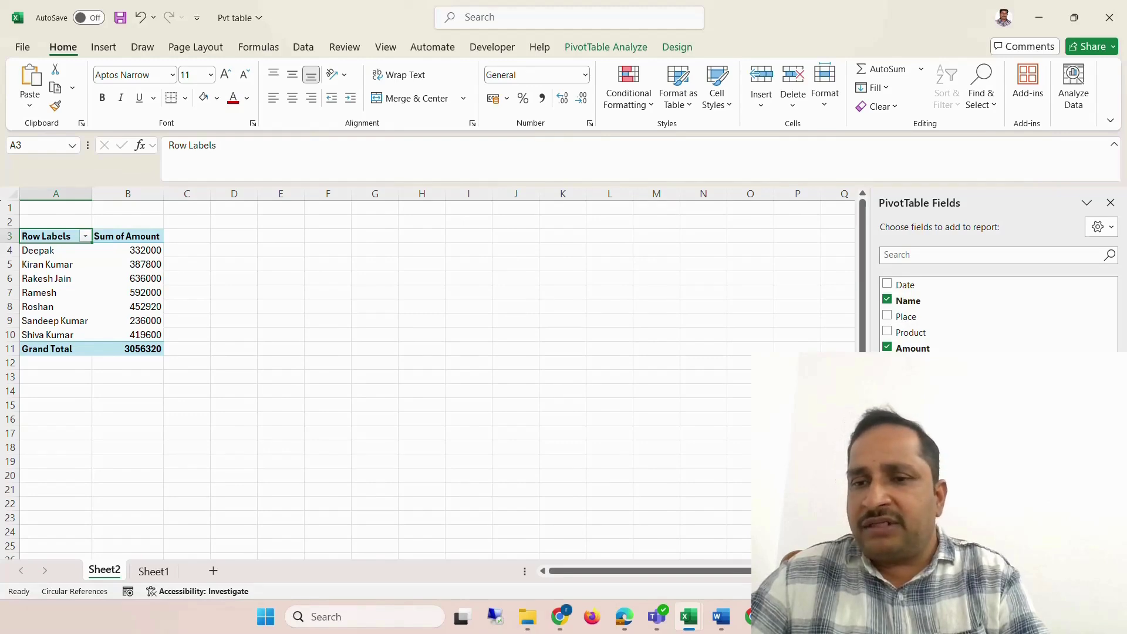
# - Replace the Name row field with Place, and replace Place in turn with Product
pyautogui.moveTo(1048, 367); pyautogui.dragTo(1027, 308)
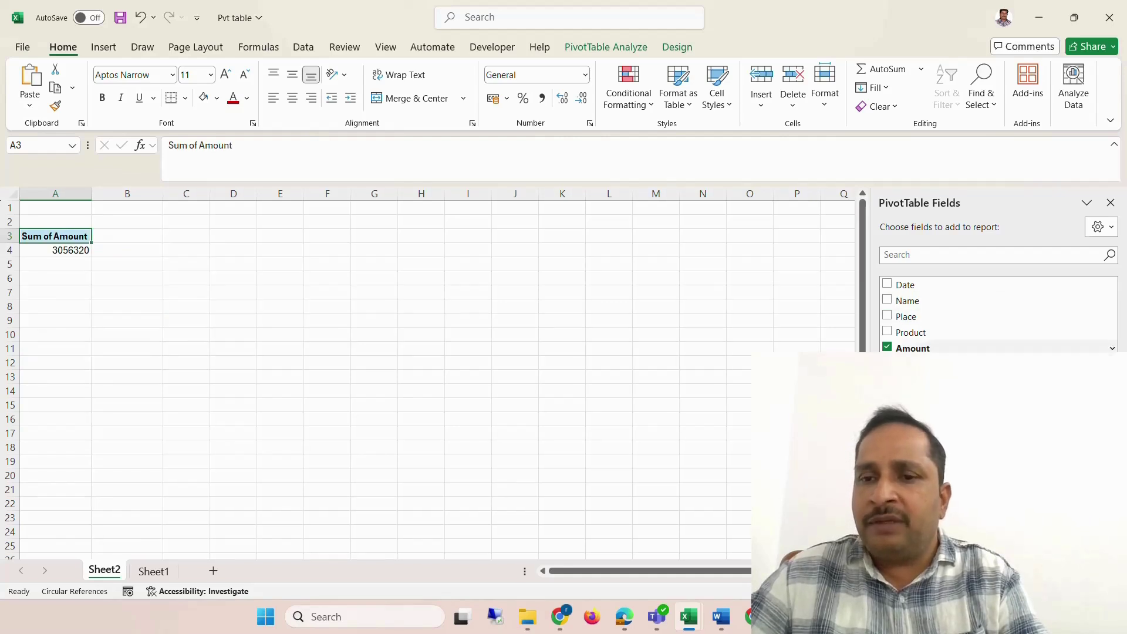
pyautogui.click(888, 317)
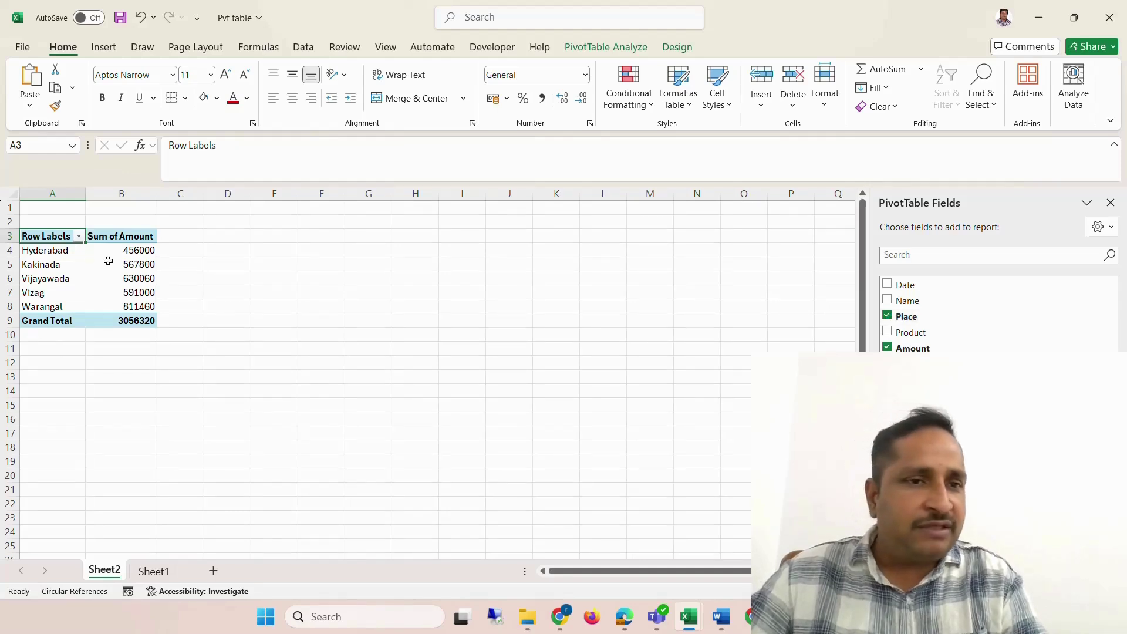
pyautogui.click(889, 318)
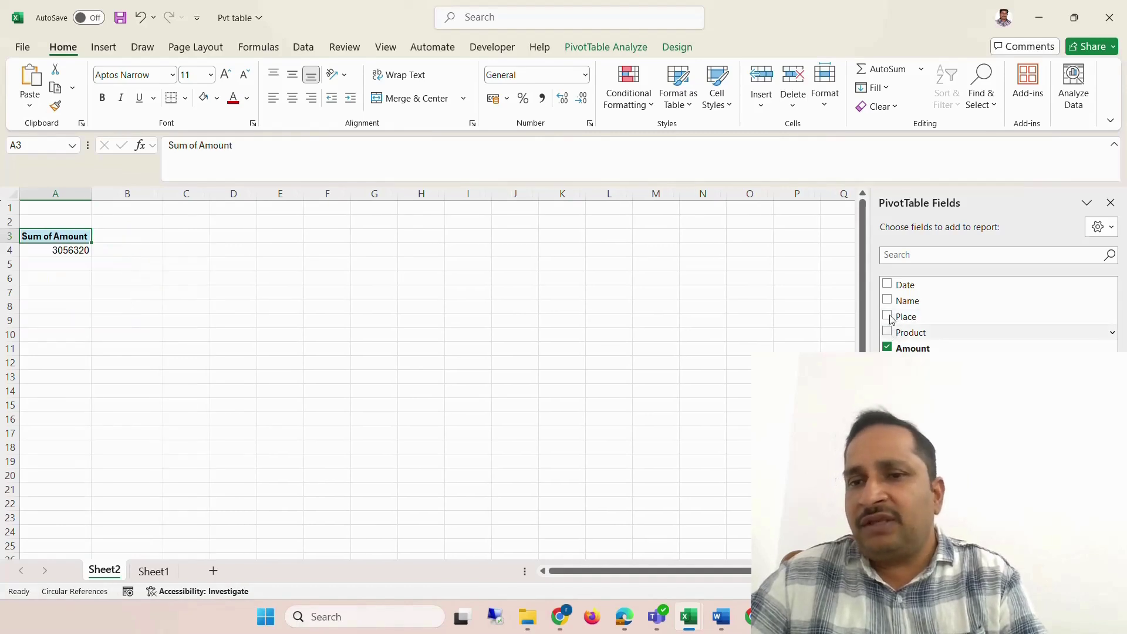
pyautogui.click(886, 331)
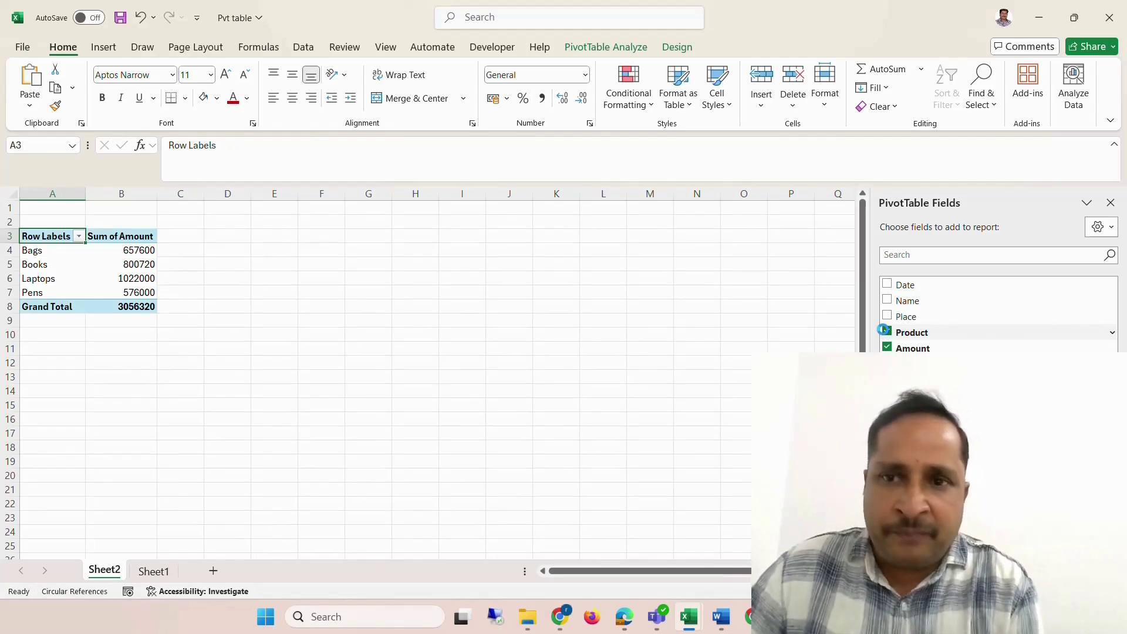
# - Replace the Product row field with Date and expand 2023 and its Qtr1 down to the months
pyautogui.click(886, 331)
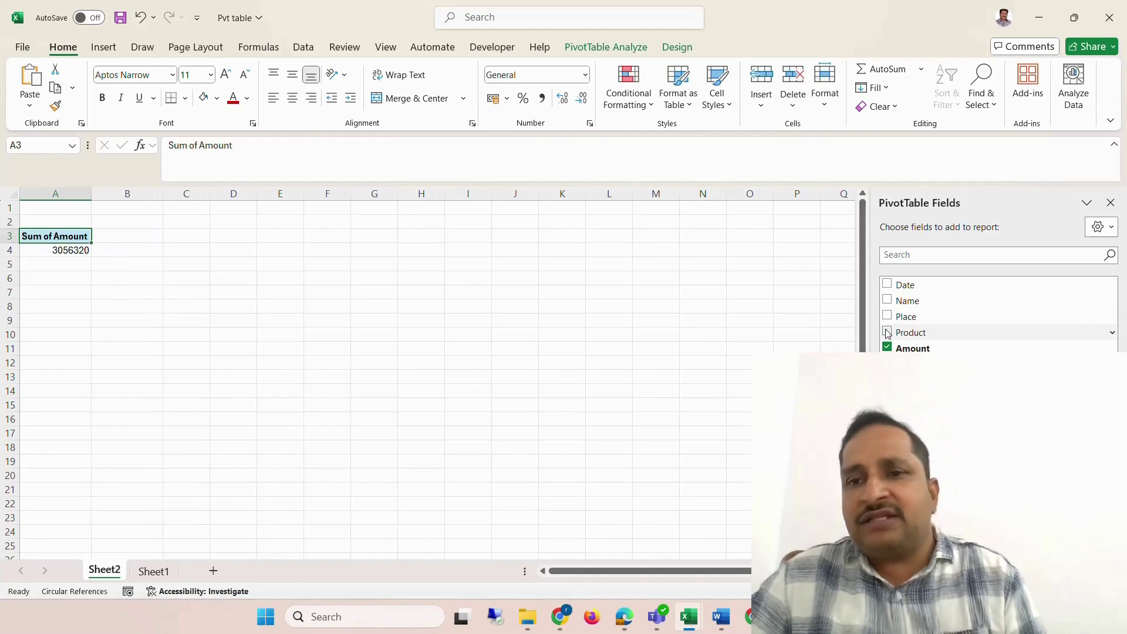
pyautogui.click(888, 286)
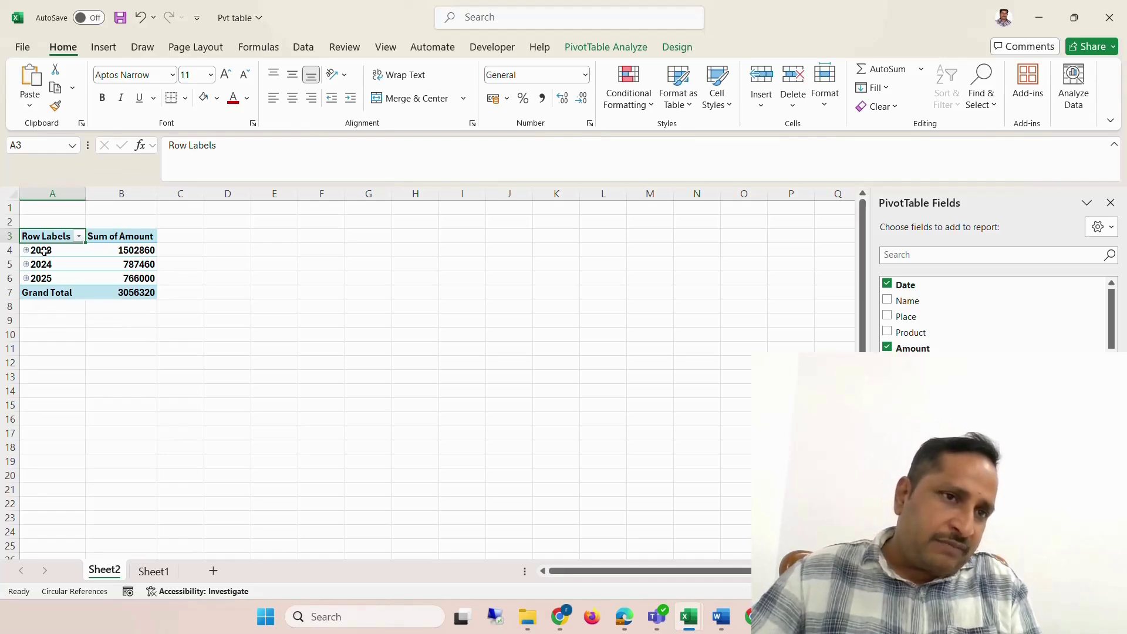
pyautogui.click(25, 250)
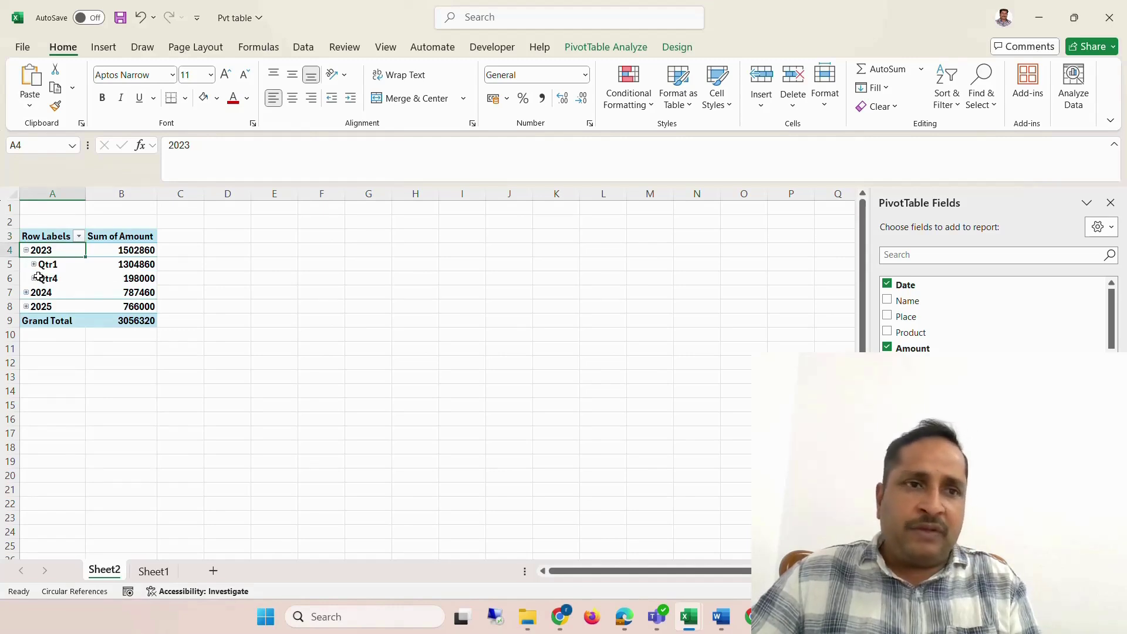
pyautogui.click(34, 264)
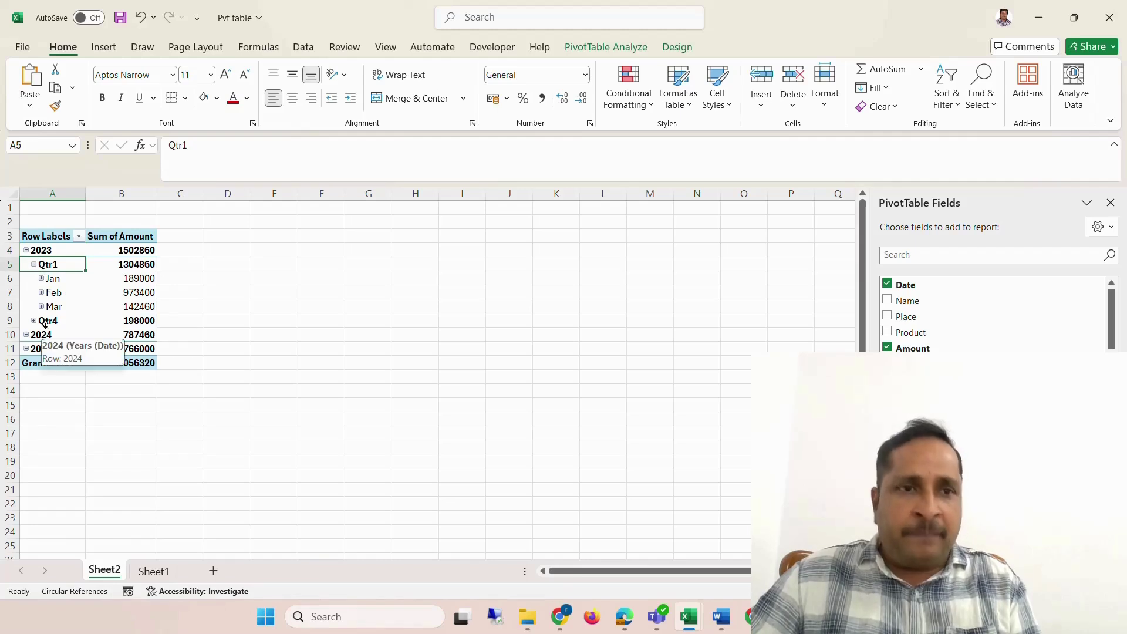
# - Switch the Quarters (Date) subtotal off and back on
pyautogui.rightClick(44, 266)
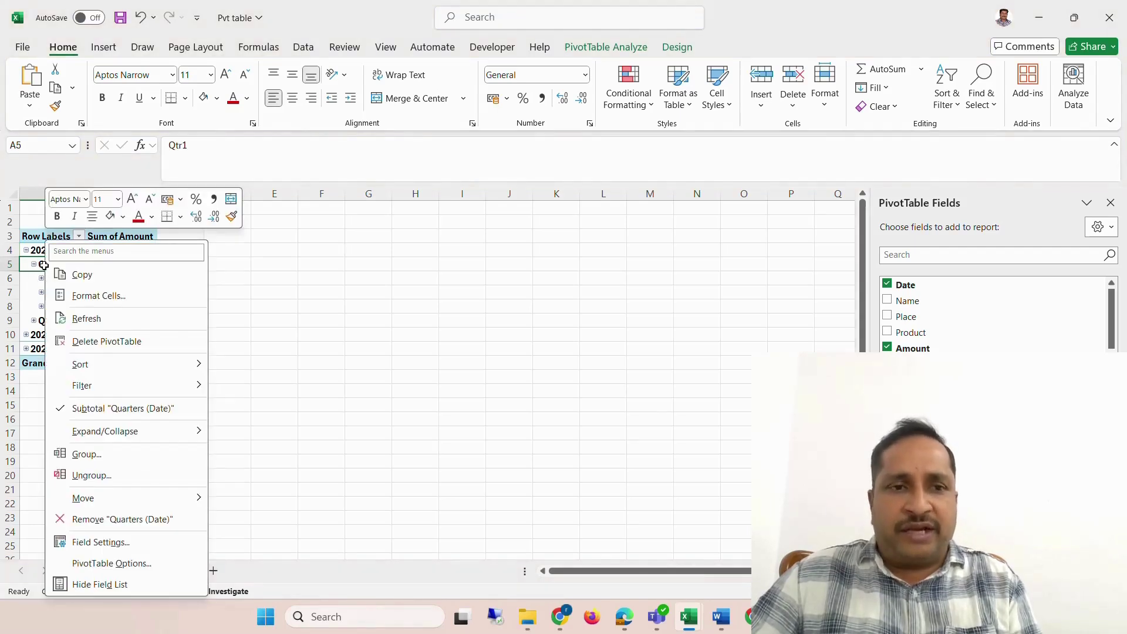
pyautogui.click(64, 410)
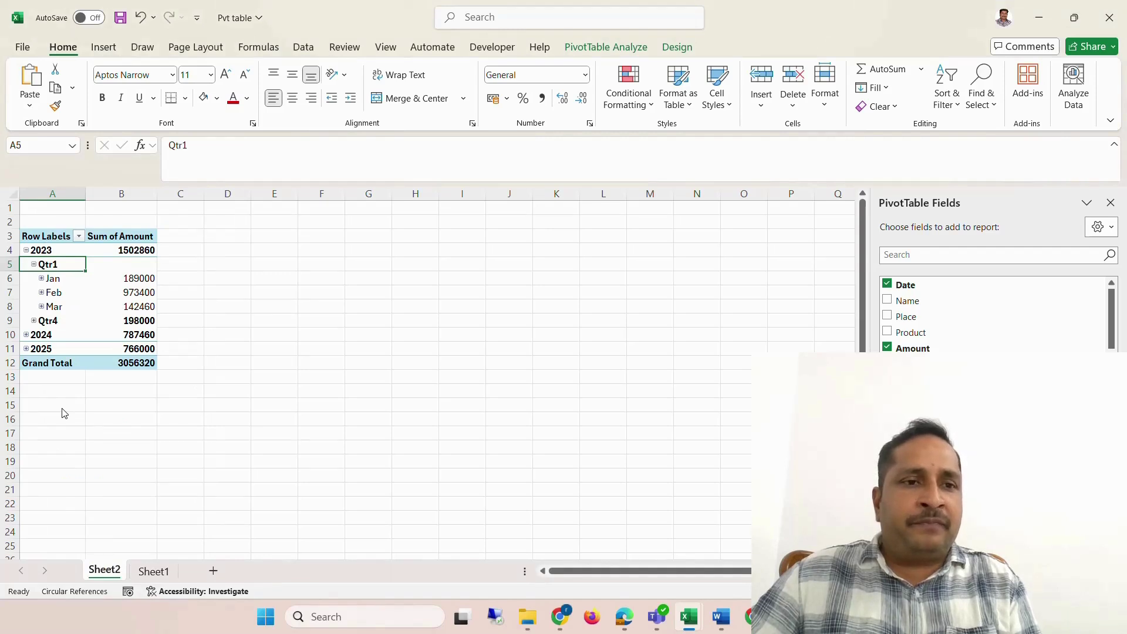
pyautogui.rightClick(34, 264)
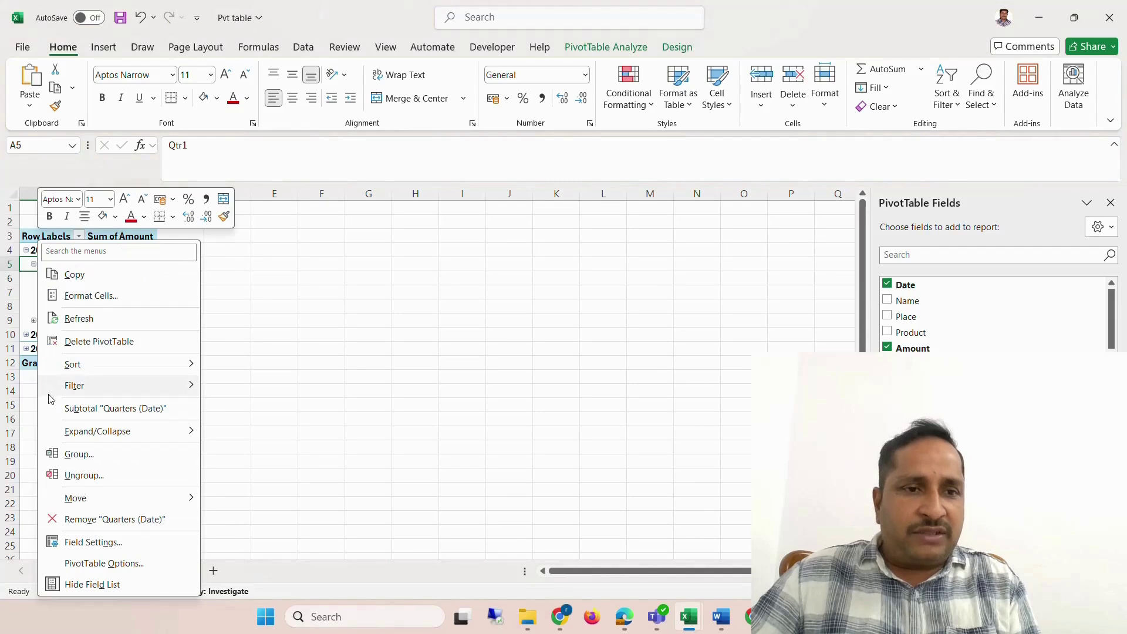
pyautogui.click(63, 416)
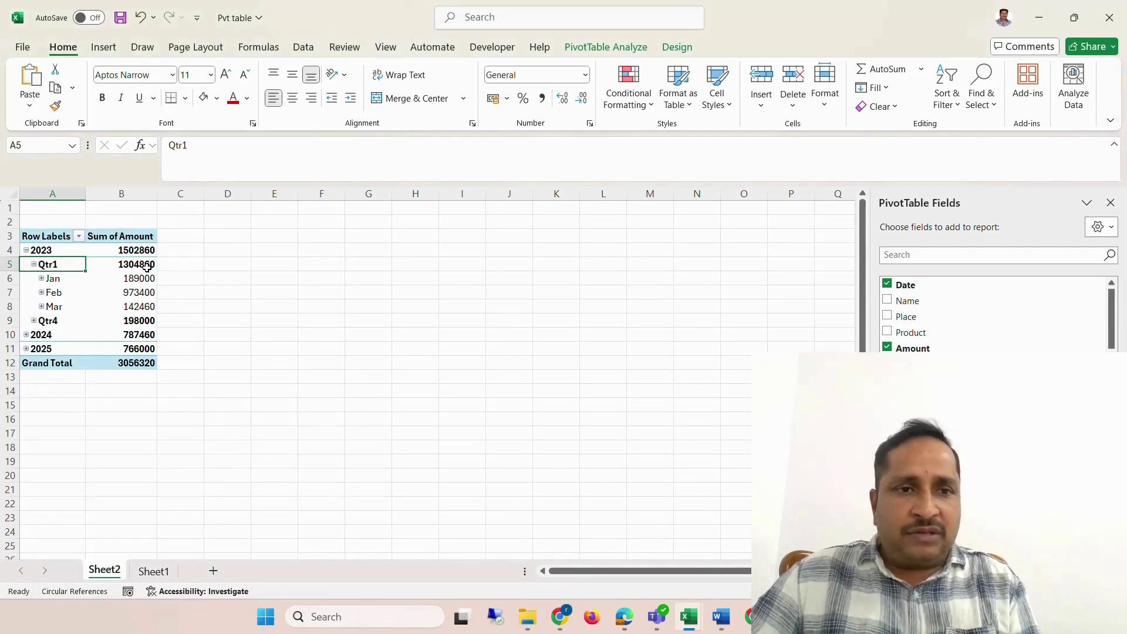
# - Regroup the PivotTable dates by Months and Years only, leaving out Quarters
pyautogui.click(33, 264)
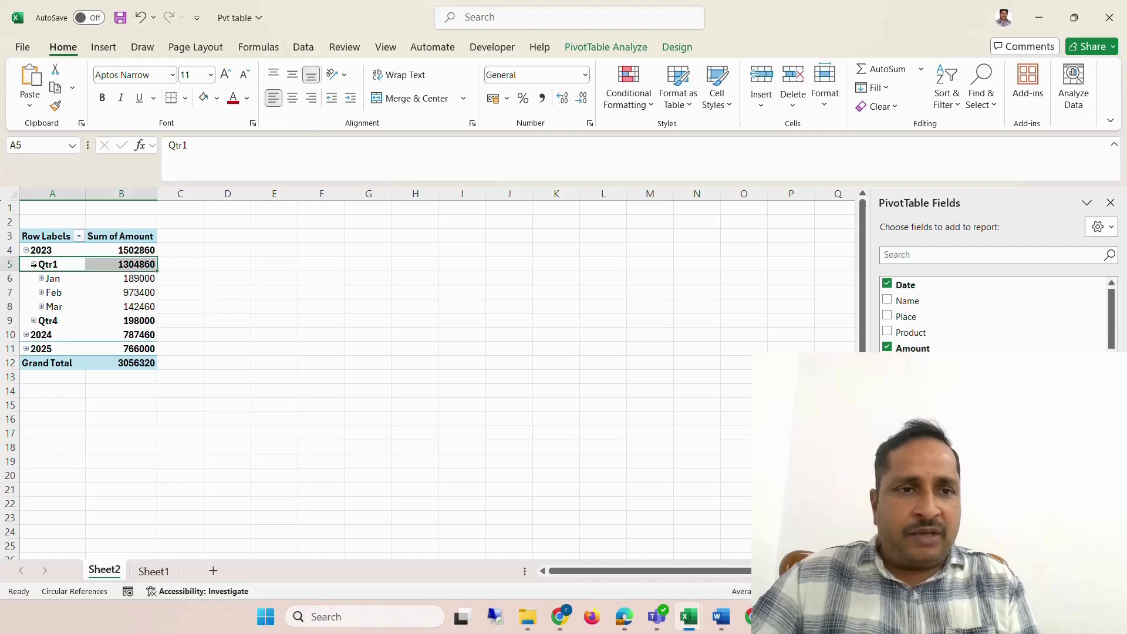
pyautogui.rightClick(33, 264)
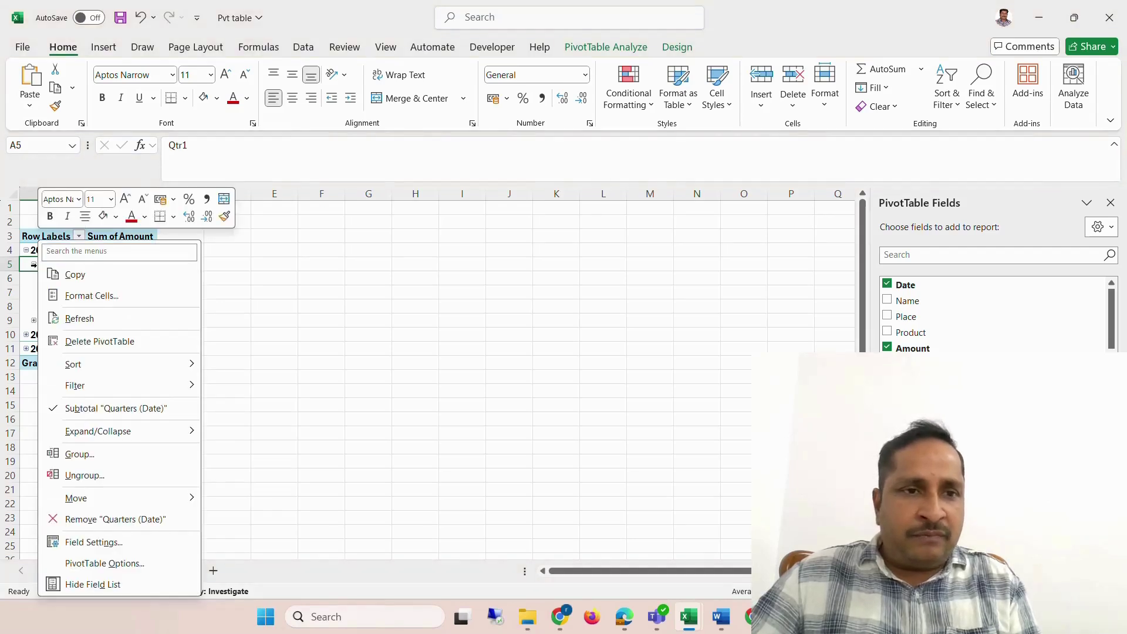
pyautogui.click(86, 463)
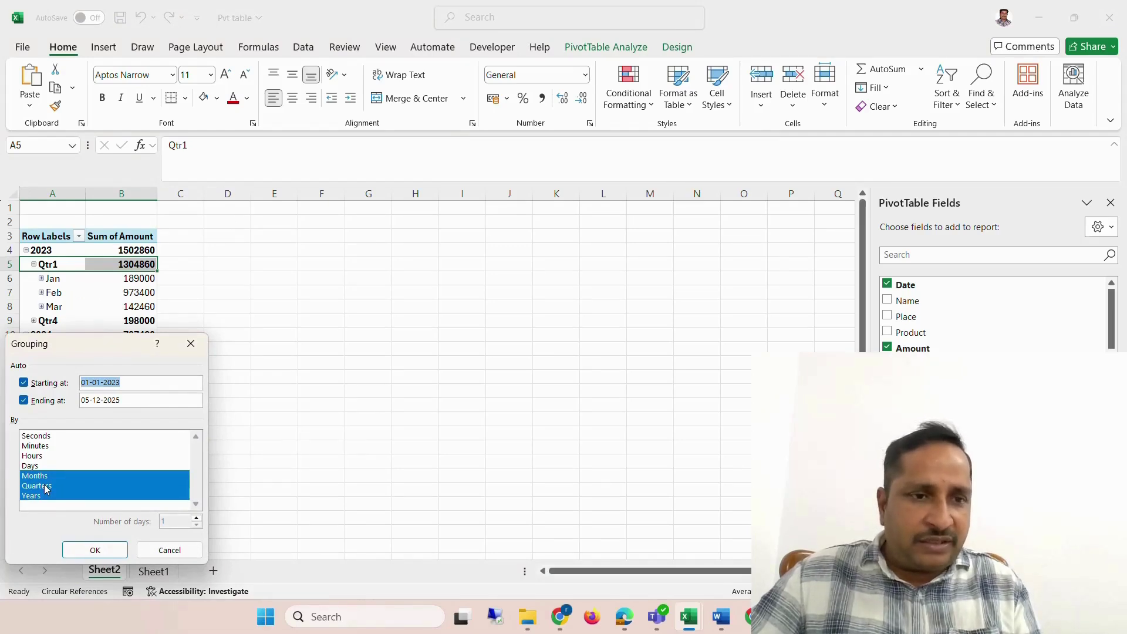
pyautogui.click(46, 488)
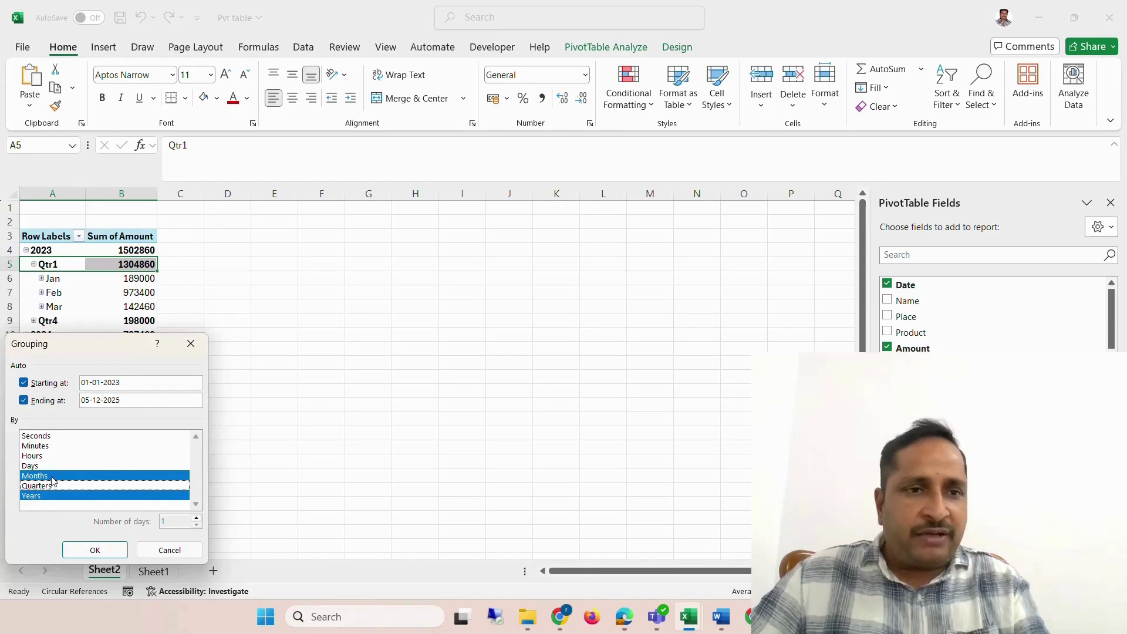
pyautogui.click(92, 552)
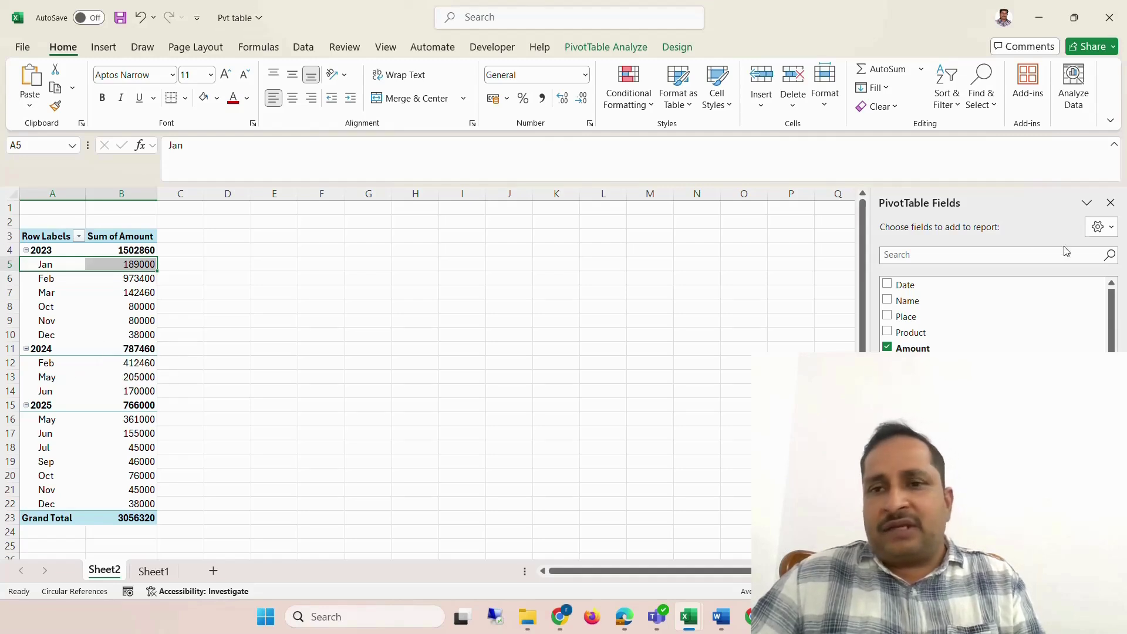
# - Add Name, Place and Product as nested row fields under the months
pyautogui.click(887, 298)
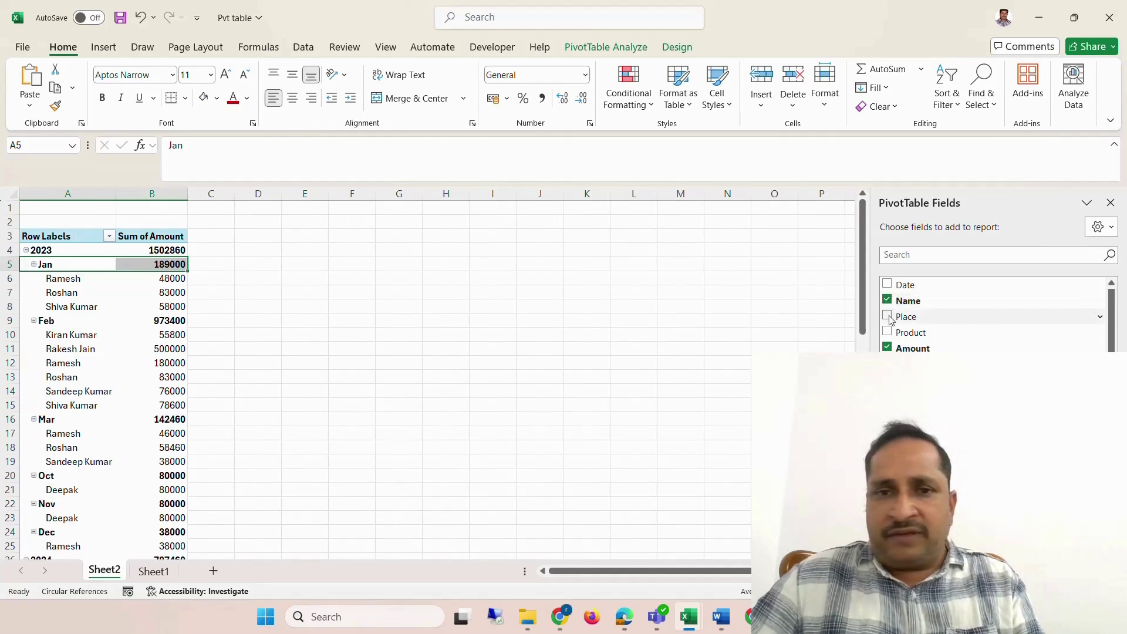
pyautogui.click(888, 315)
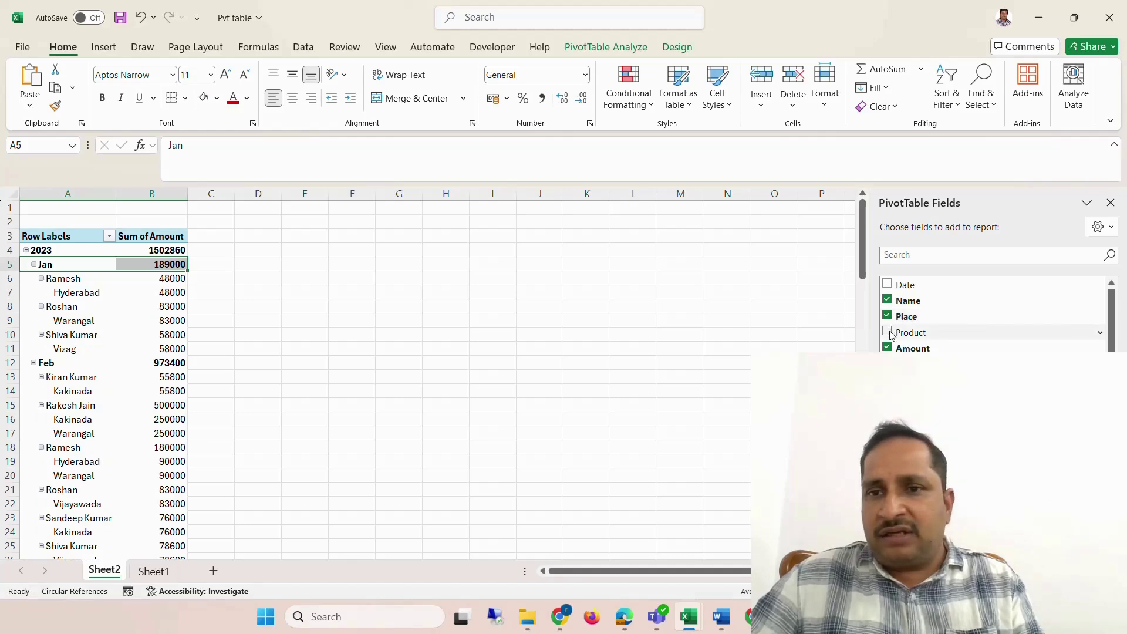
pyautogui.click(887, 331)
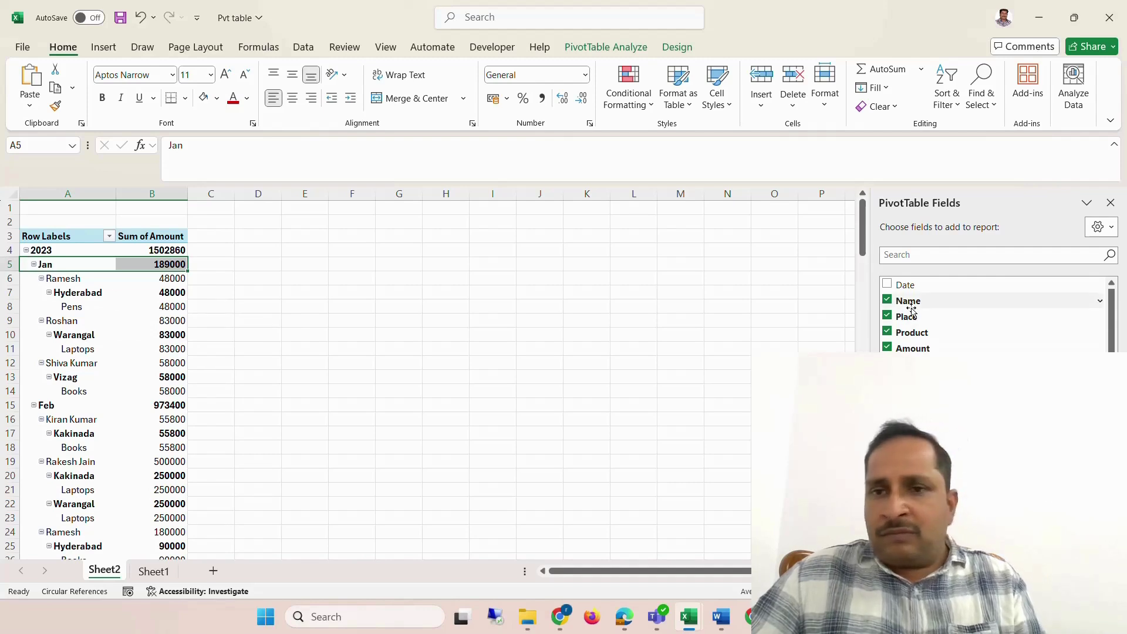
# - Remove the Name, Place and Product fields so the rows show only years and months
pyautogui.click(887, 301)
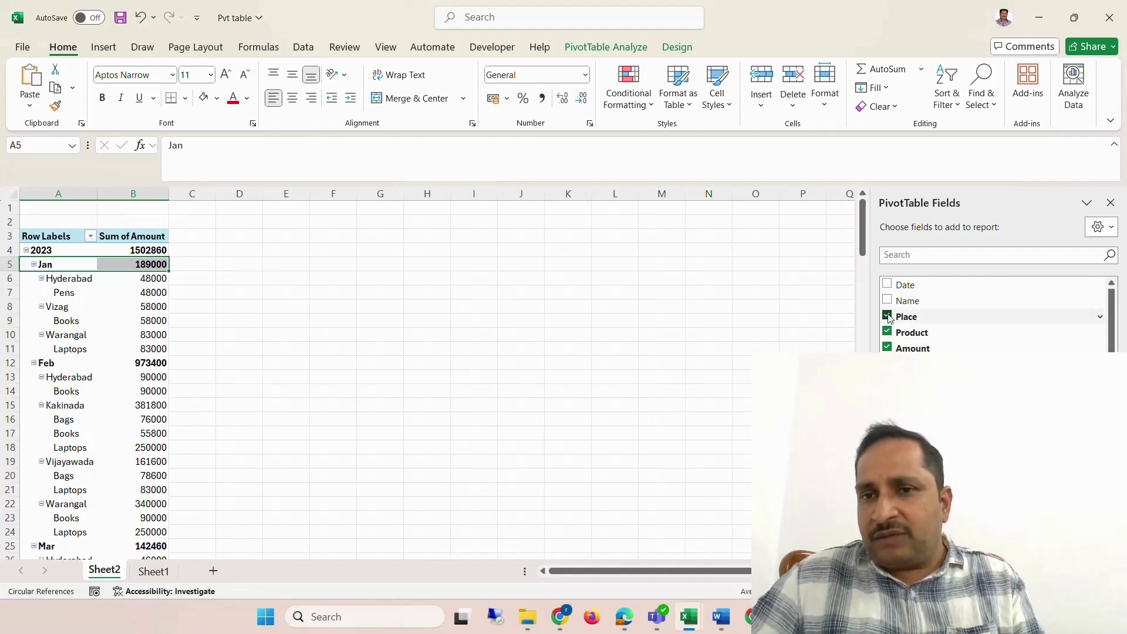
pyautogui.click(888, 316)
pyautogui.click(888, 333)
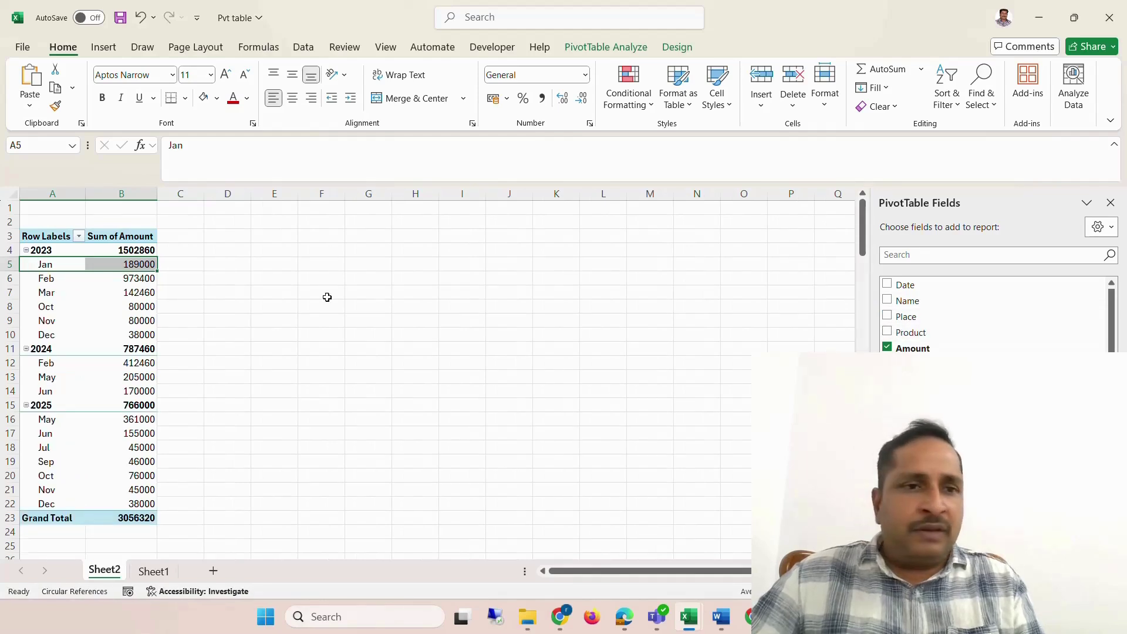
# - Collapse the 2024 and 2025 groups in the PivotTable, leaving the 2023 months expanded
pyautogui.click(27, 251)
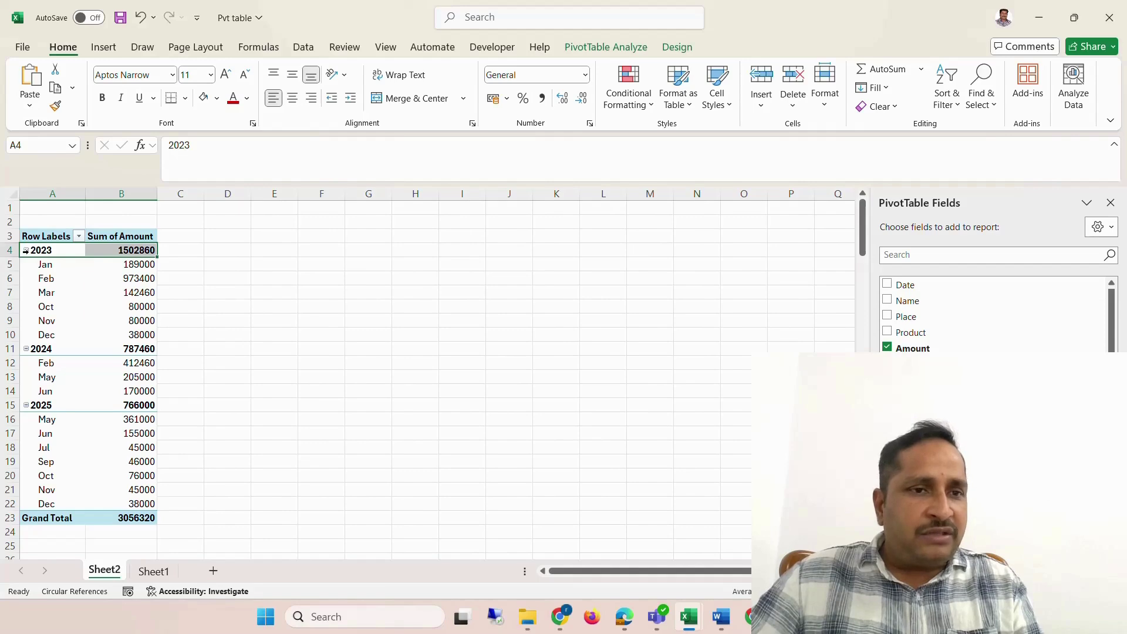
pyautogui.click(71, 281)
pyautogui.click(26, 254)
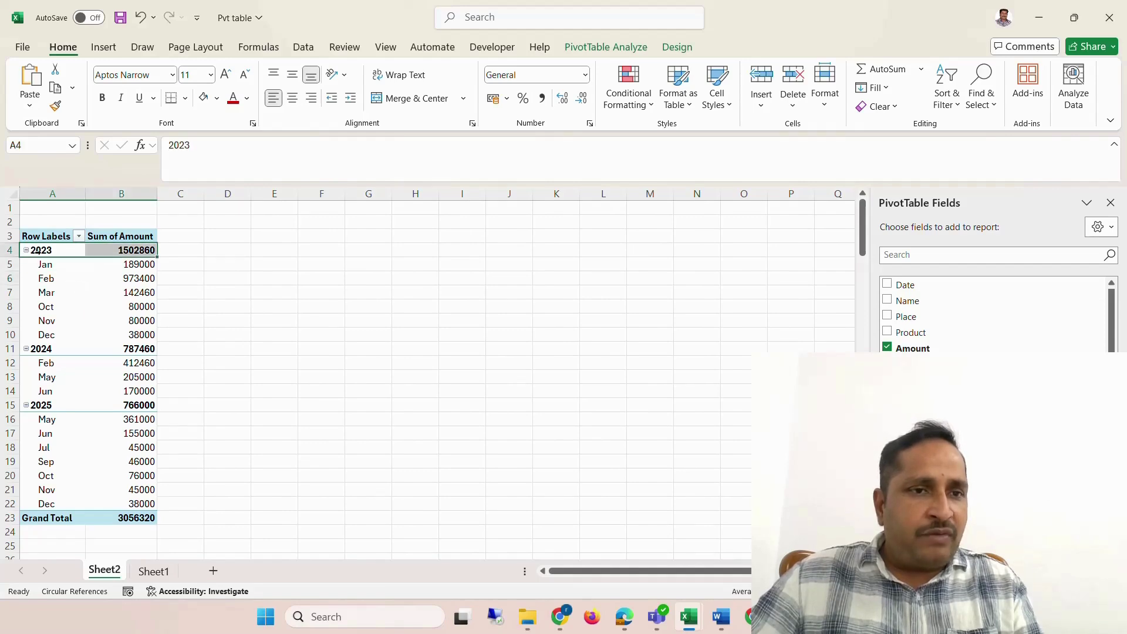
pyautogui.click(43, 250)
pyautogui.click(25, 253)
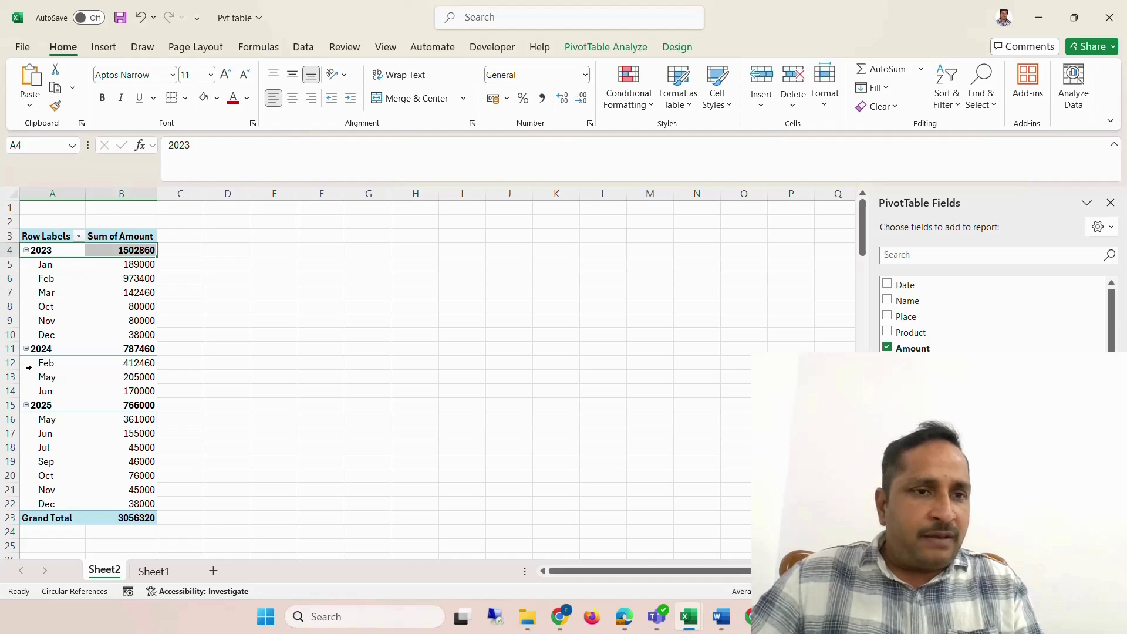
pyautogui.click(26, 349)
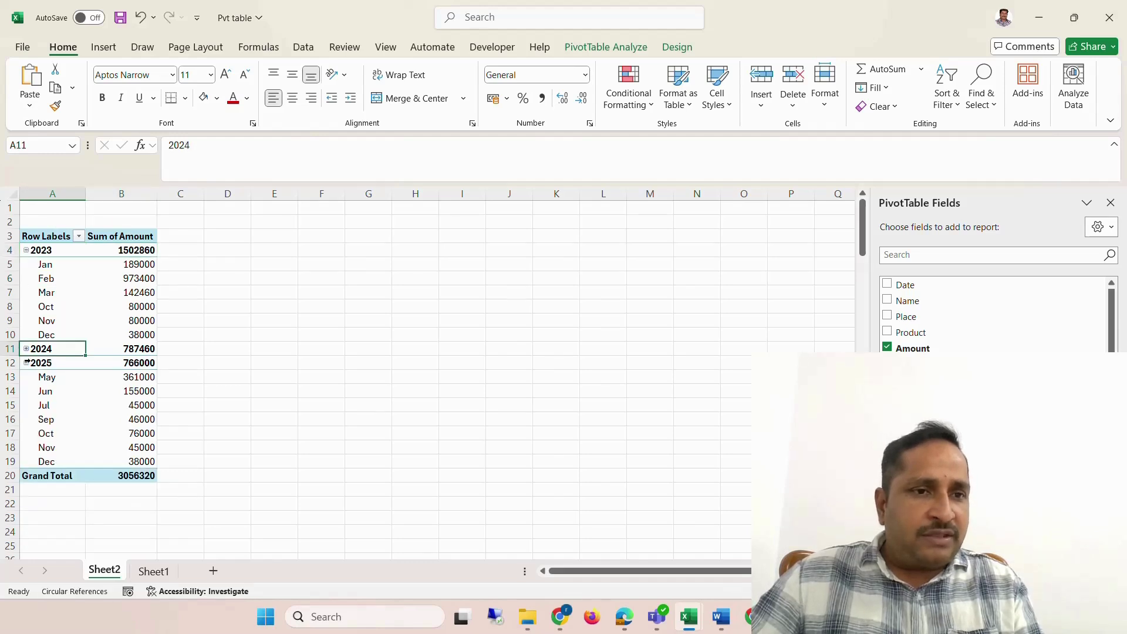
pyautogui.click(25, 363)
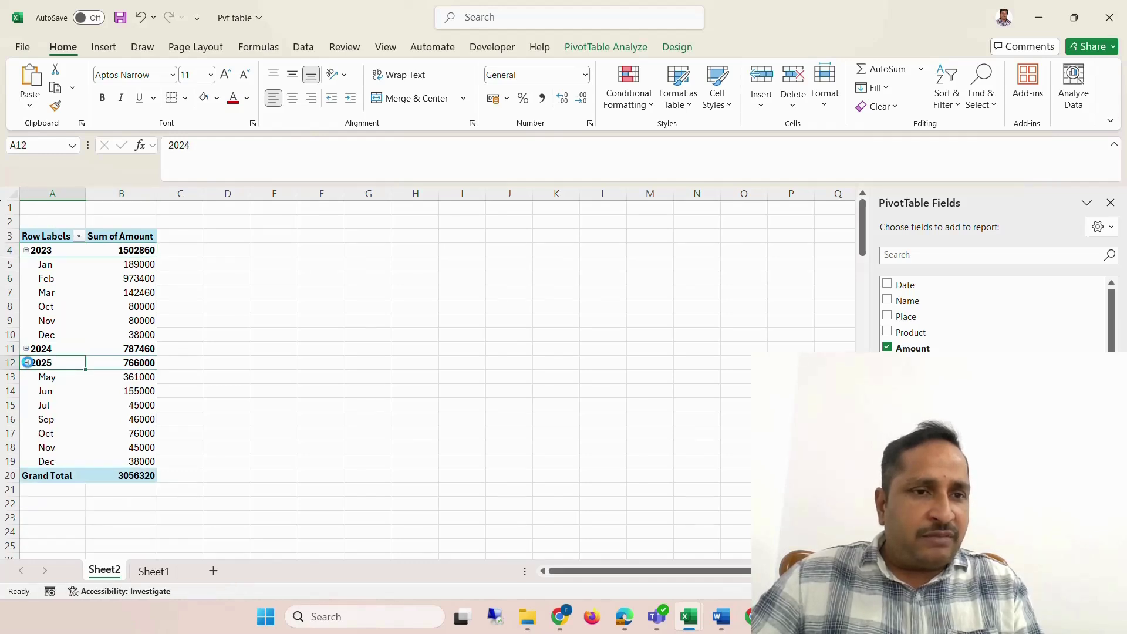
pyautogui.click(26, 249)
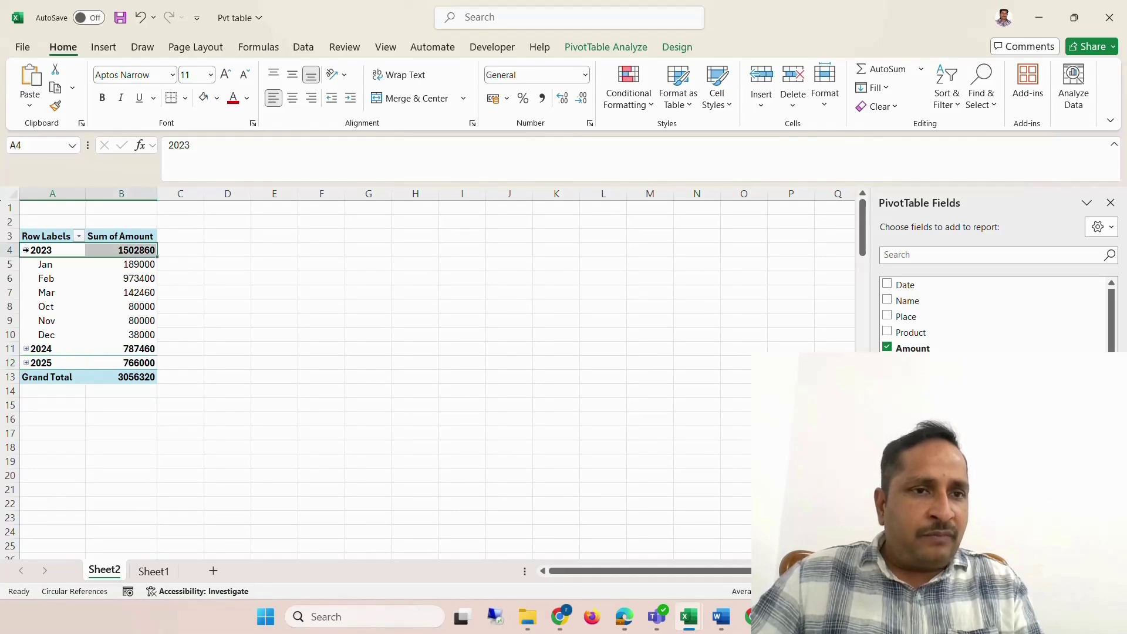
pyautogui.click(44, 251)
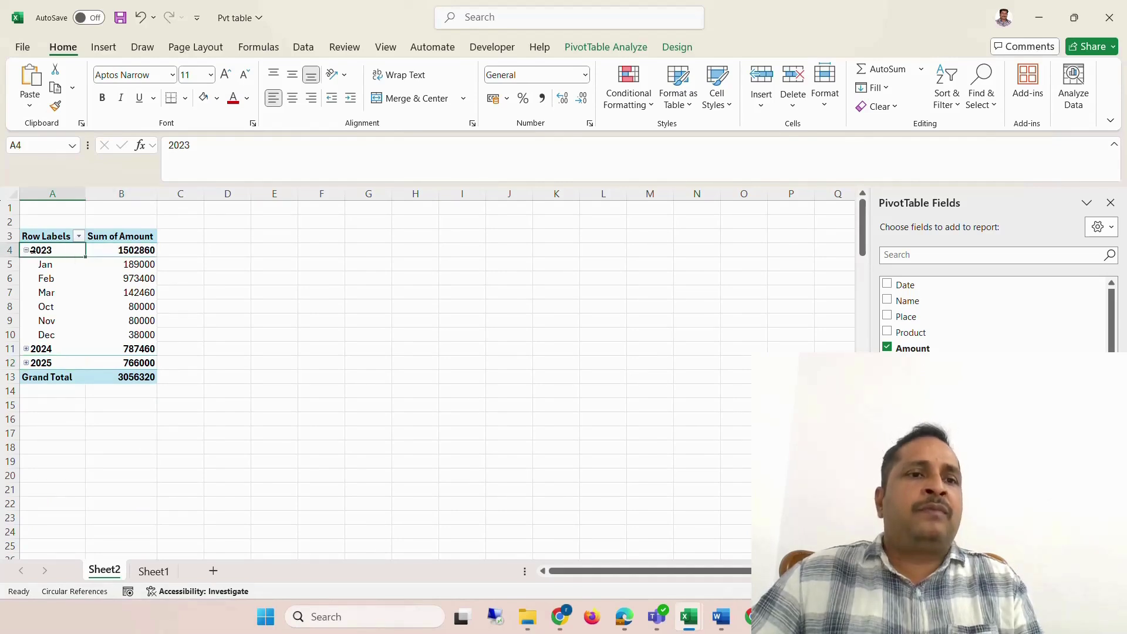
pyautogui.click(56, 280)
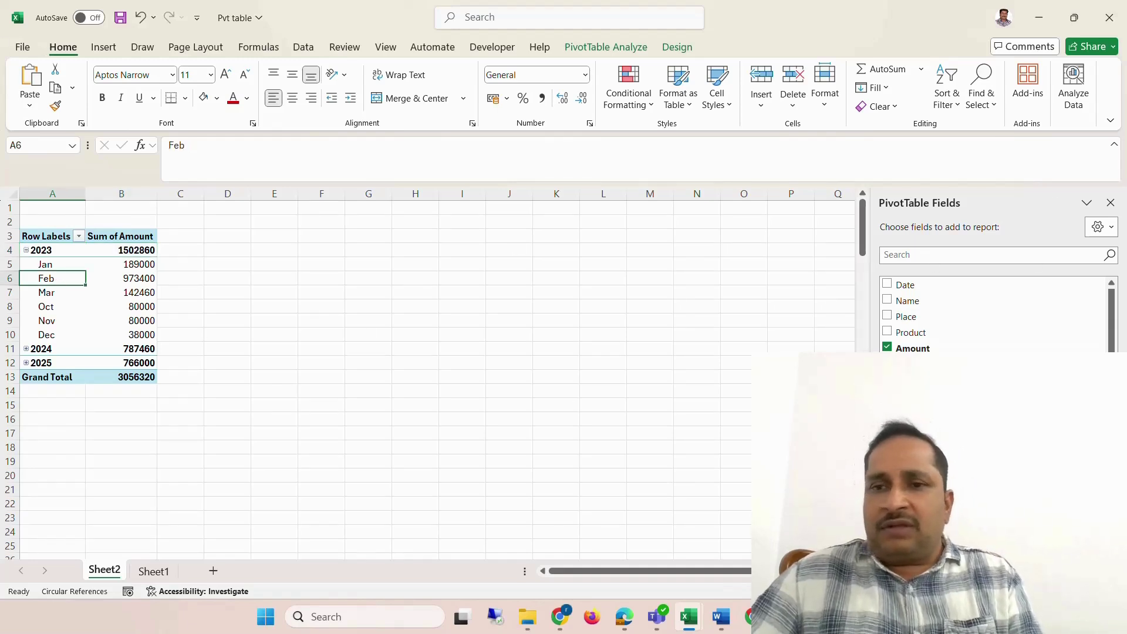
# - Remove the year and month row fields from the PivotTable, keeping only the sum of Amount
pyautogui.click(889, 285)
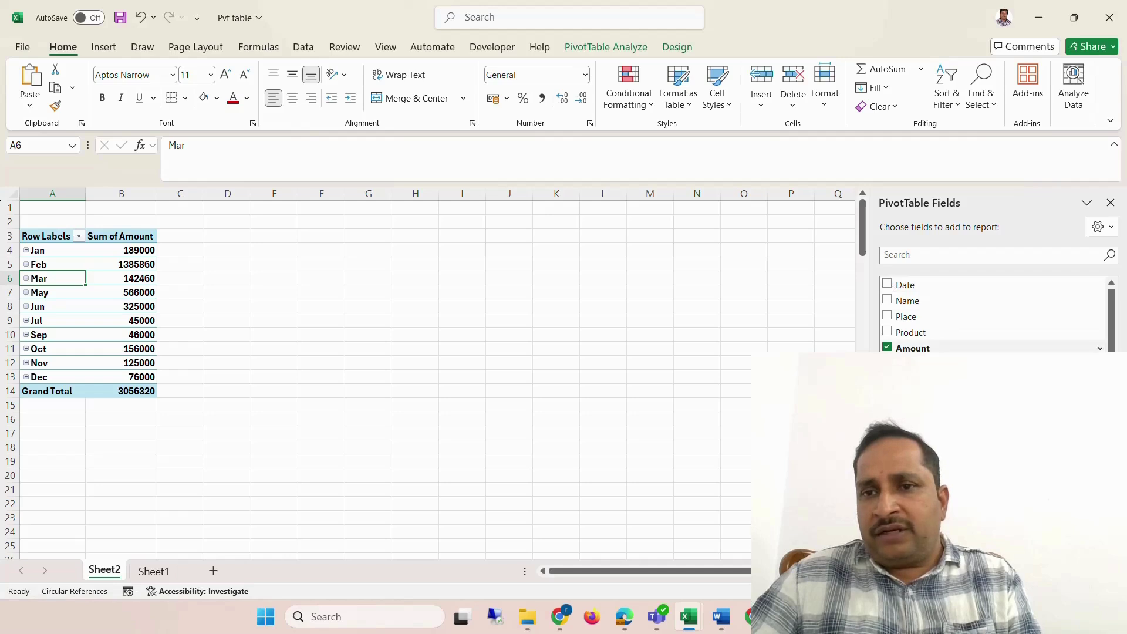
pyautogui.click(887, 348)
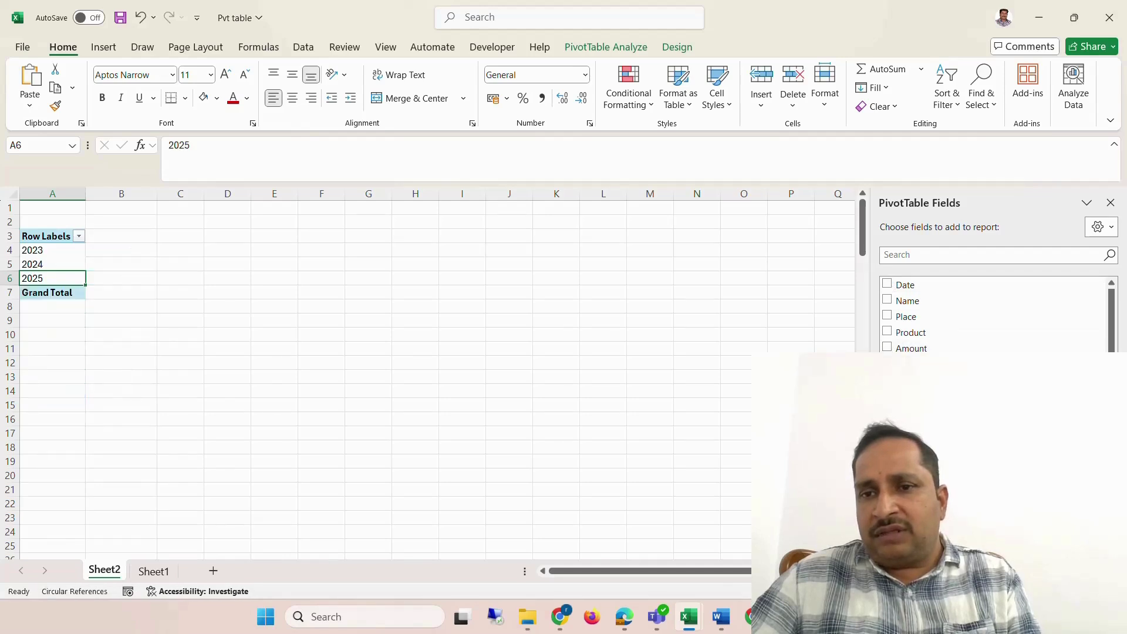
pyautogui.click(887, 348)
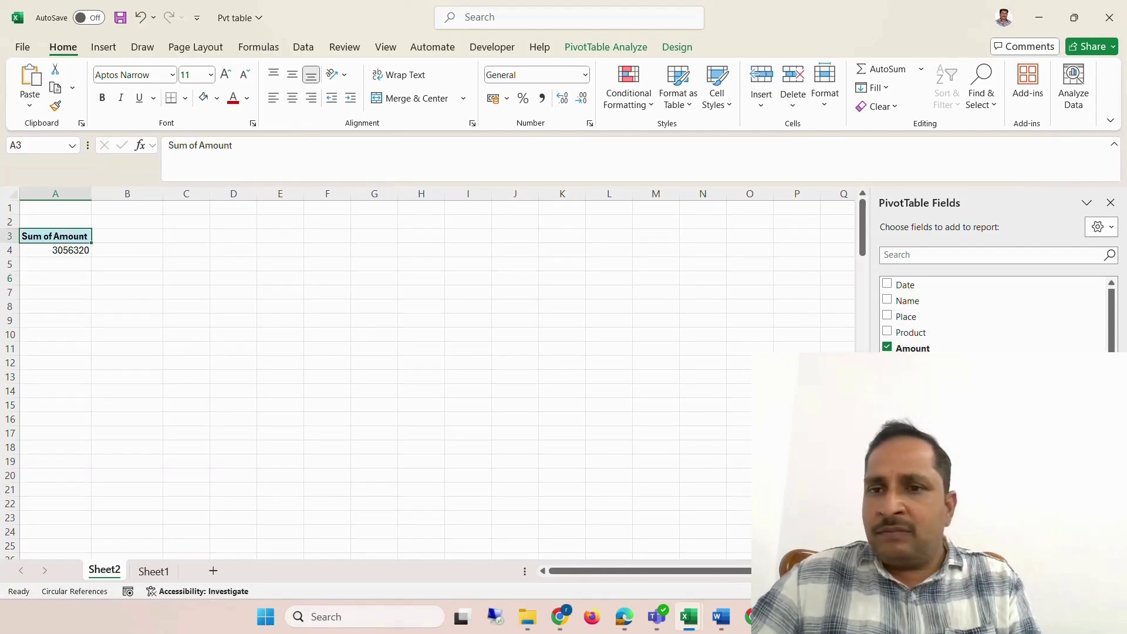
# - Add Place, Name and Product as nested row fields and move Name above Place
pyautogui.click(888, 316)
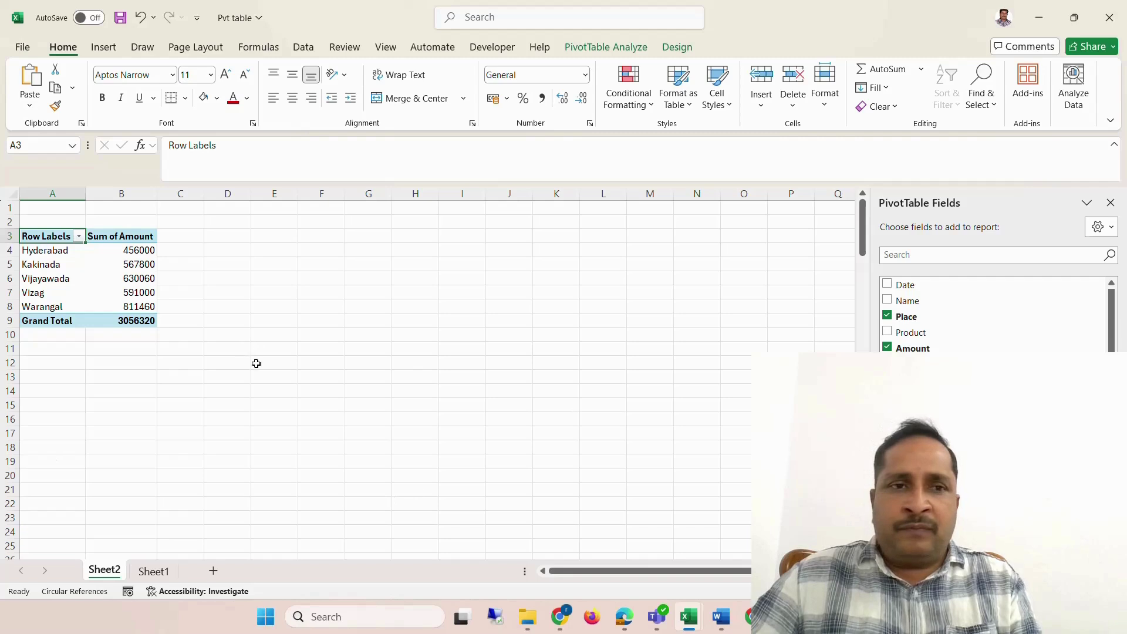
pyautogui.click(887, 299)
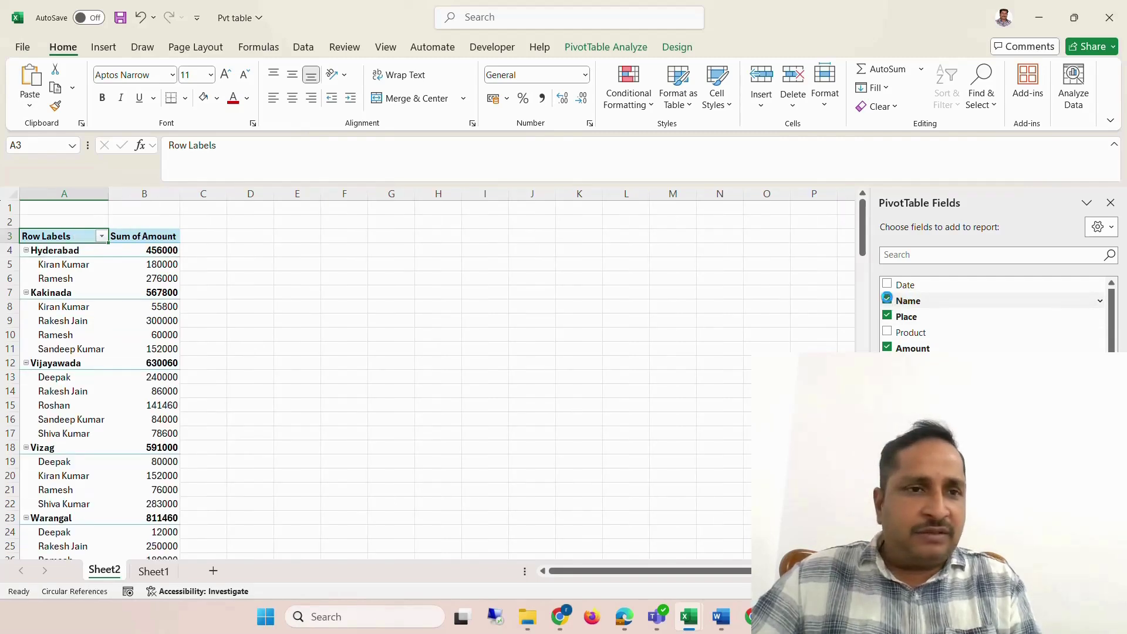
pyautogui.click(888, 332)
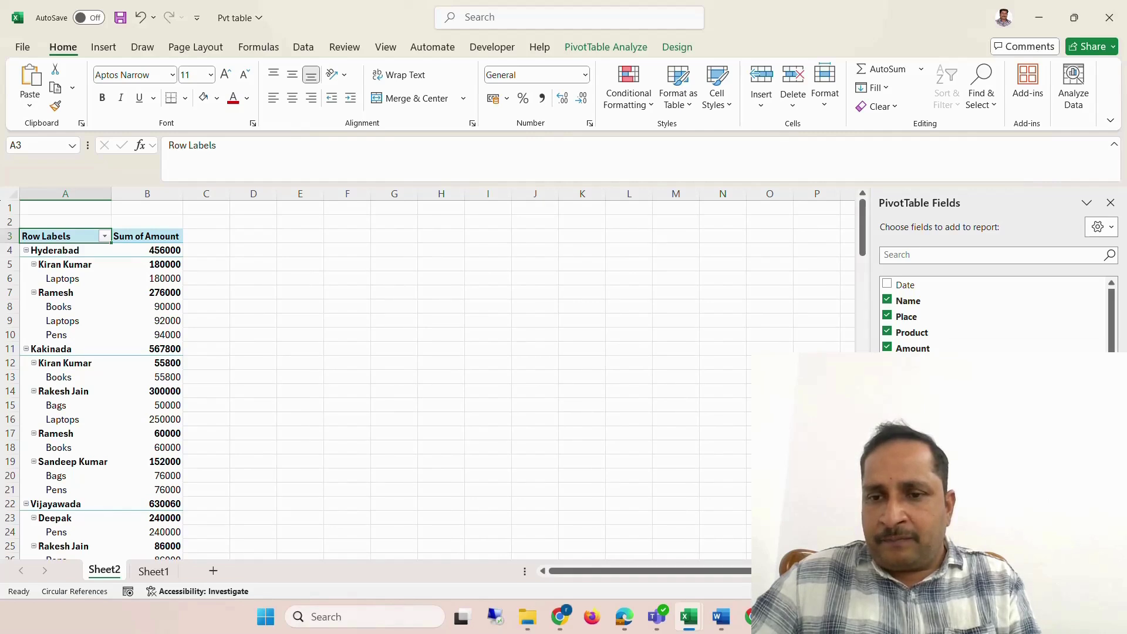
pyautogui.moveTo(916, 530); pyautogui.dragTo(916, 514)
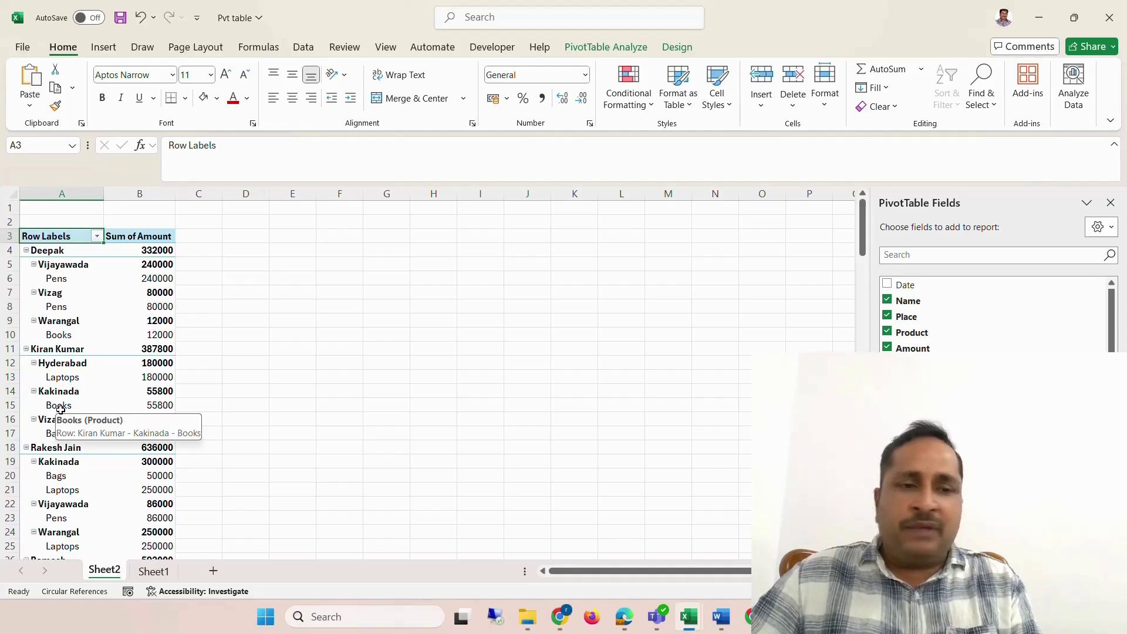
# - Collapse the Kakinada, Hyderabad and Vizag place groups to hide their product rows
pyautogui.click(34, 390)
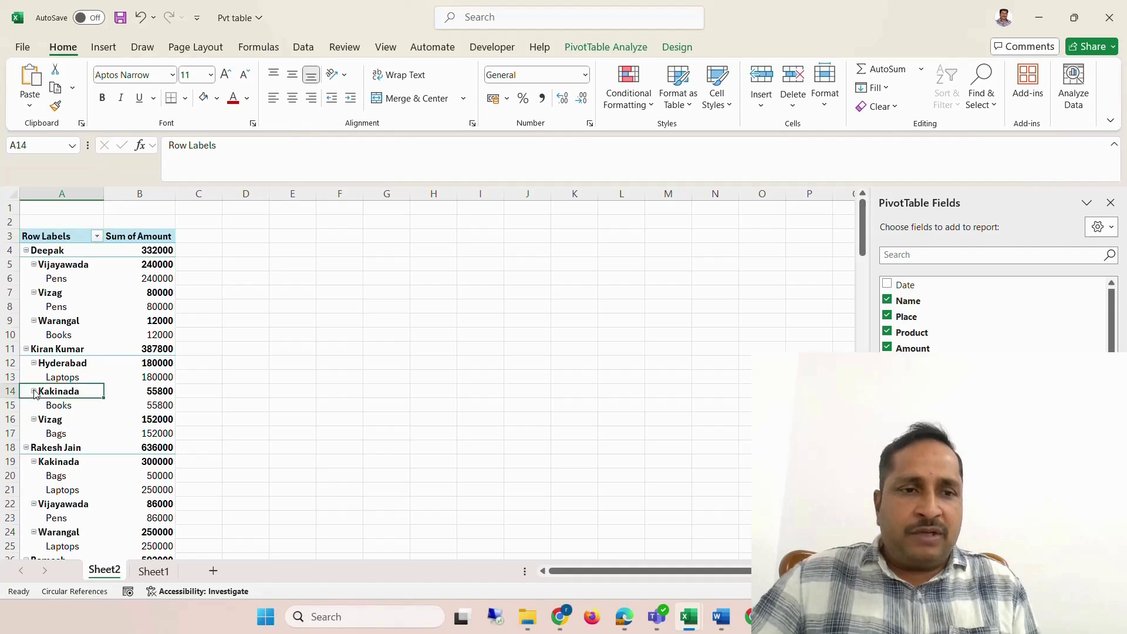
pyautogui.click(32, 364)
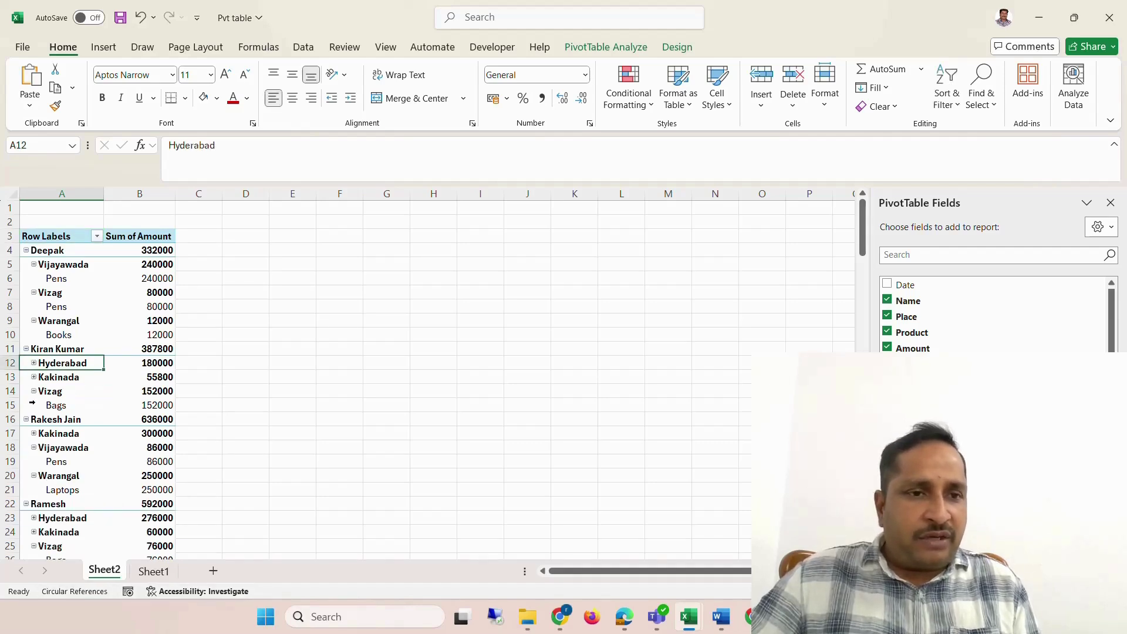
pyautogui.click(33, 391)
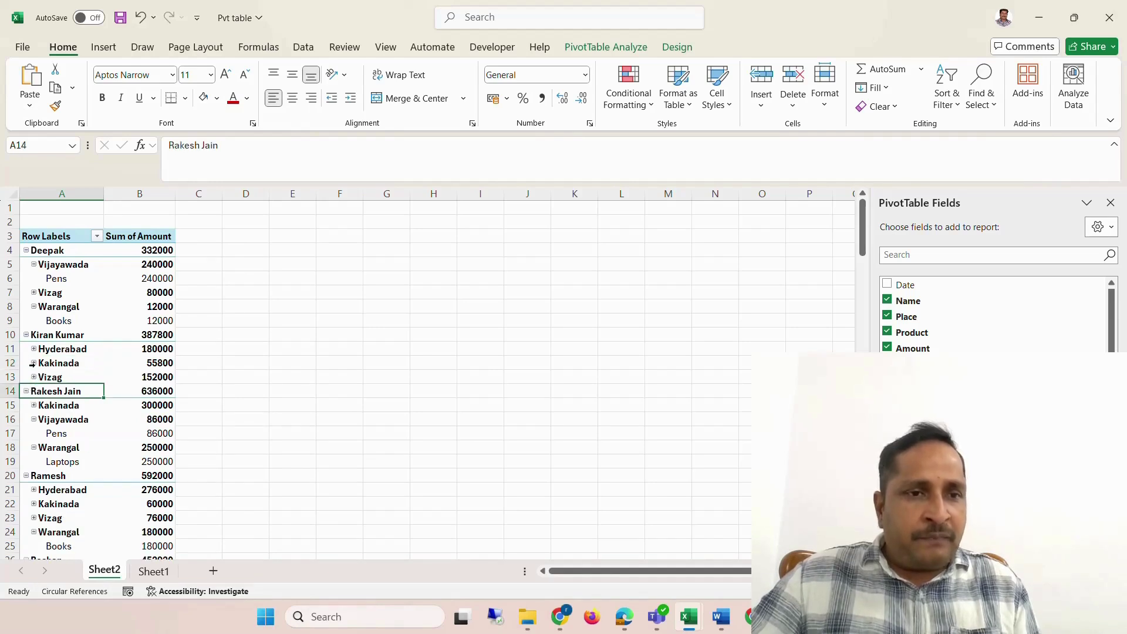
# - Collapse the first four name groups so each shows only its total amount
pyautogui.click(27, 337)
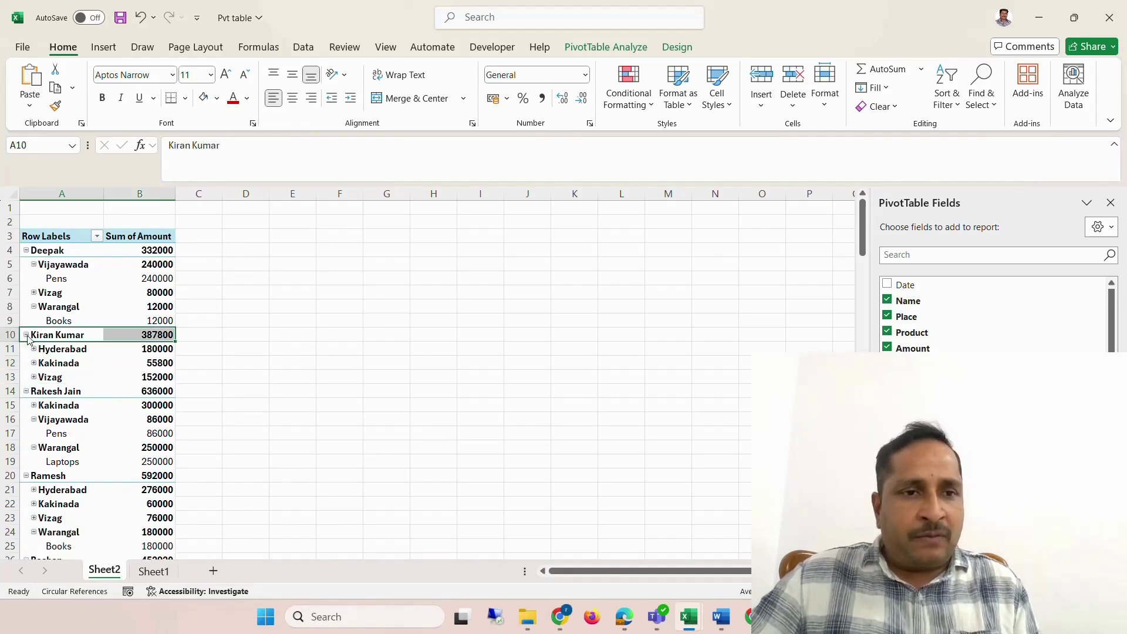
pyautogui.click(27, 335)
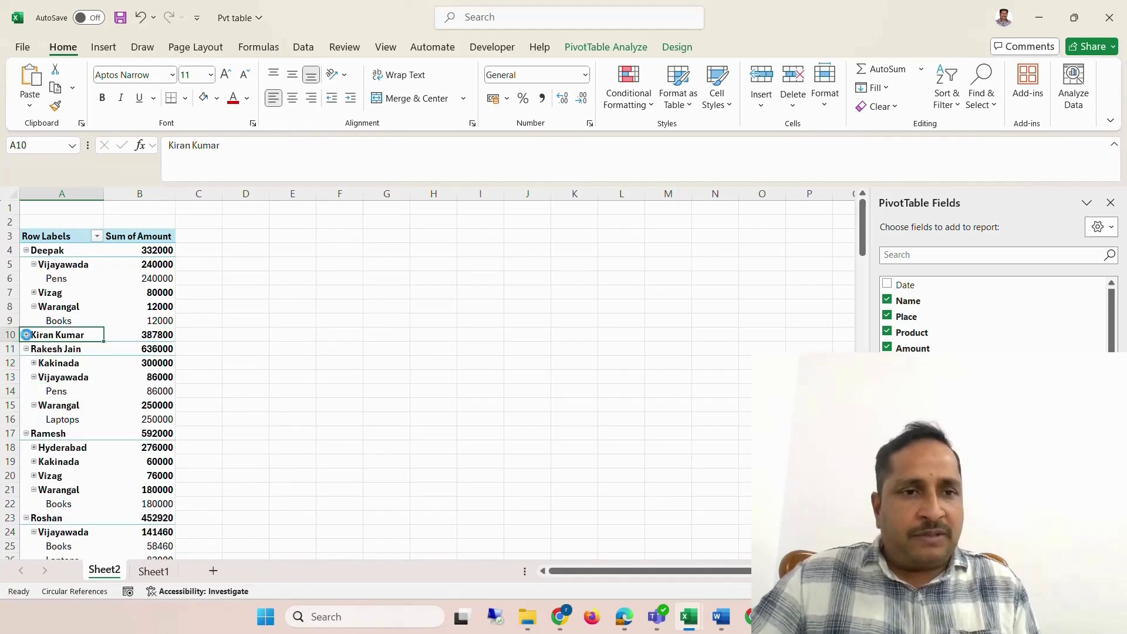
pyautogui.click(26, 250)
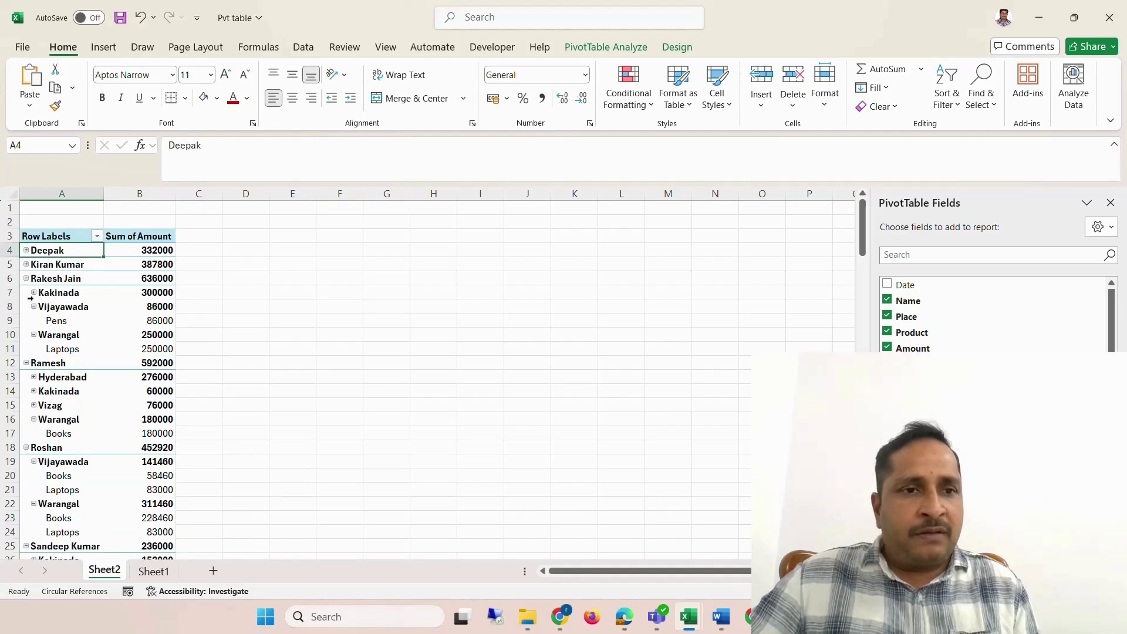
pyautogui.click(26, 279)
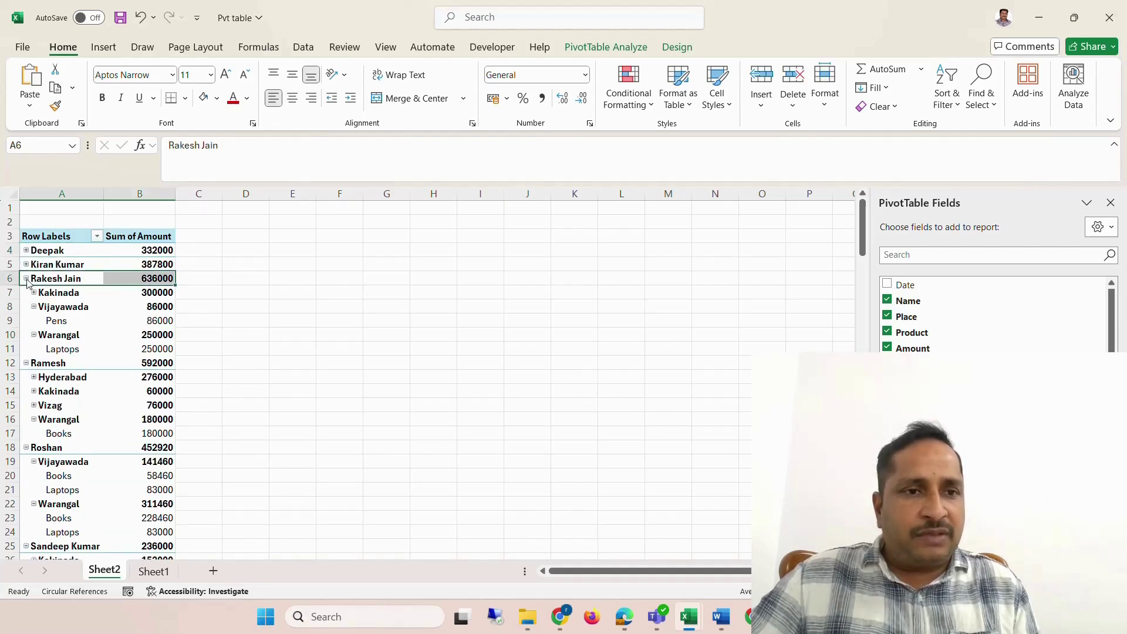
pyautogui.click(27, 279)
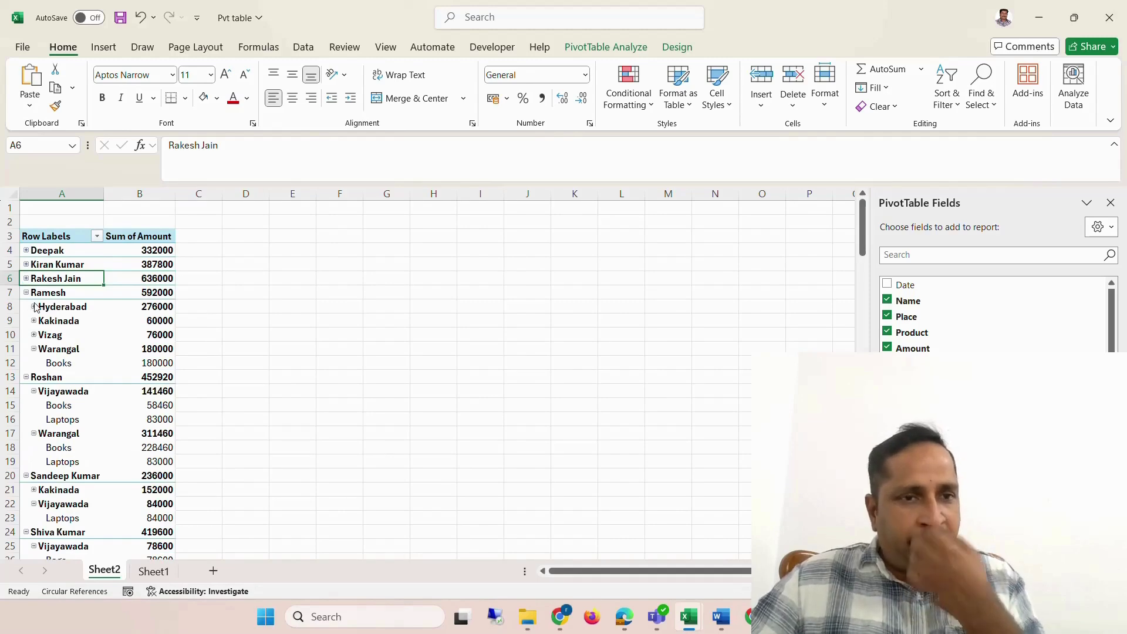
pyautogui.click(27, 293)
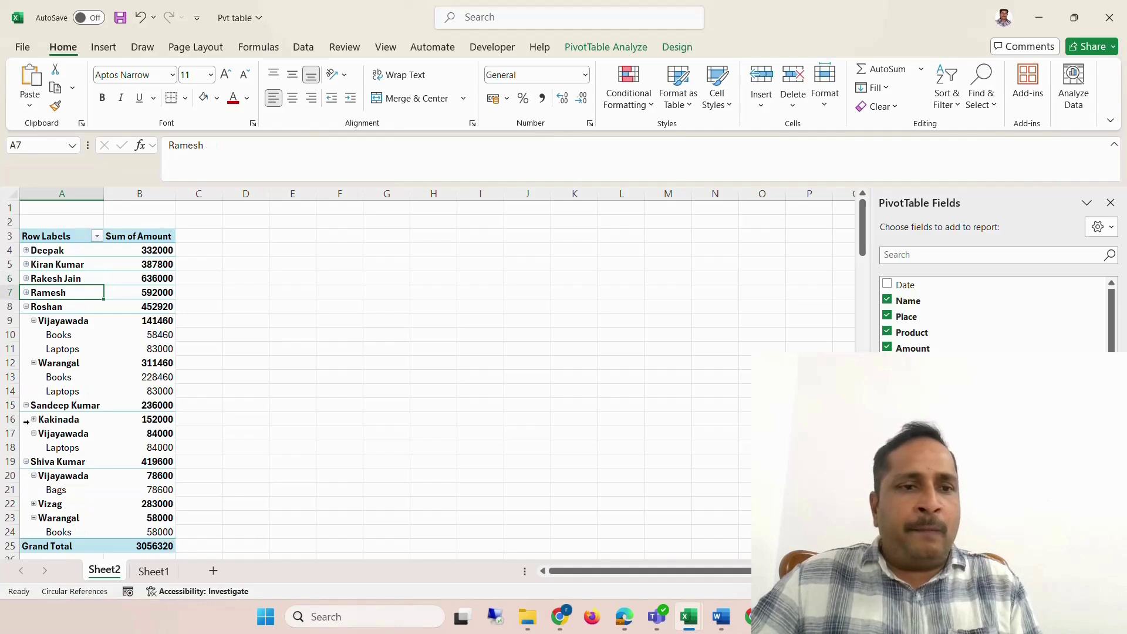
pyautogui.click(244, 284)
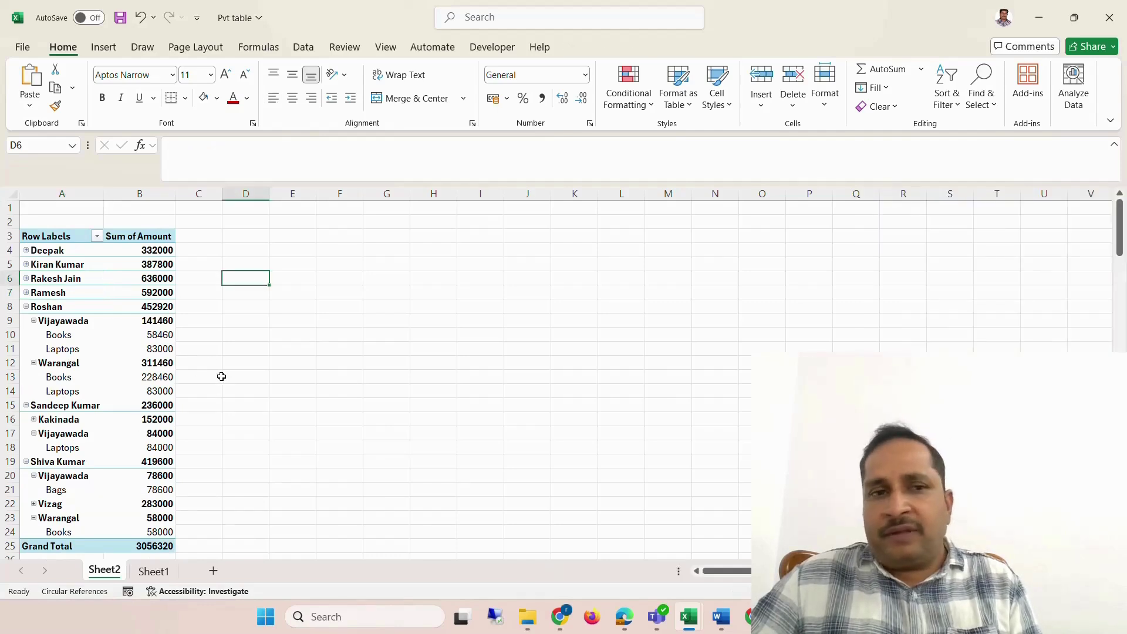
pyautogui.click(90, 320)
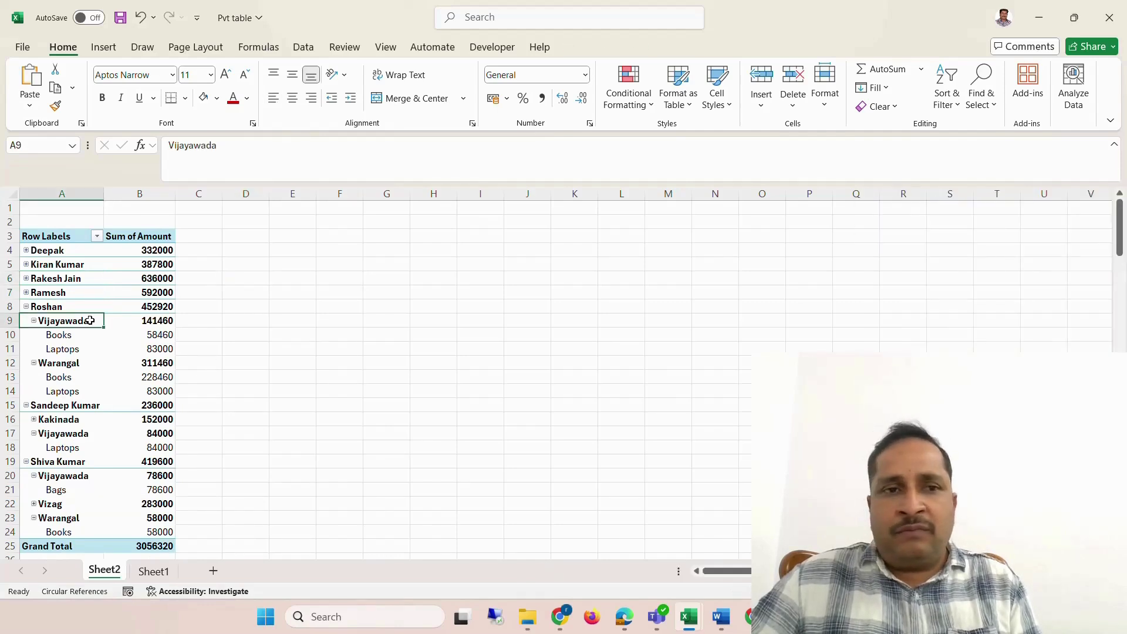
pyautogui.click(435, 289)
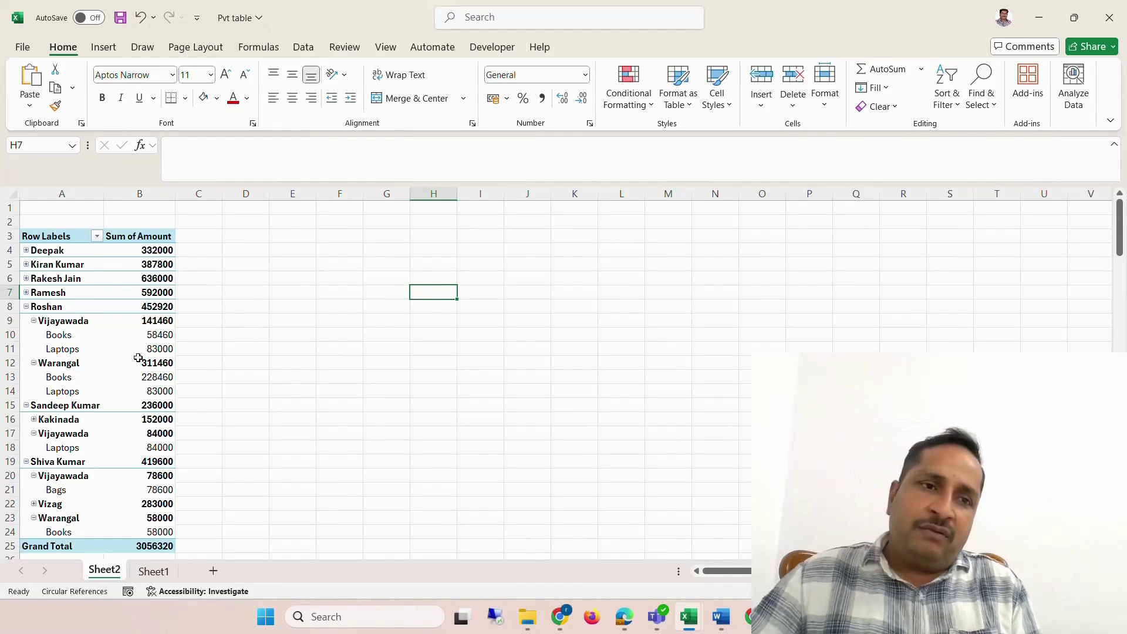
pyautogui.click(109, 349)
pyautogui.moveTo(109, 349)
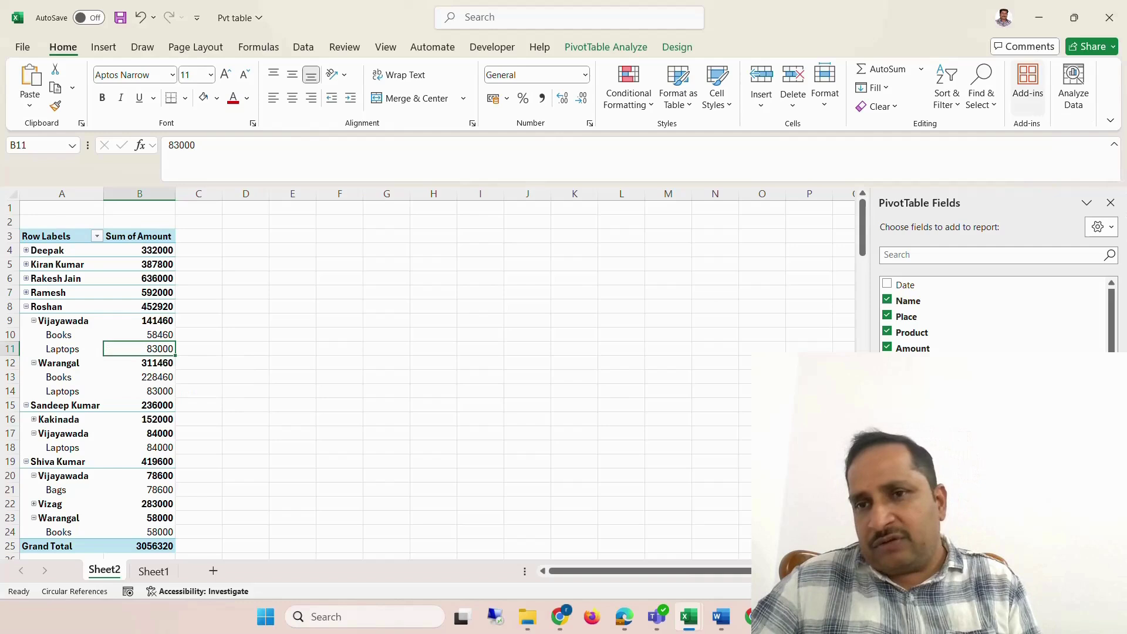
pyautogui.click(554, 239)
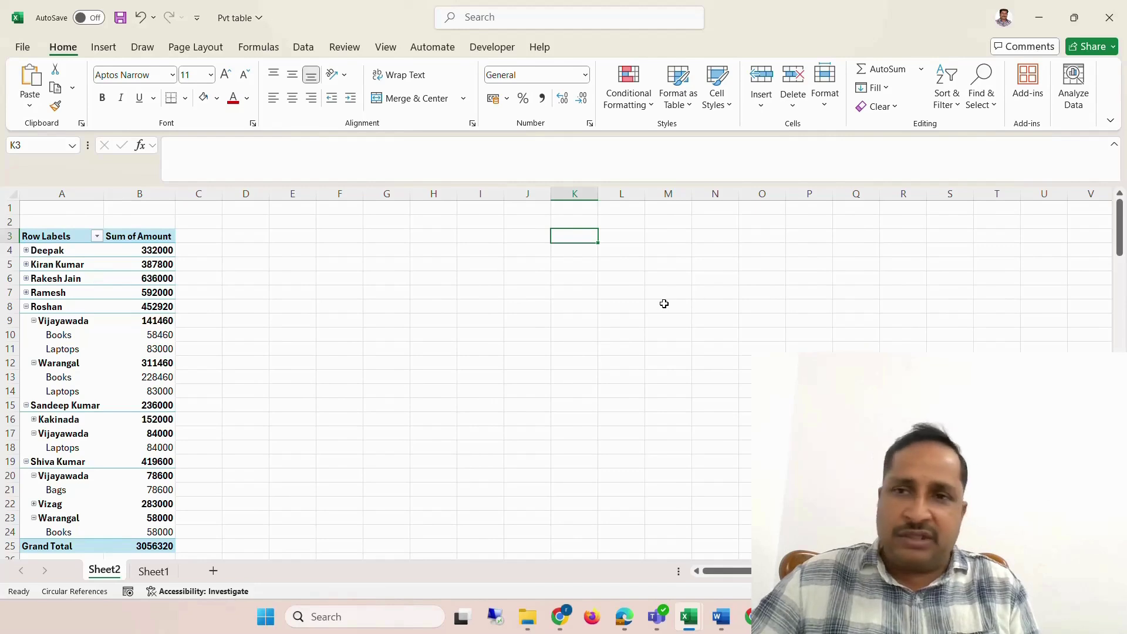
# - Move the Name field to the report filter and filter the PivotTable to the first listed person
pyautogui.click(82, 354)
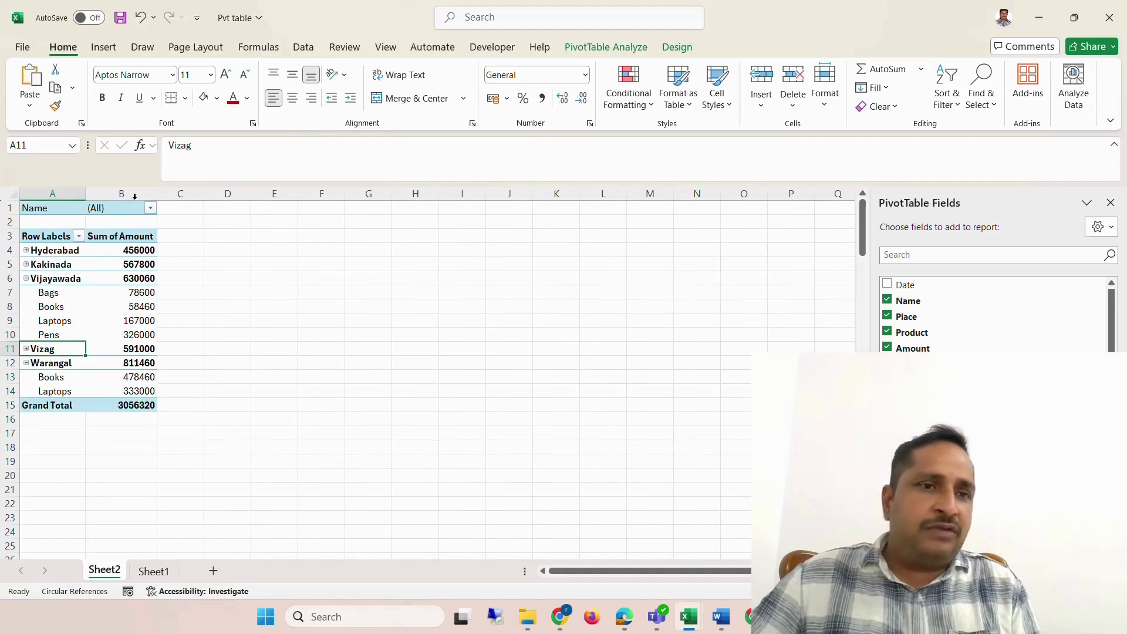
pyautogui.click(150, 209)
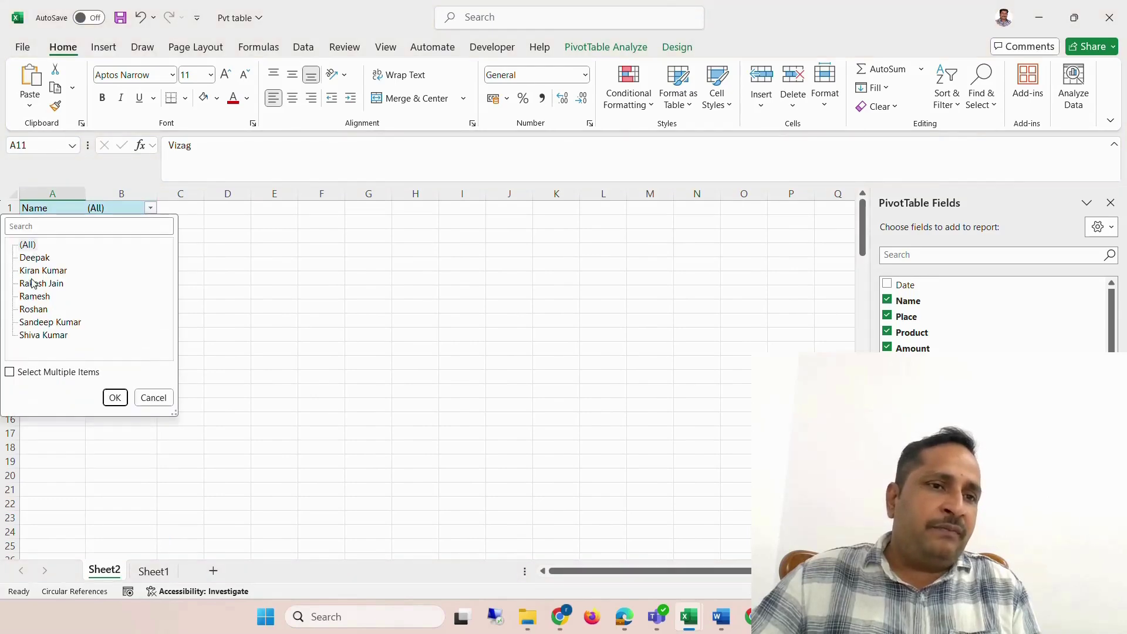
pyautogui.click(34, 259)
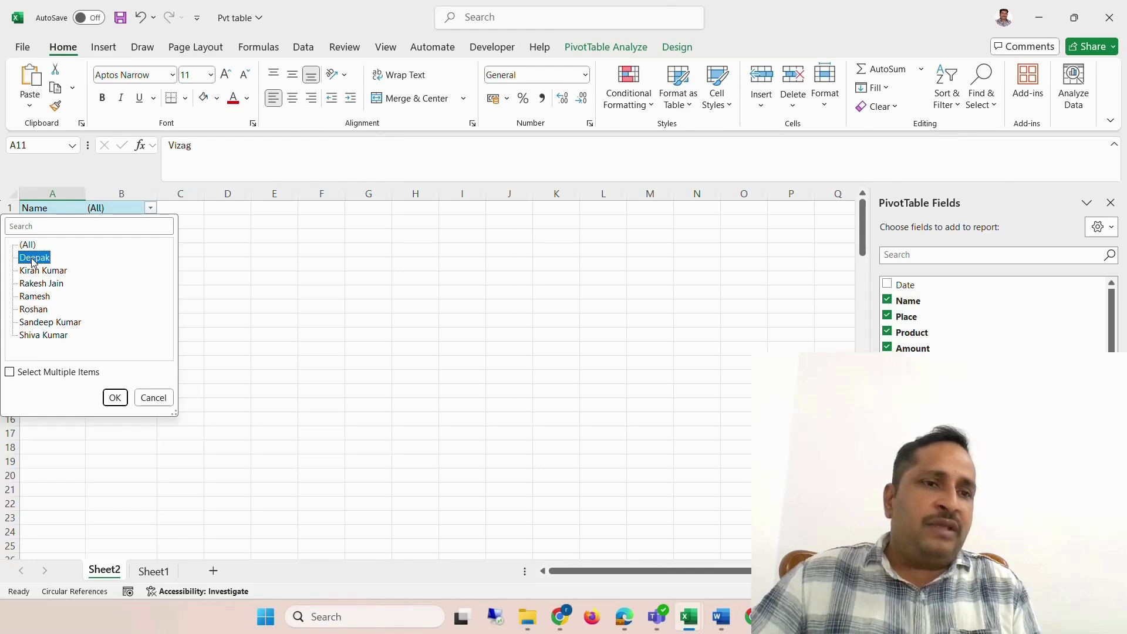
pyautogui.click(115, 398)
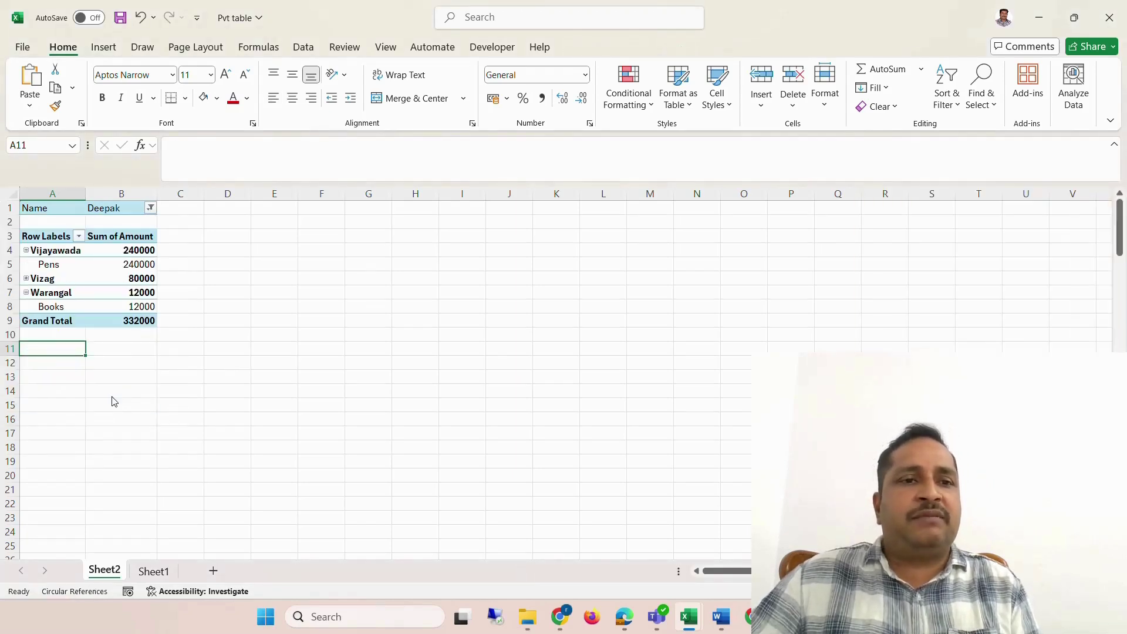
# - Change the PivotTable's Name report filter to the second listed person
pyautogui.click(150, 209)
pyautogui.click(151, 210)
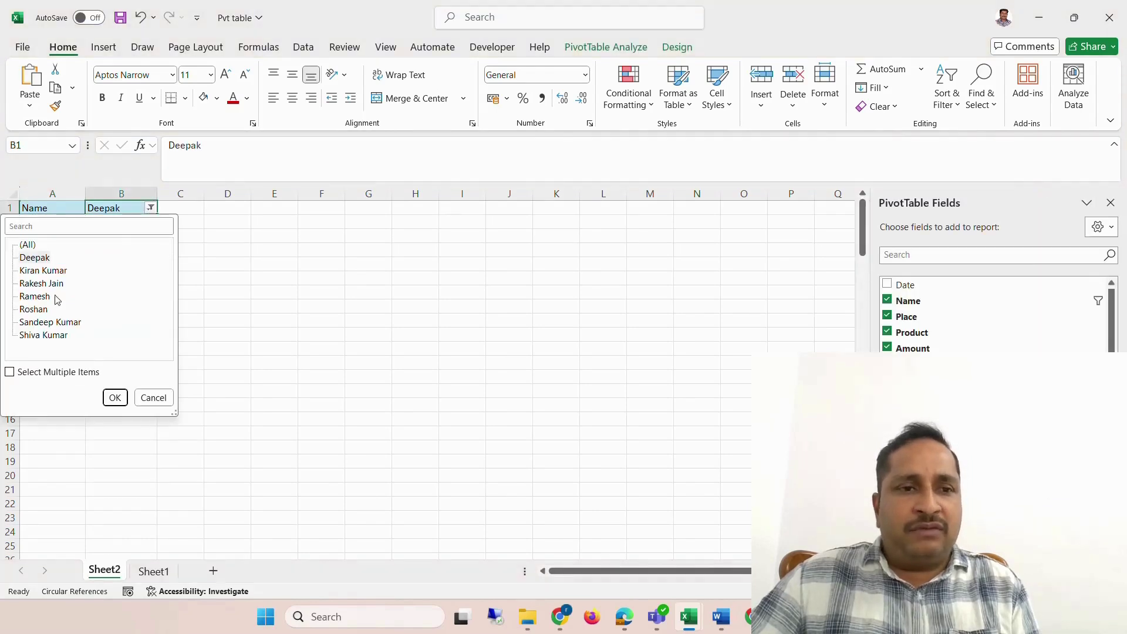
pyautogui.click(32, 259)
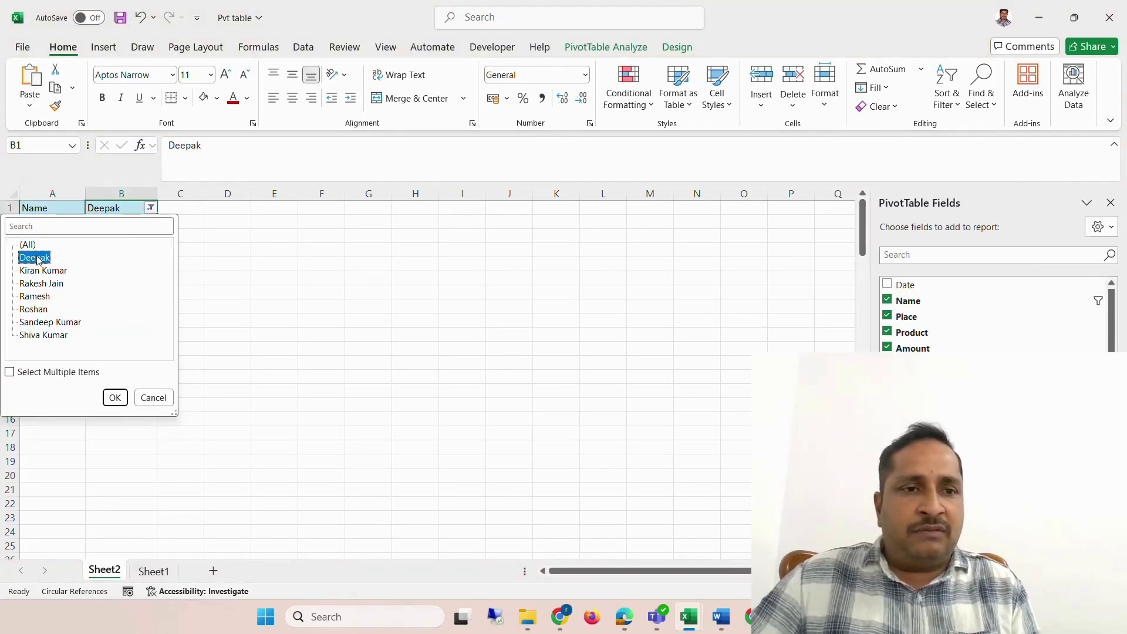
pyautogui.click(42, 272)
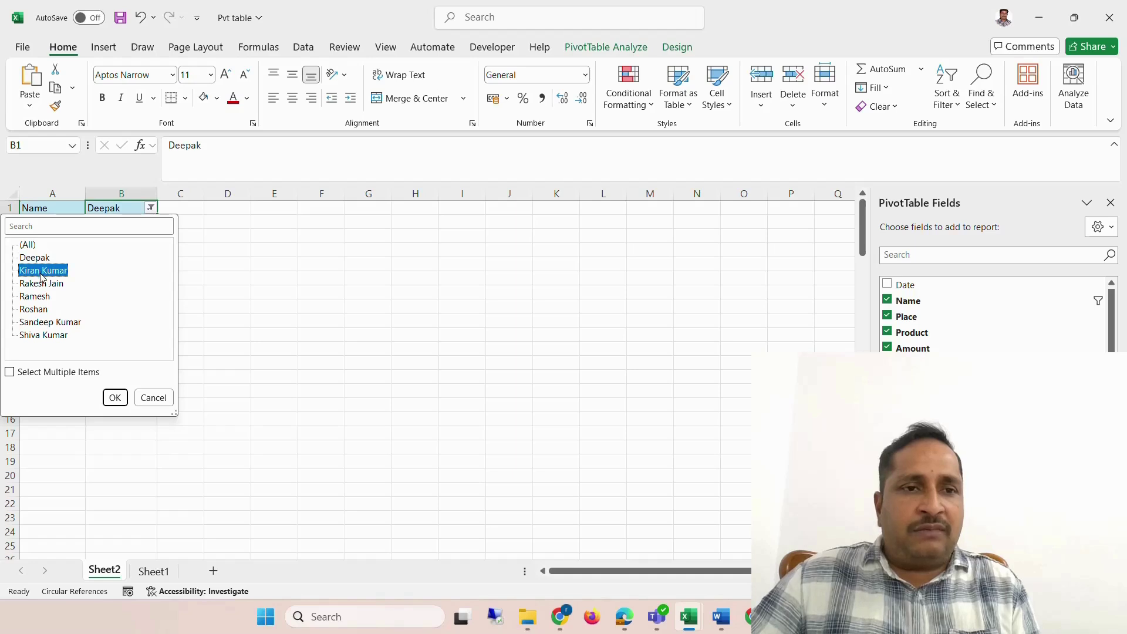
pyautogui.click(116, 398)
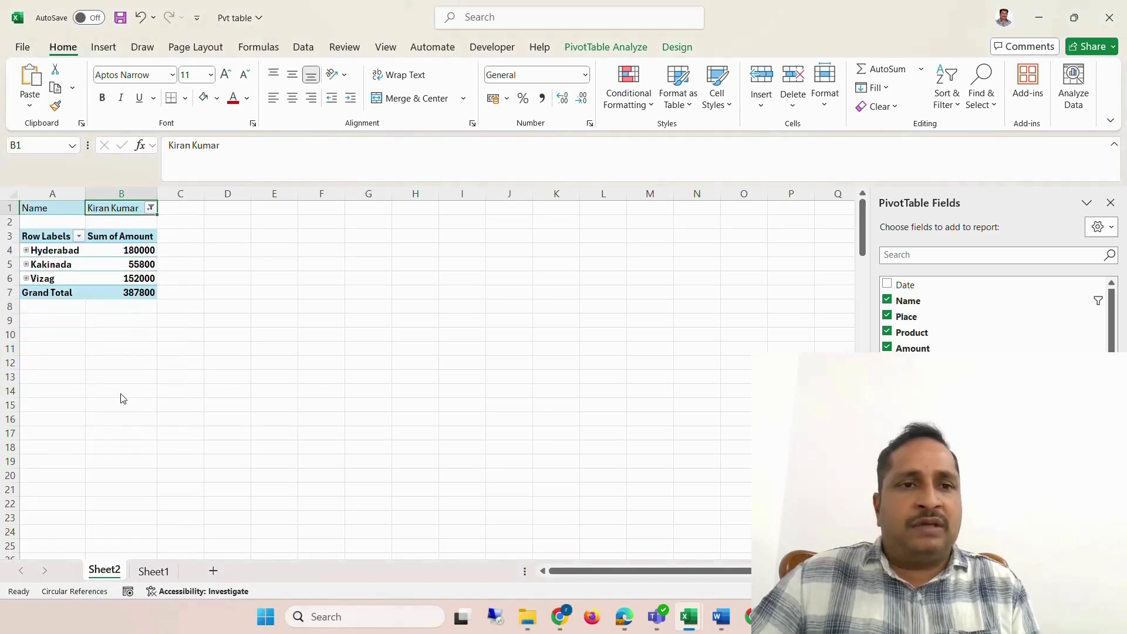
# - Switch the Name report filter to the fifth listed person and look at the option for selecting multiple items
pyautogui.click(152, 209)
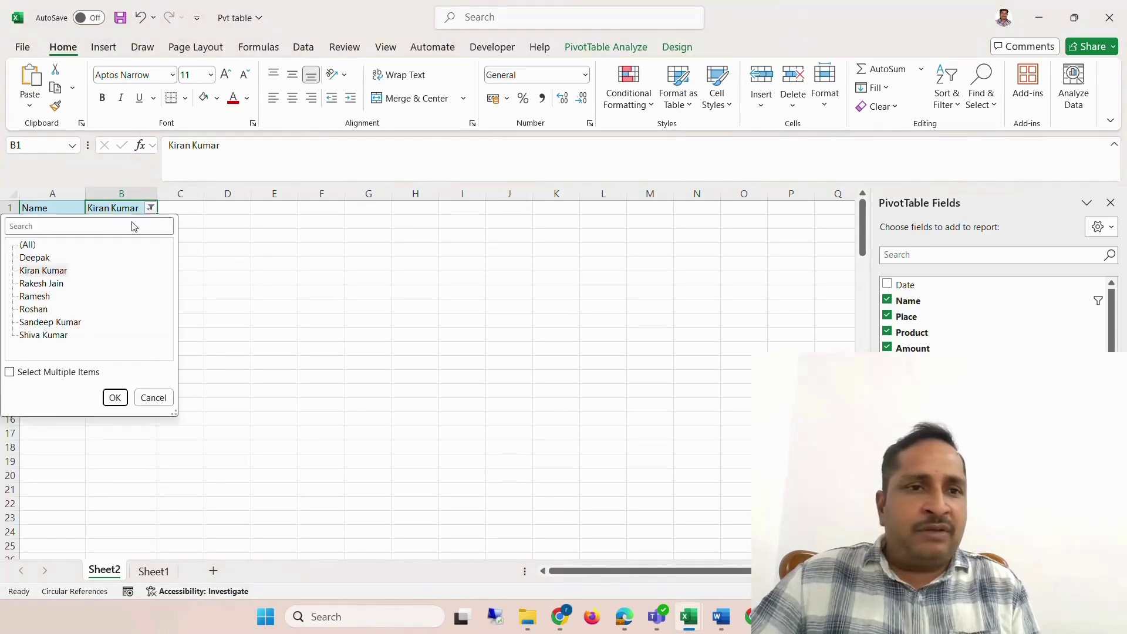
pyautogui.click(35, 310)
pyautogui.click(115, 398)
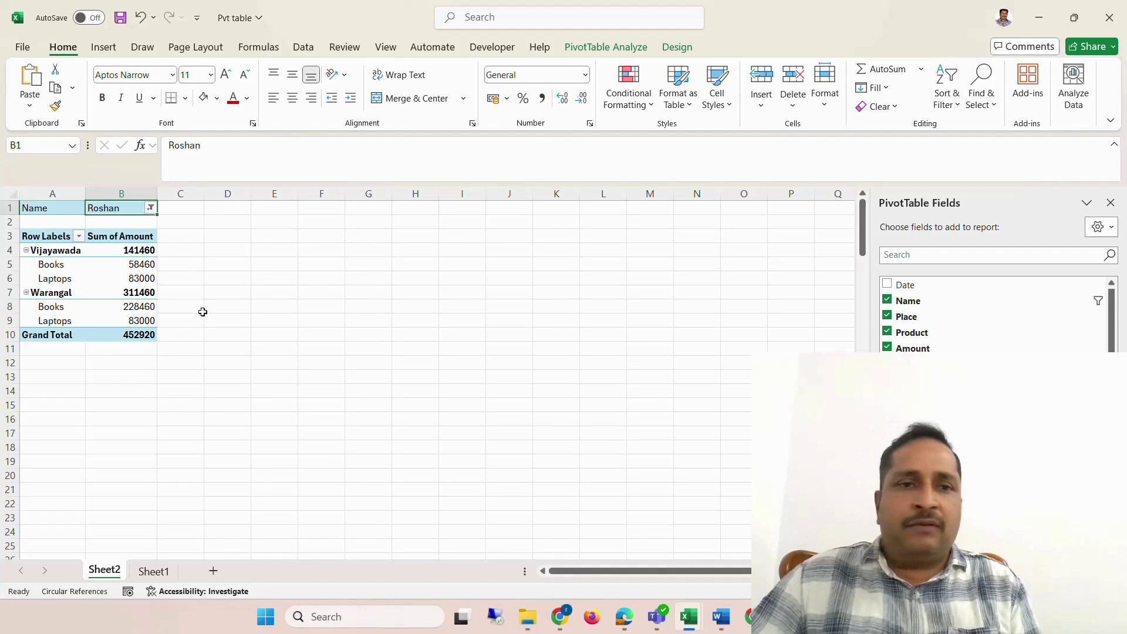
pyautogui.click(151, 208)
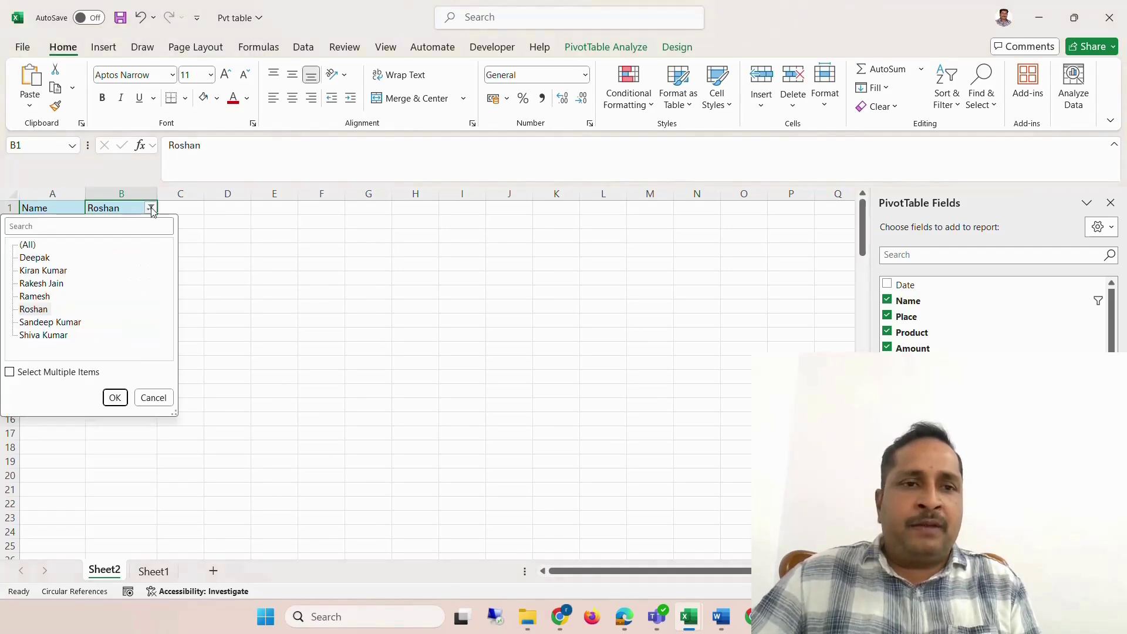
pyautogui.click(9, 372)
pyautogui.click(322, 332)
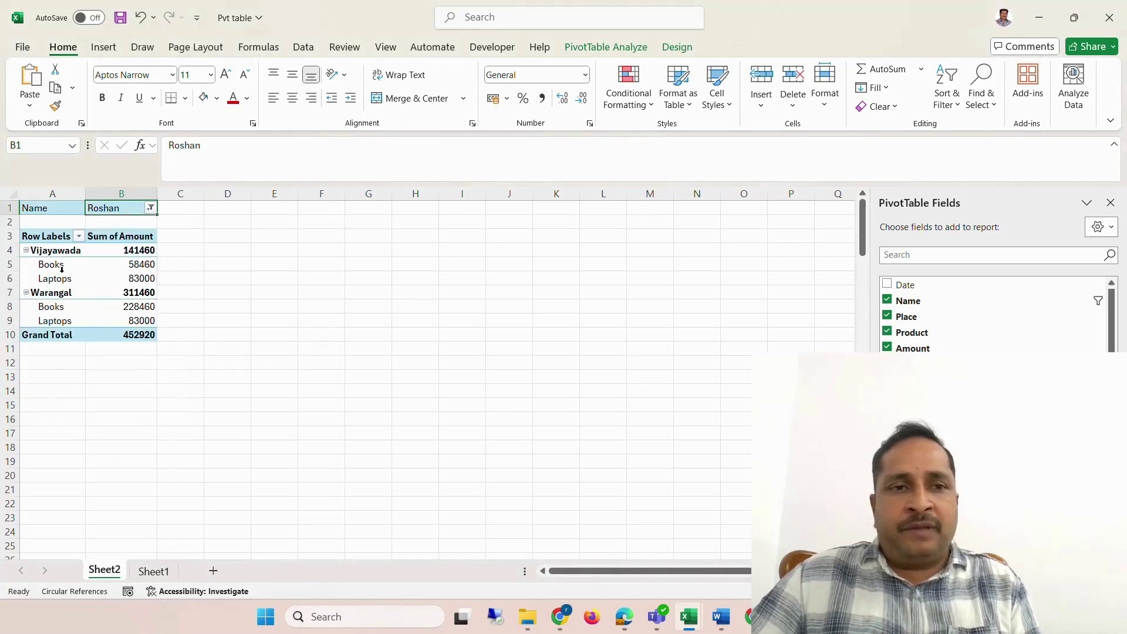
# - Remove Place and Product from the PivotTable and move Name from the report filter to the row fields
pyautogui.click(887, 316)
pyautogui.click(887, 332)
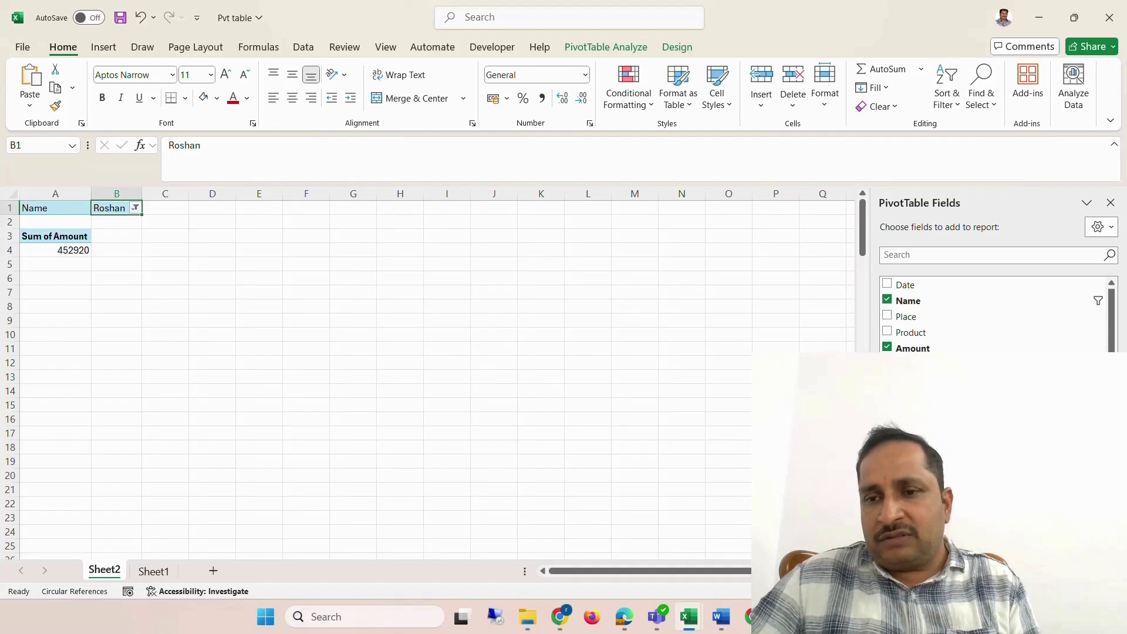
pyautogui.moveTo(933, 452); pyautogui.dragTo(934, 520)
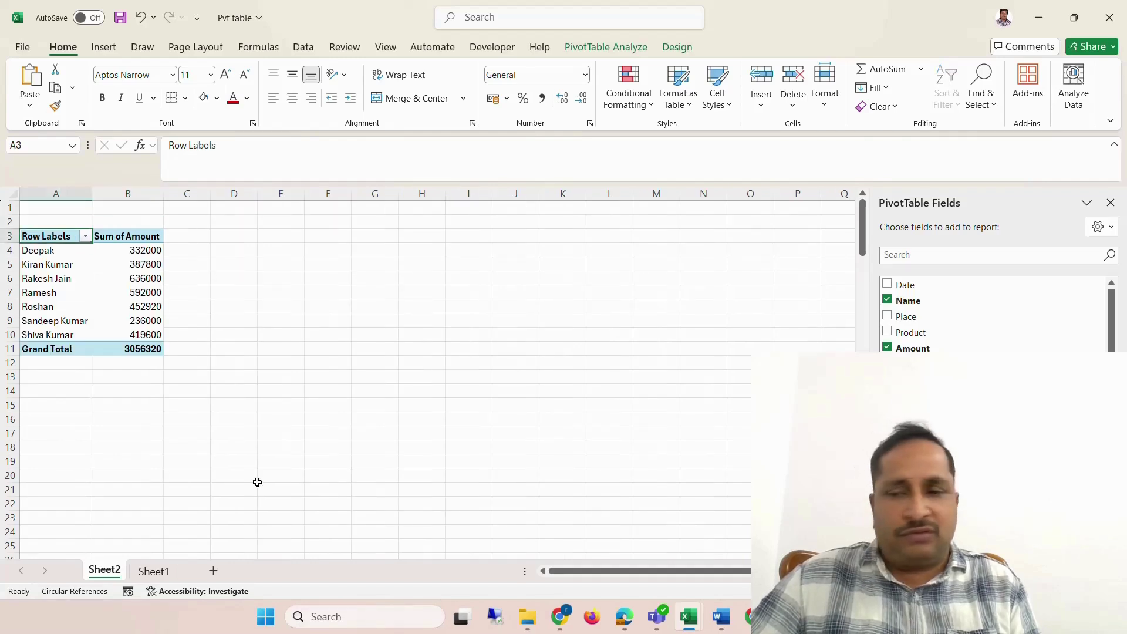
# - Show the Sum of Amount values for all names as % of Grand Total
pyautogui.click(134, 252)
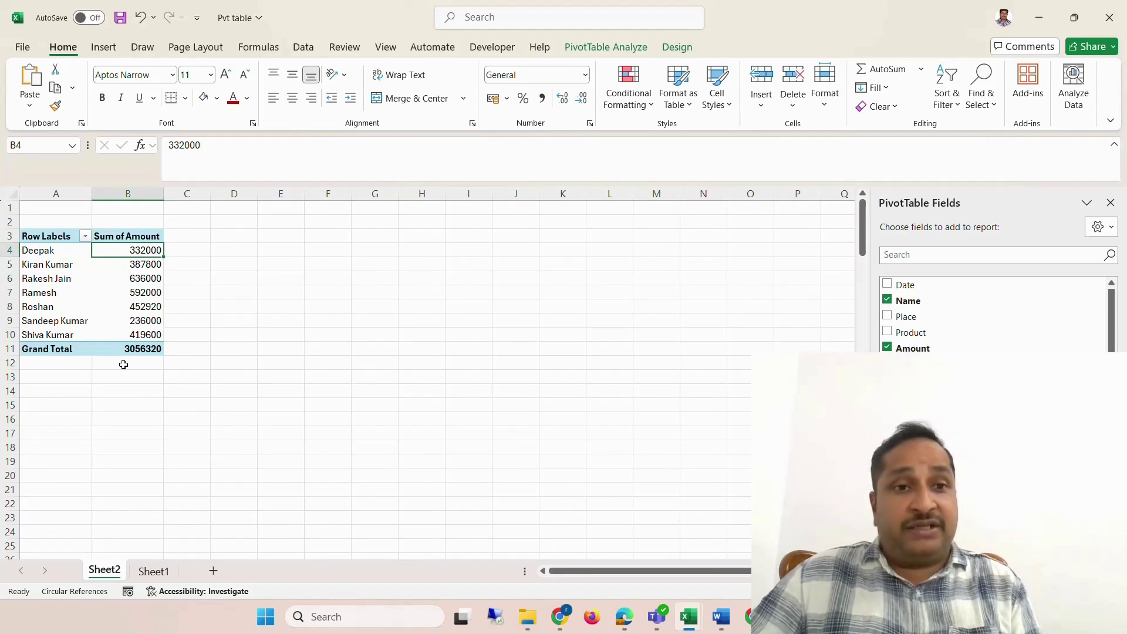
pyautogui.moveTo(146, 251); pyautogui.dragTo(147, 334)
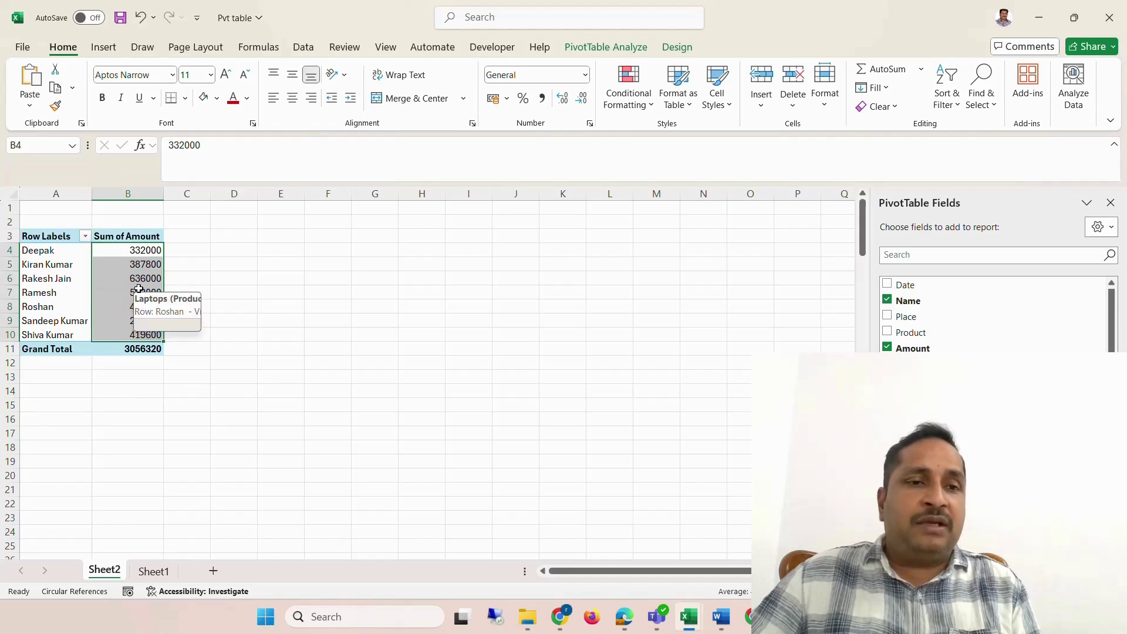
pyautogui.rightClick(142, 251)
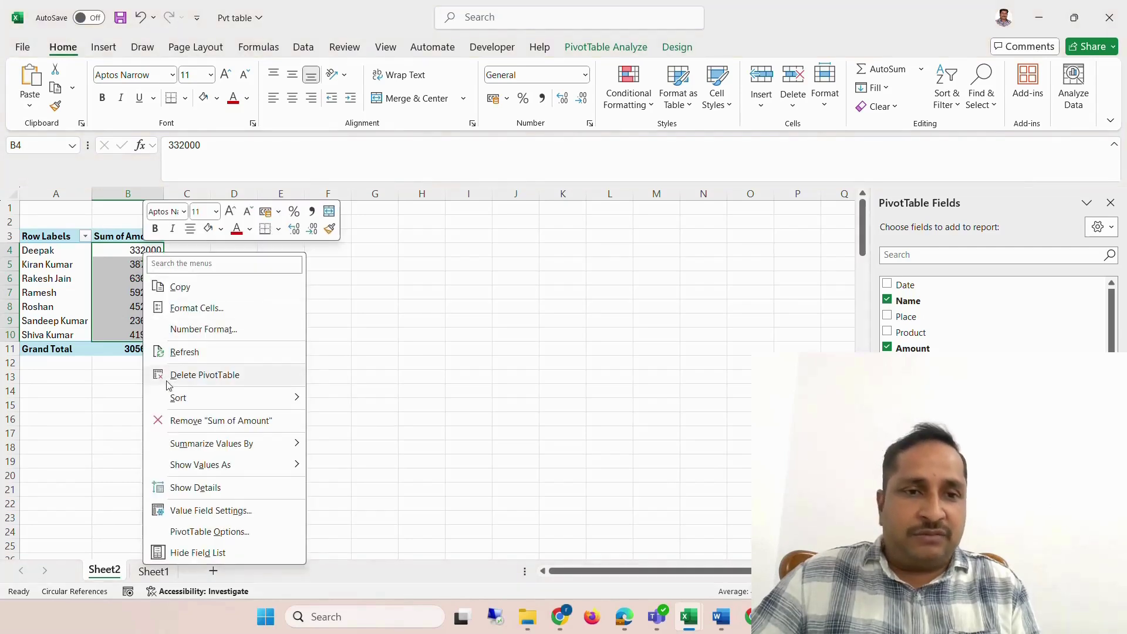
pyautogui.moveTo(178, 403)
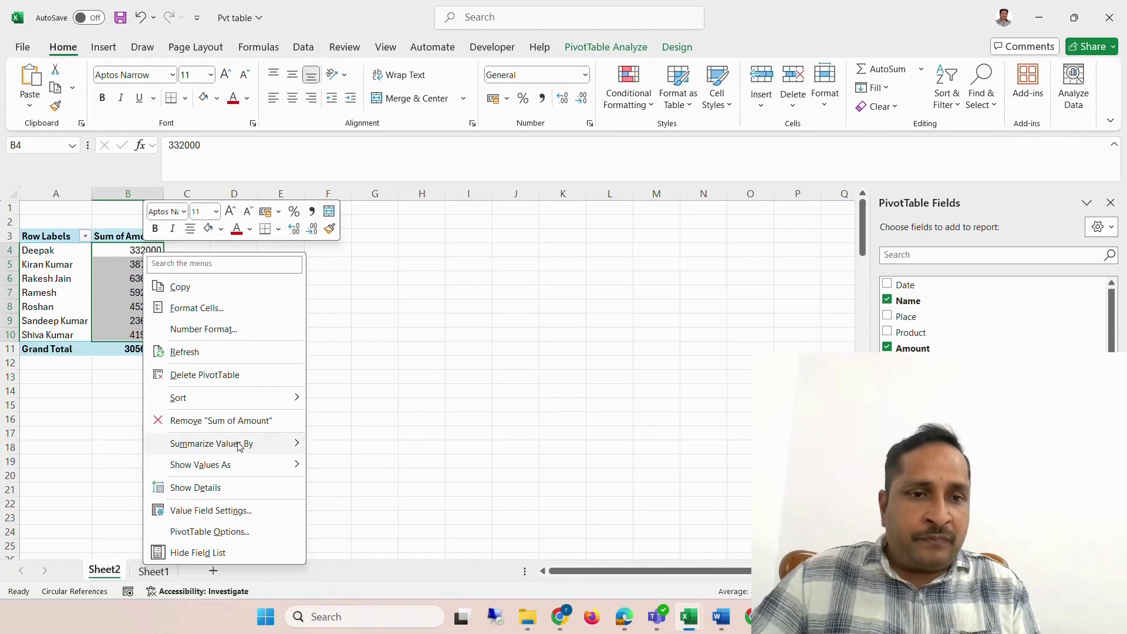
pyautogui.moveTo(239, 446)
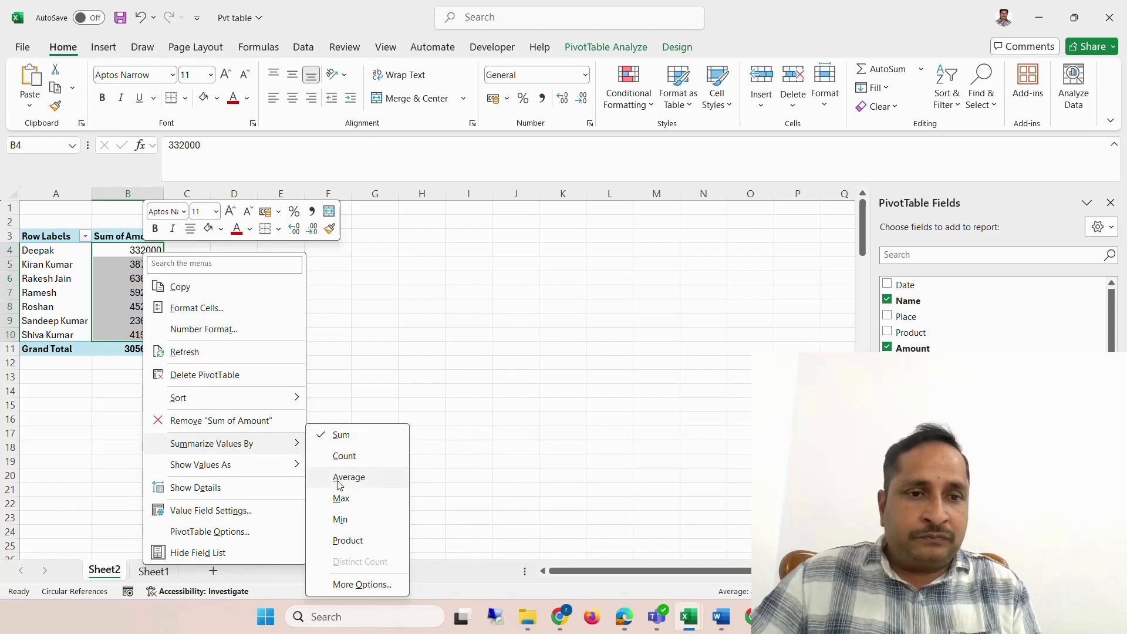
pyautogui.moveTo(226, 467)
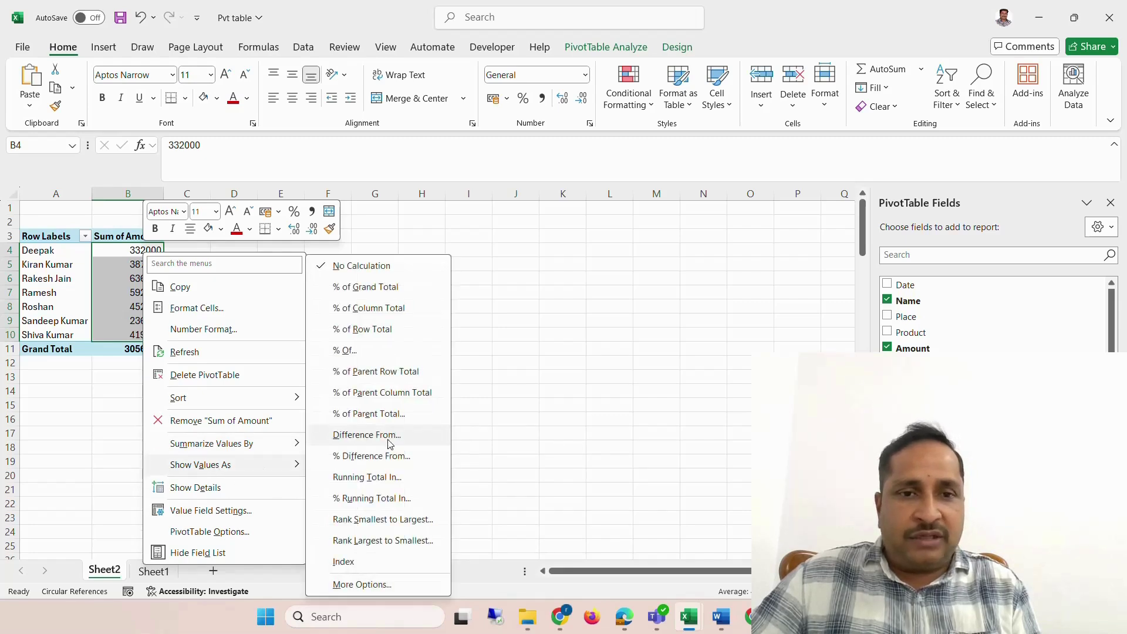
pyautogui.click(385, 287)
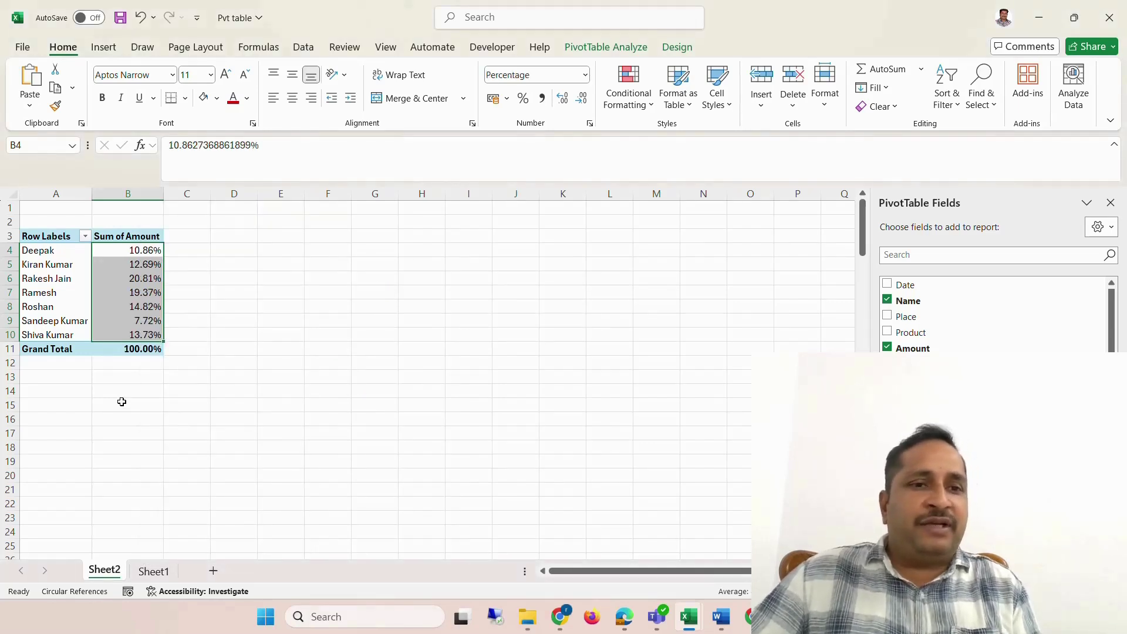
pyautogui.click(112, 350)
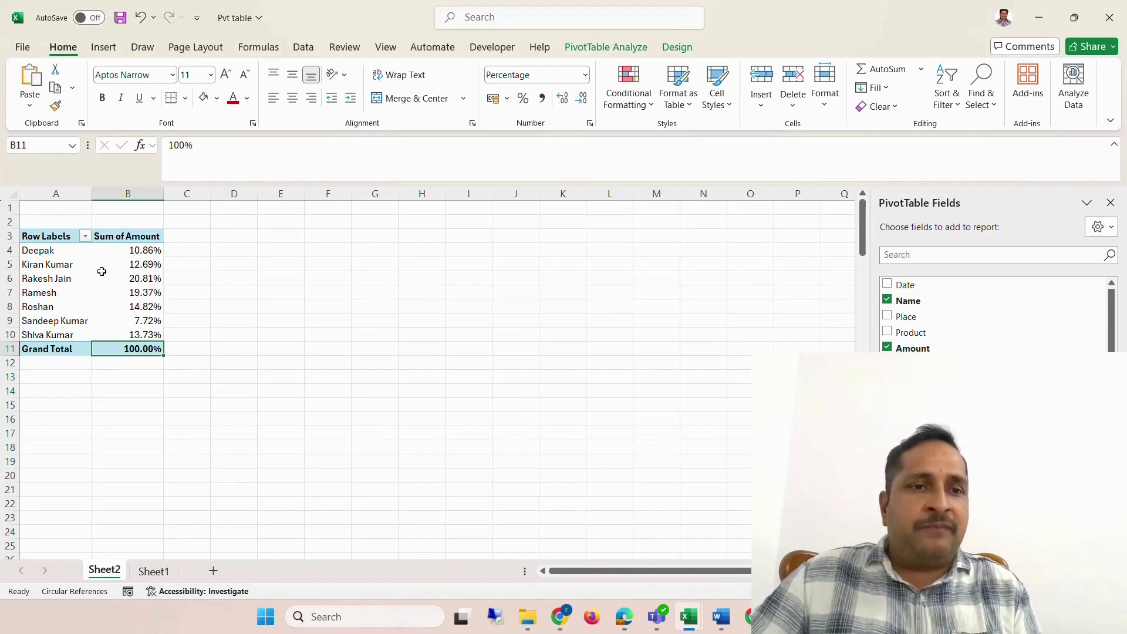
pyautogui.click(115, 248)
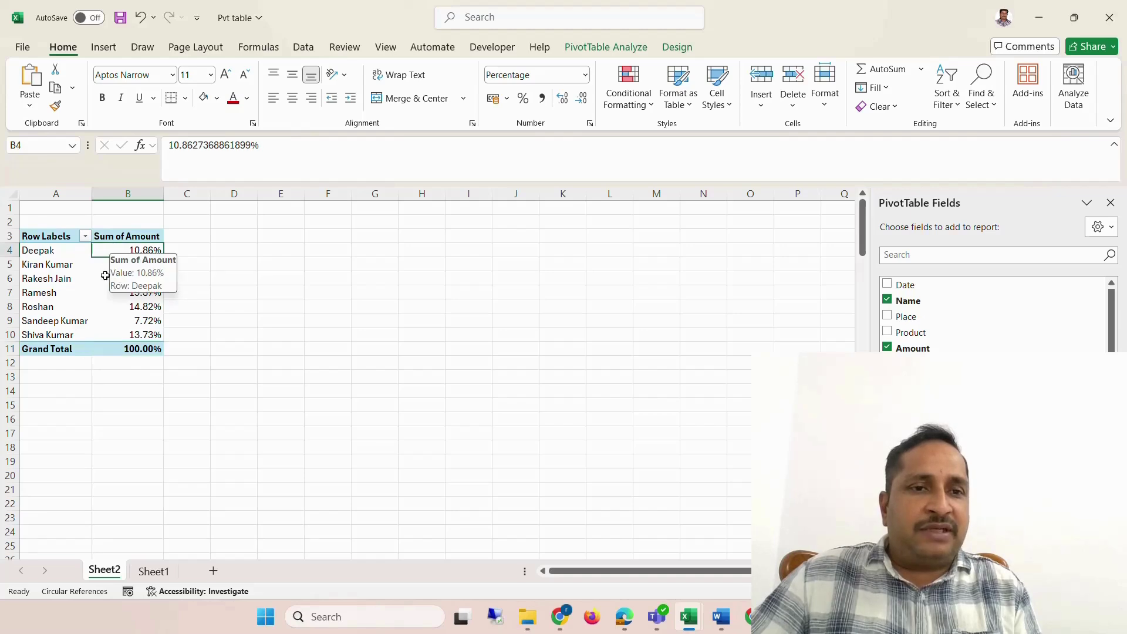
pyautogui.click(104, 276)
pyautogui.click(104, 332)
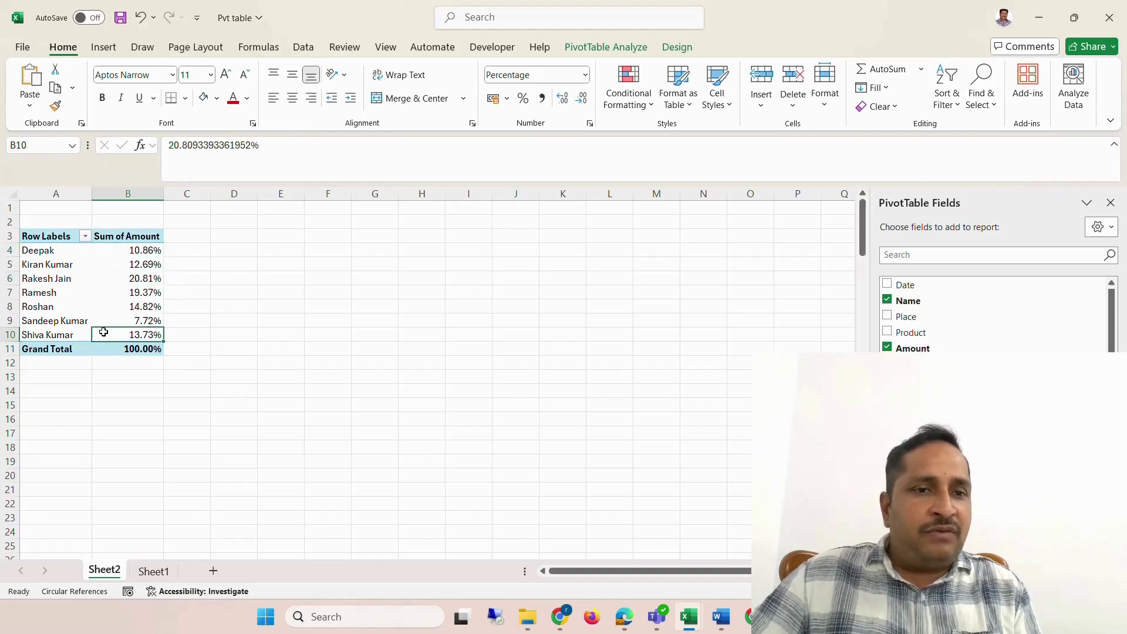
pyautogui.click(280, 350)
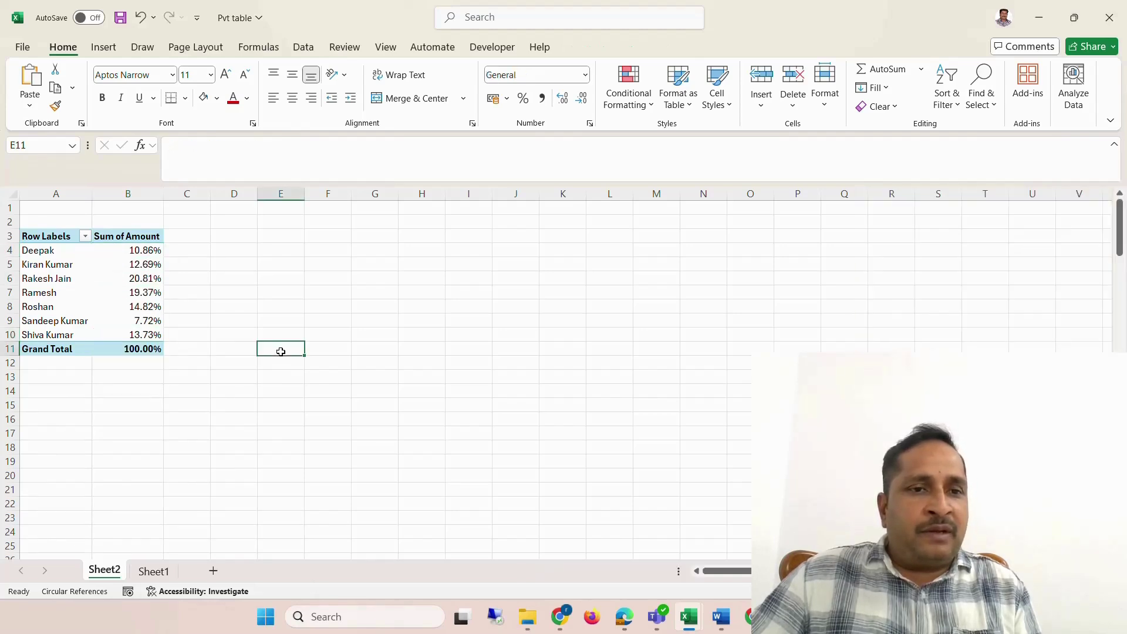
# - Apply the green-yellow-red color scale to the percentages in B4:B10, excluding the grand total
pyautogui.moveTo(127, 253); pyautogui.dragTo(127, 333)
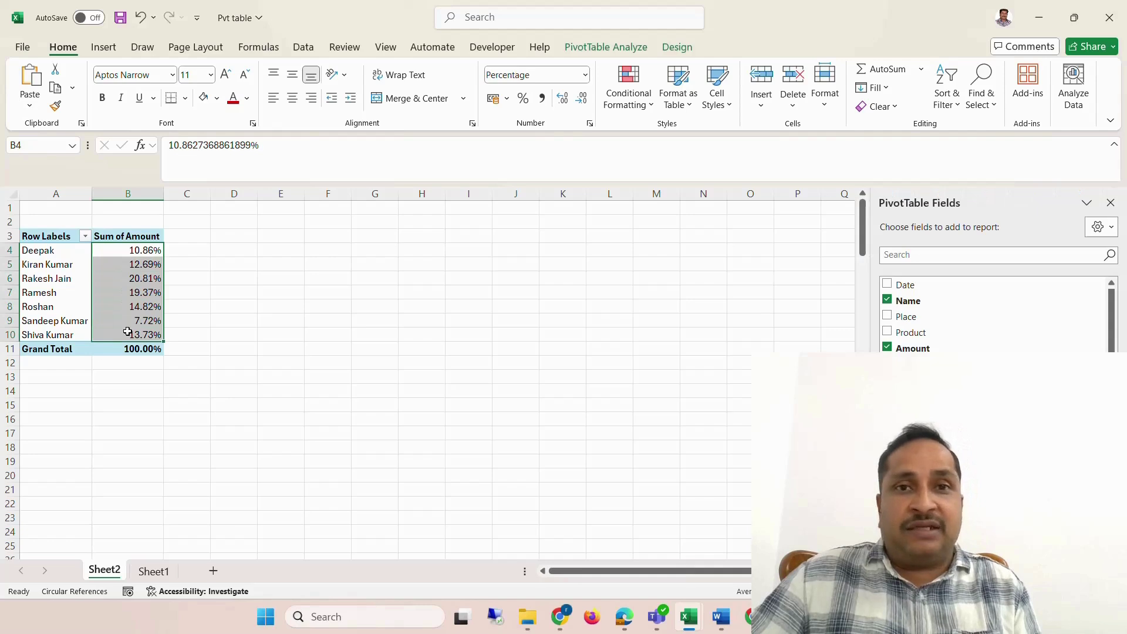
pyautogui.click(626, 106)
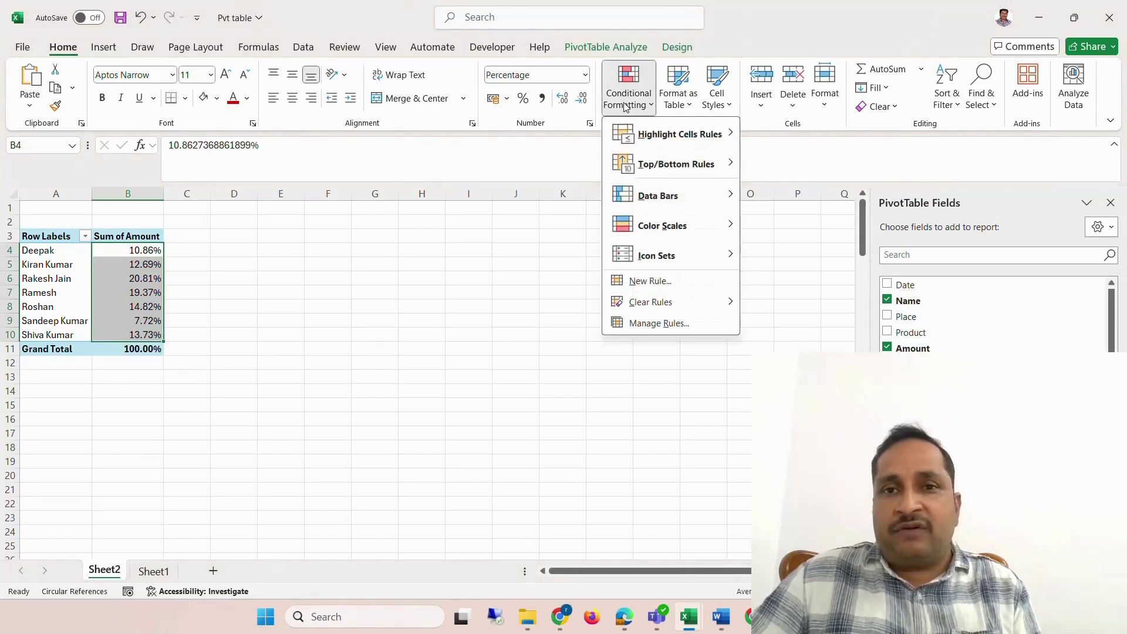
pyautogui.moveTo(667, 144)
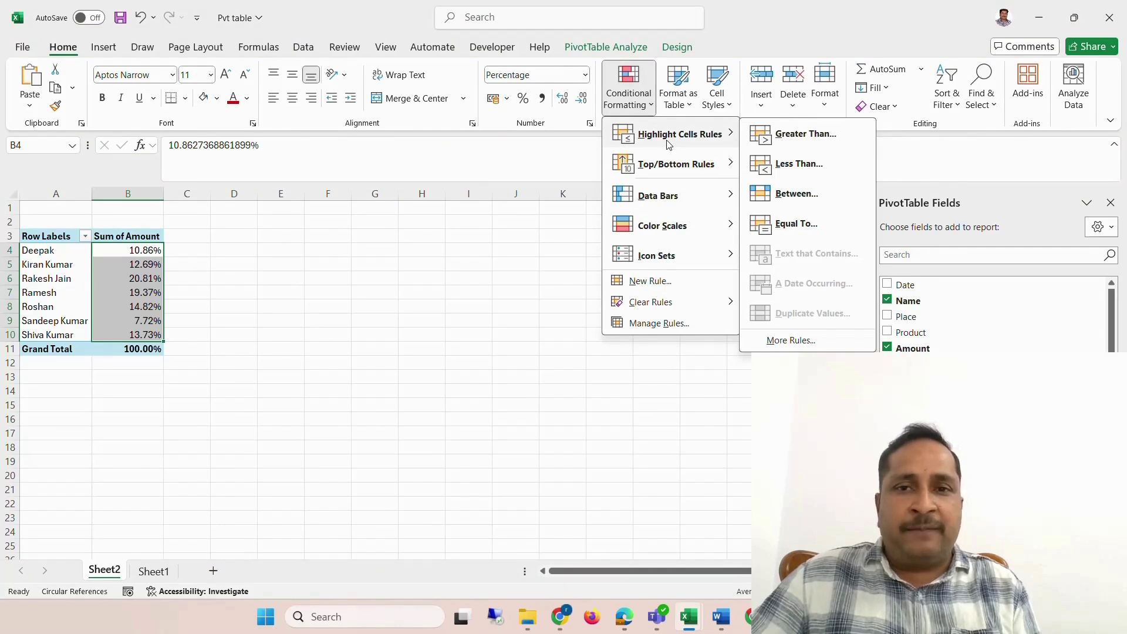
pyautogui.moveTo(681, 233)
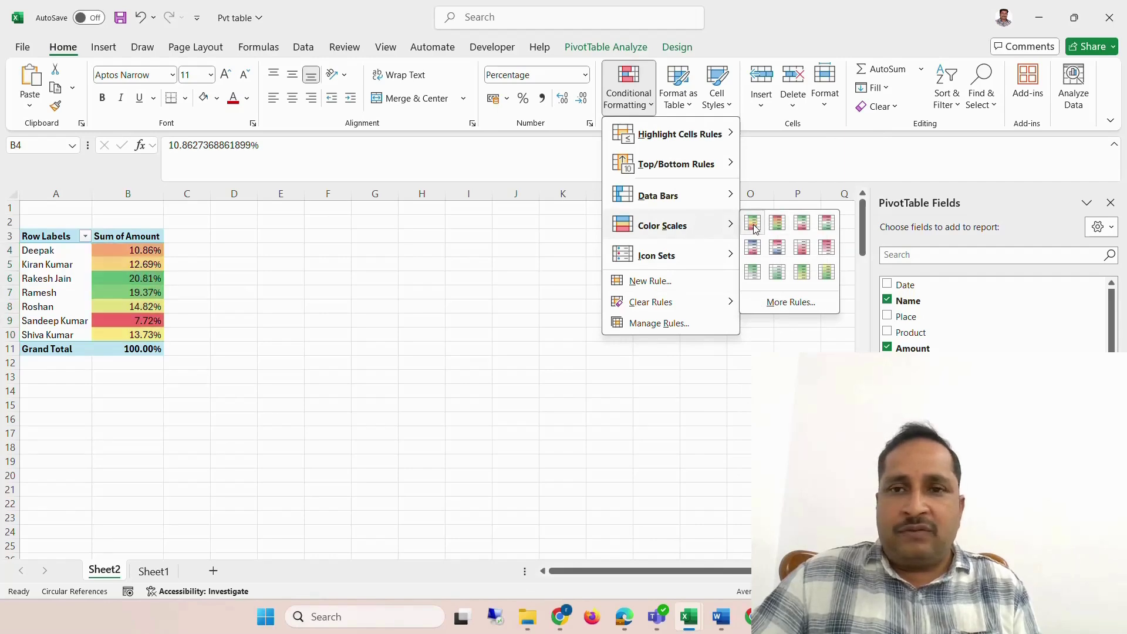
pyautogui.click(754, 224)
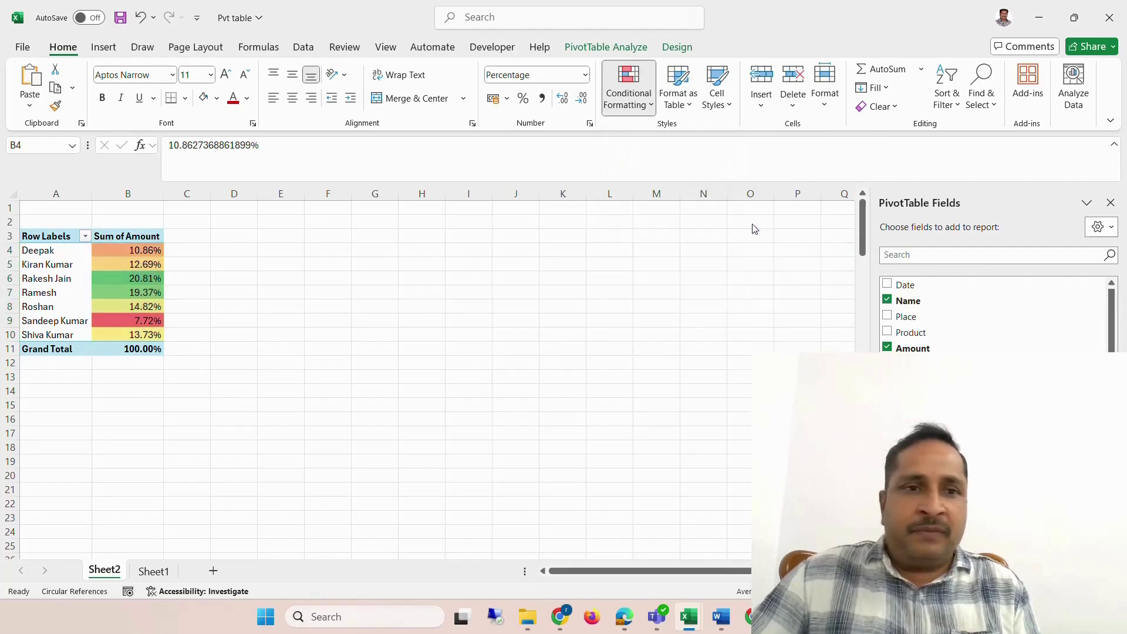
pyautogui.click(249, 338)
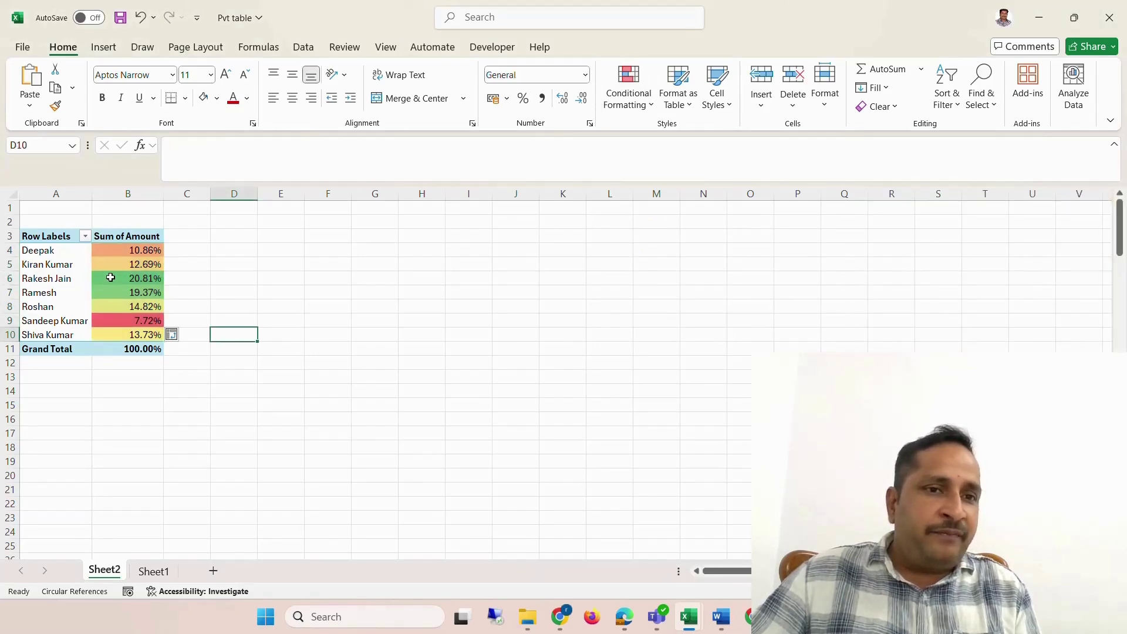
pyautogui.click(111, 277)
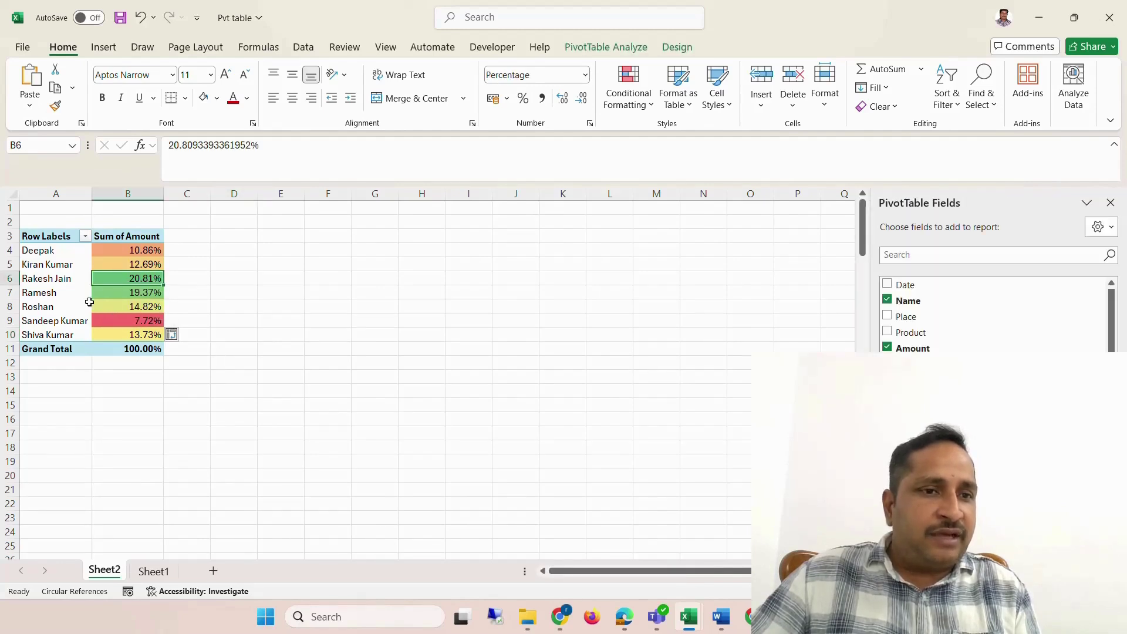
pyautogui.click(105, 290)
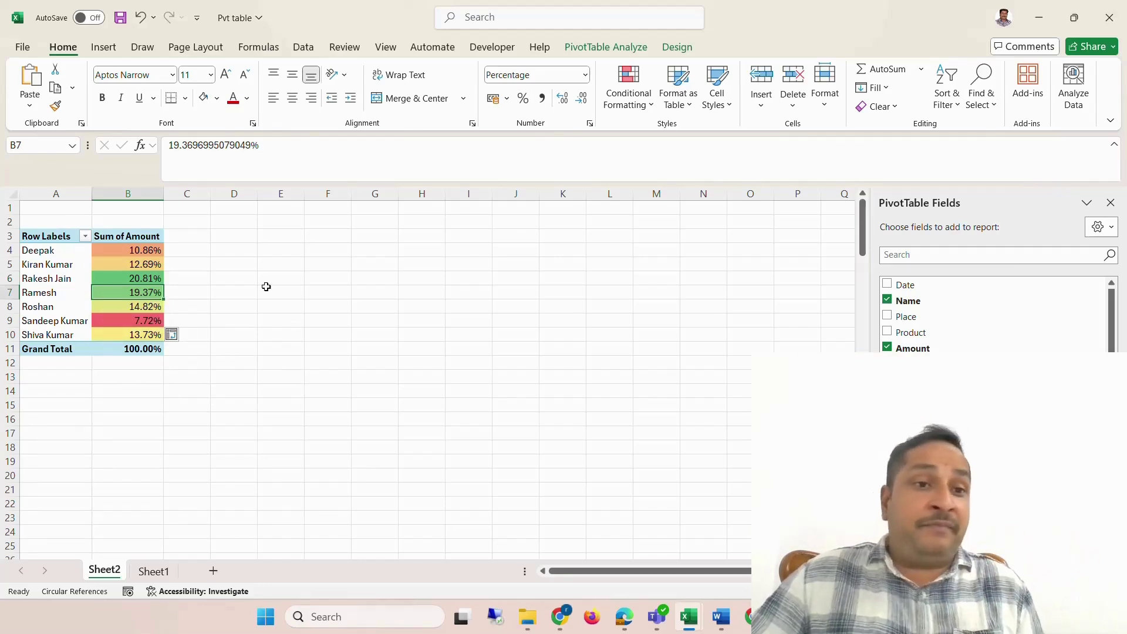
pyautogui.click(642, 91)
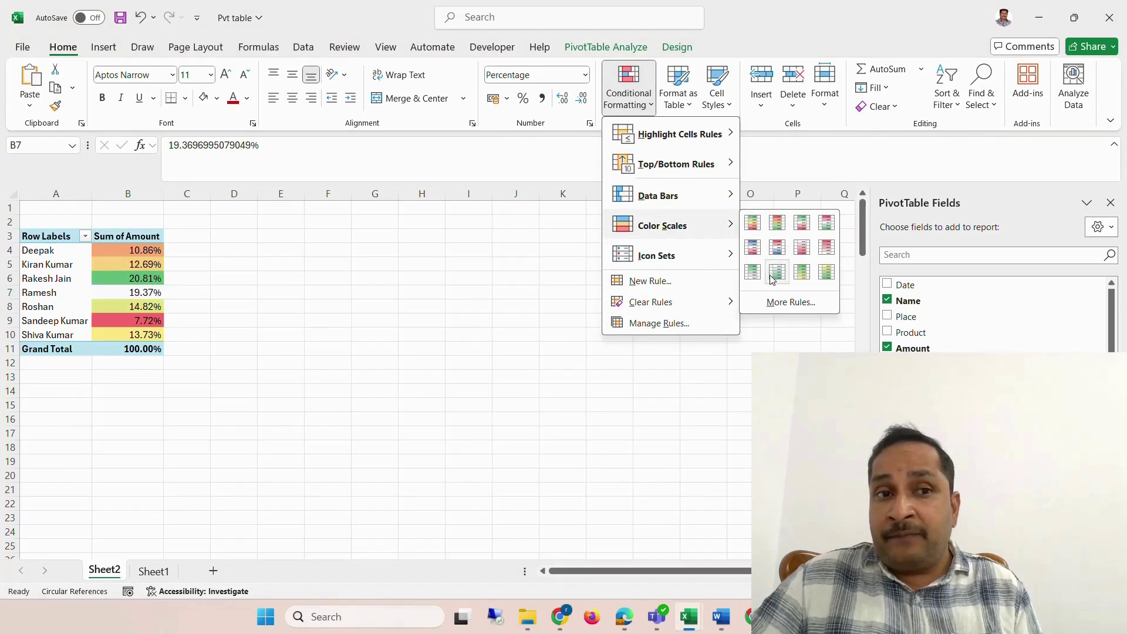
pyautogui.click(384, 293)
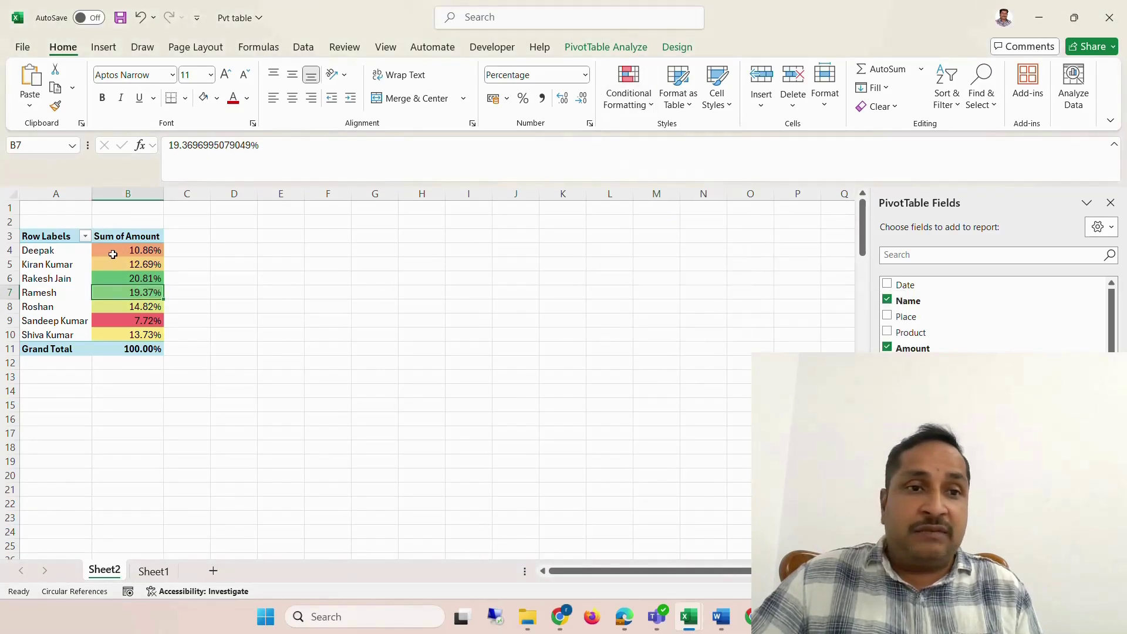
# - Preview the data bar and color scale options on B4:B10 and look at the New Formatting Rule settings without applying a rule
pyautogui.moveTo(114, 251); pyautogui.dragTo(116, 336)
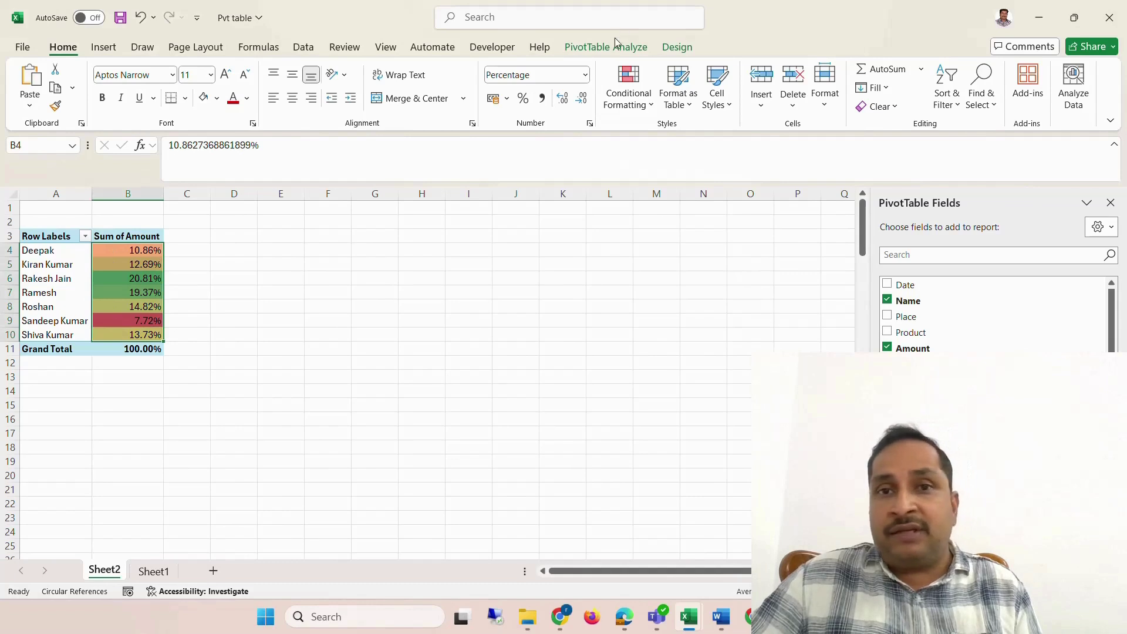
pyautogui.click(628, 91)
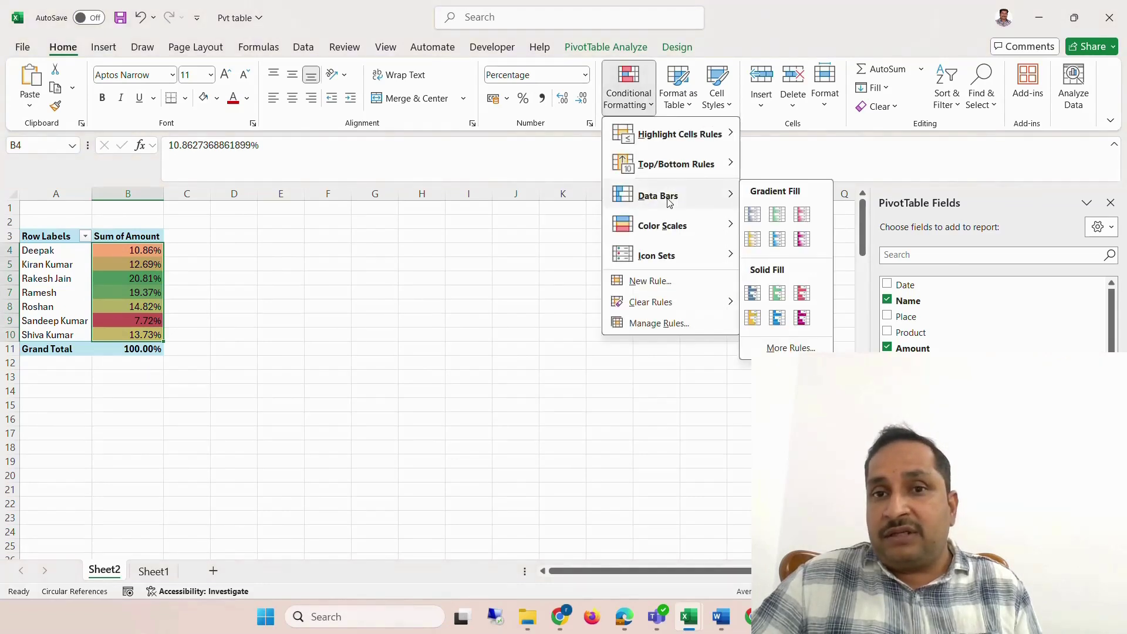
pyautogui.moveTo(677, 198)
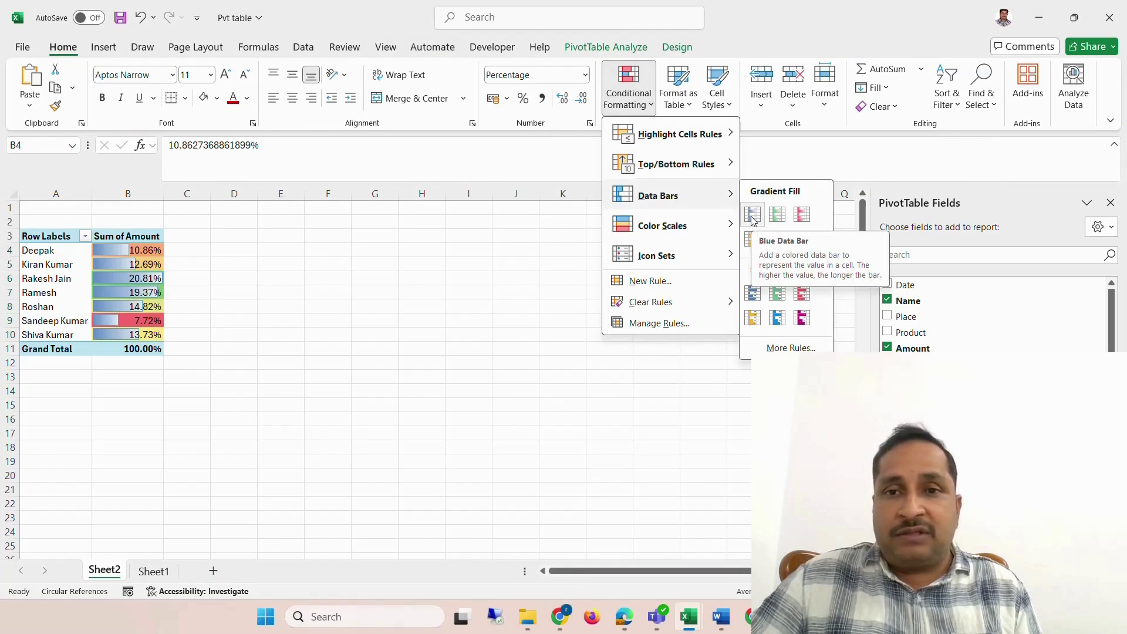
pyautogui.moveTo(659, 228)
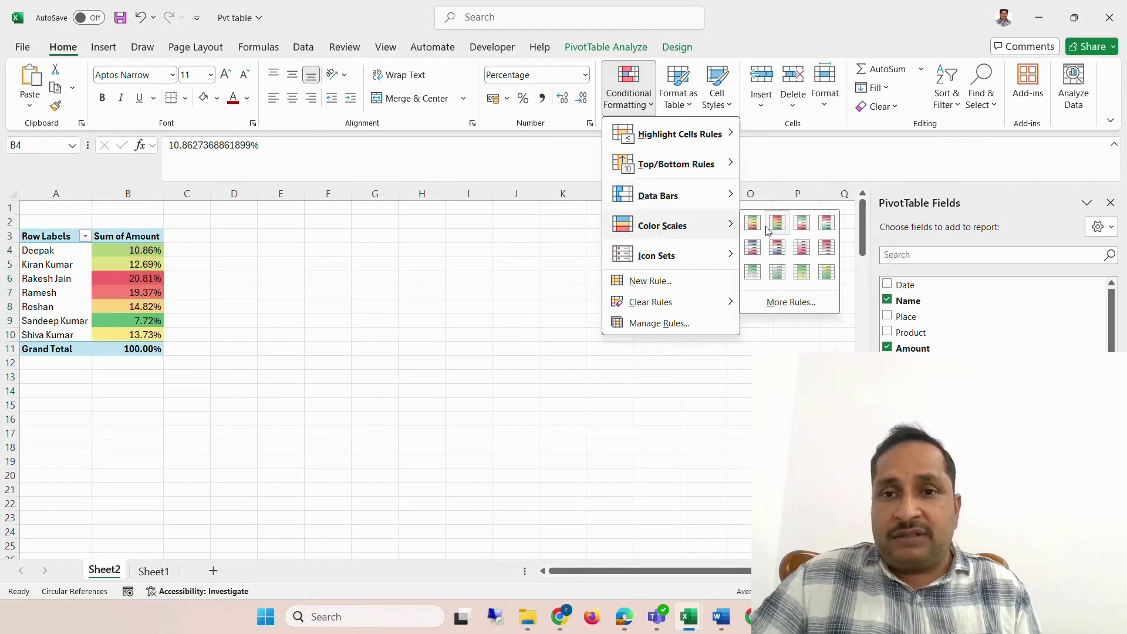
pyautogui.click(798, 307)
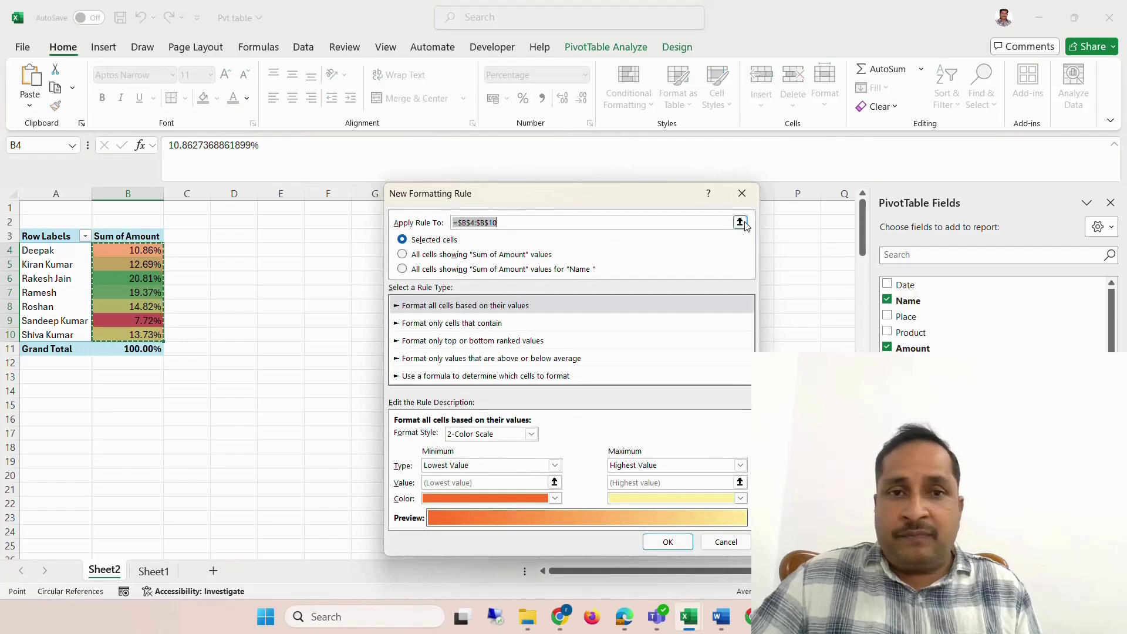
pyautogui.click(742, 193)
pyautogui.click(343, 291)
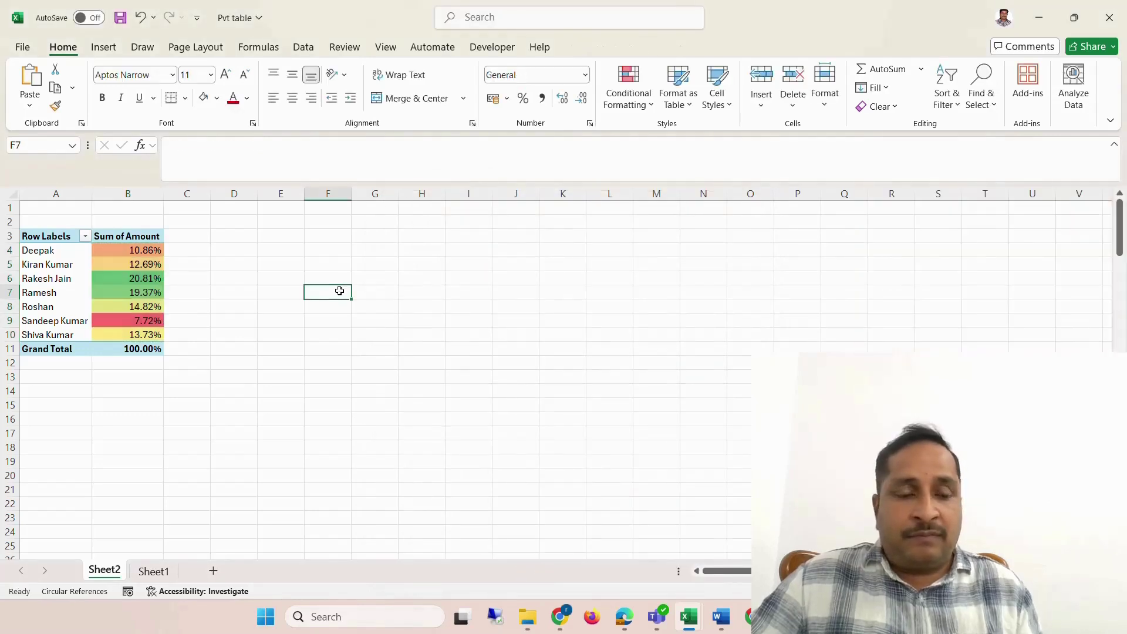
# - Undo the color scale and the % of Grand Total display on the Sum of Amount values
pyautogui.hotkey('ctrl', 'z')
pyautogui.hotkey('ctrl', 'z')
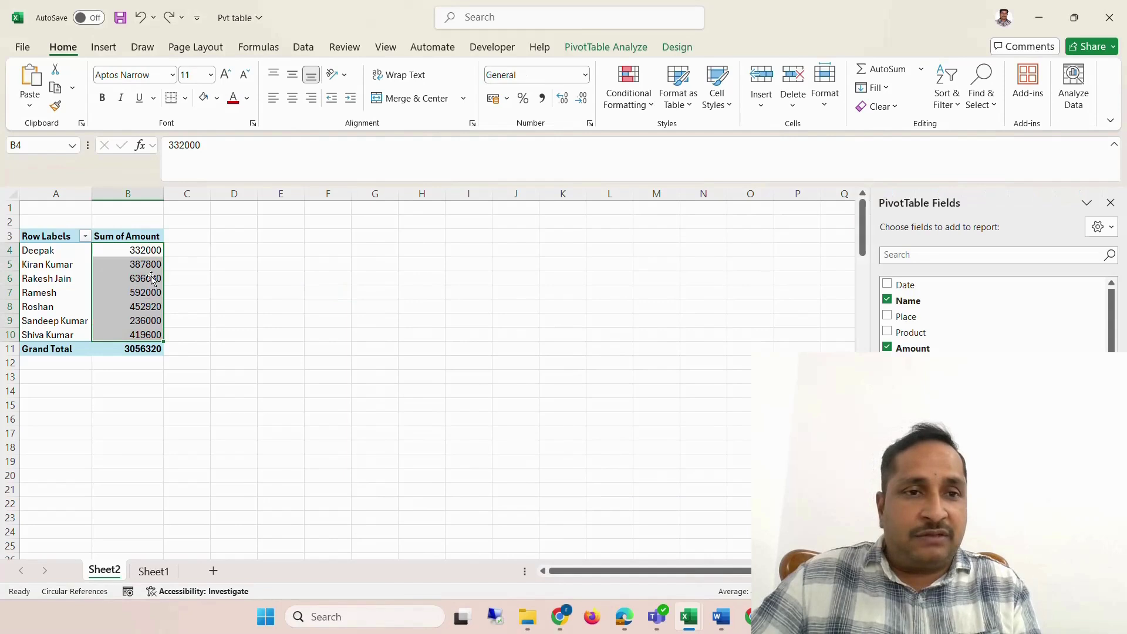
# - Try orange gradient data bars on the Sum of Amount values in B4:B10, preview color scales over them, and undo the formatting
pyautogui.click(632, 97)
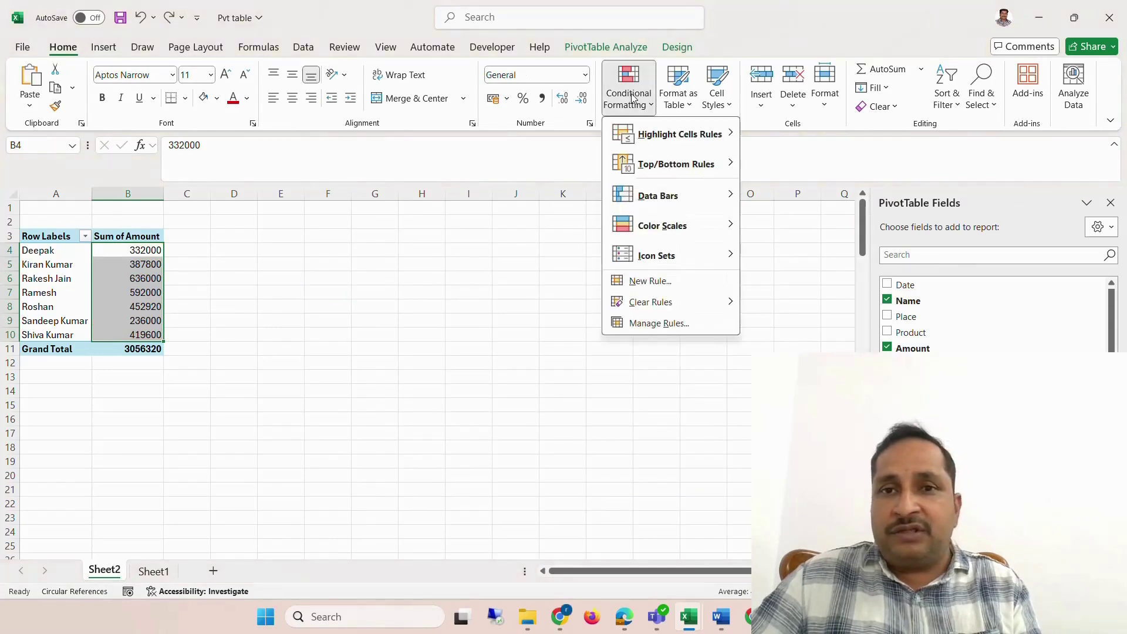
pyautogui.moveTo(741, 203)
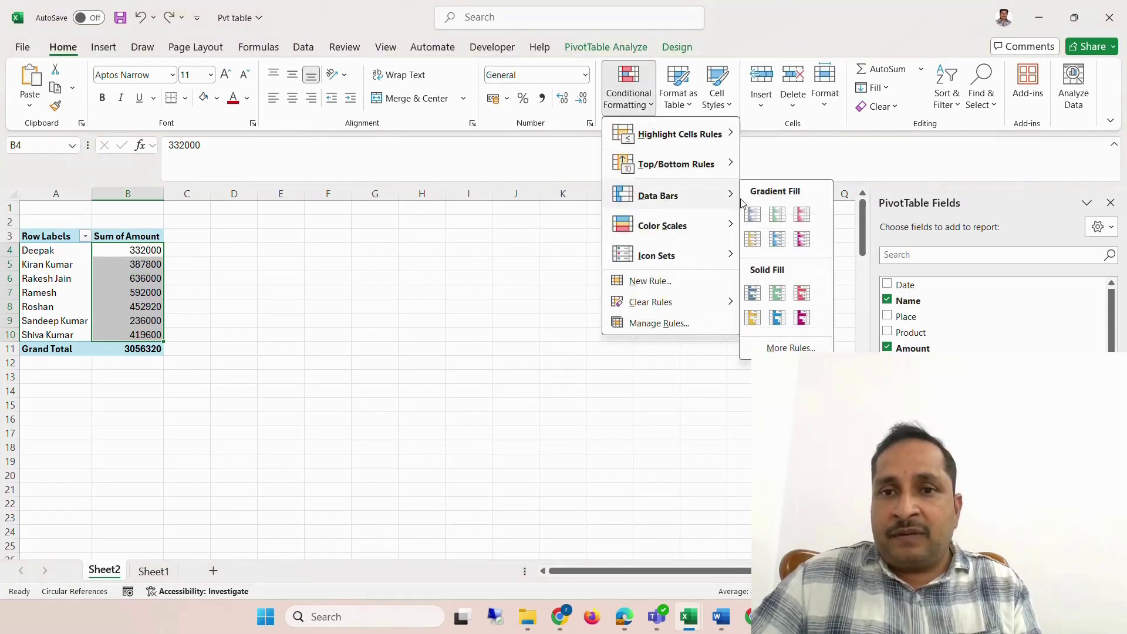
pyautogui.click(752, 241)
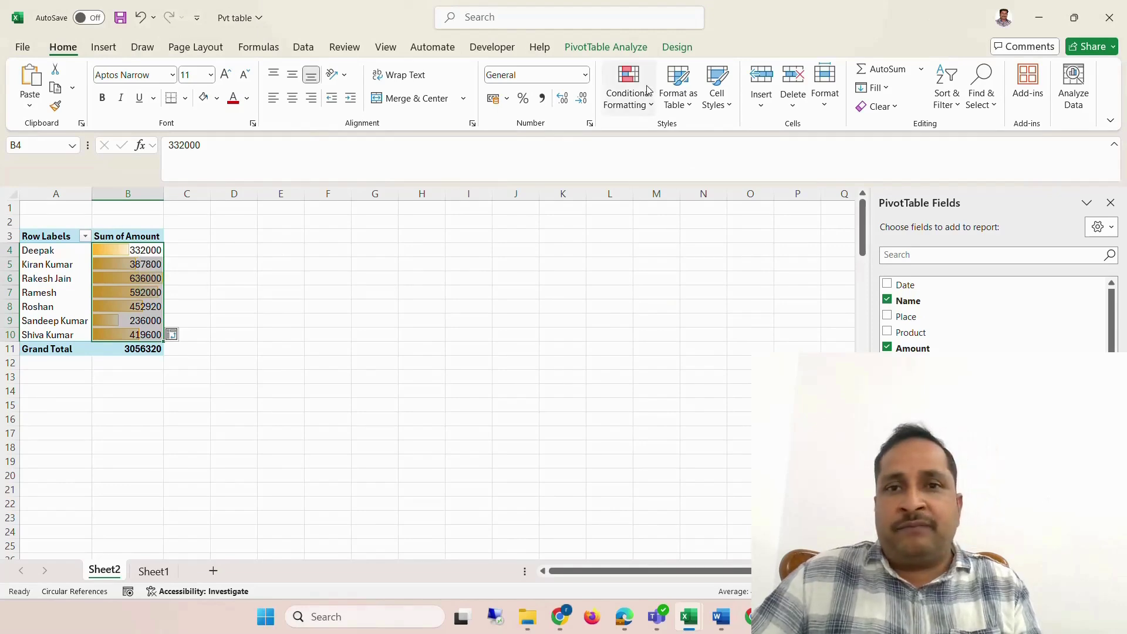
pyautogui.click(628, 88)
pyautogui.moveTo(661, 224)
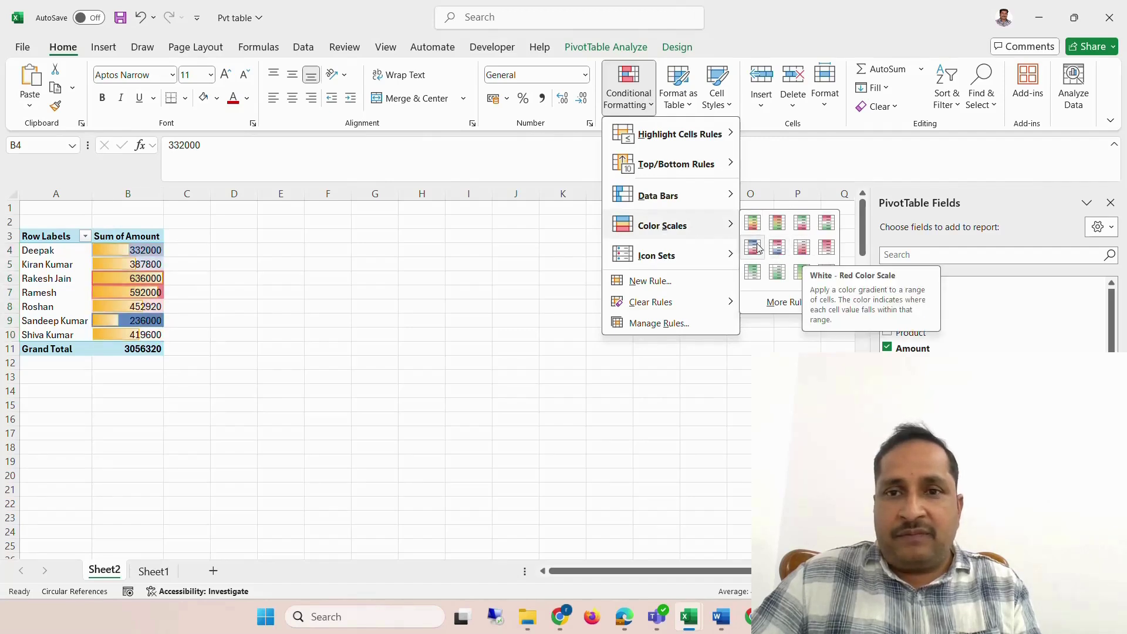
pyautogui.click(802, 249)
pyautogui.press('Escape')
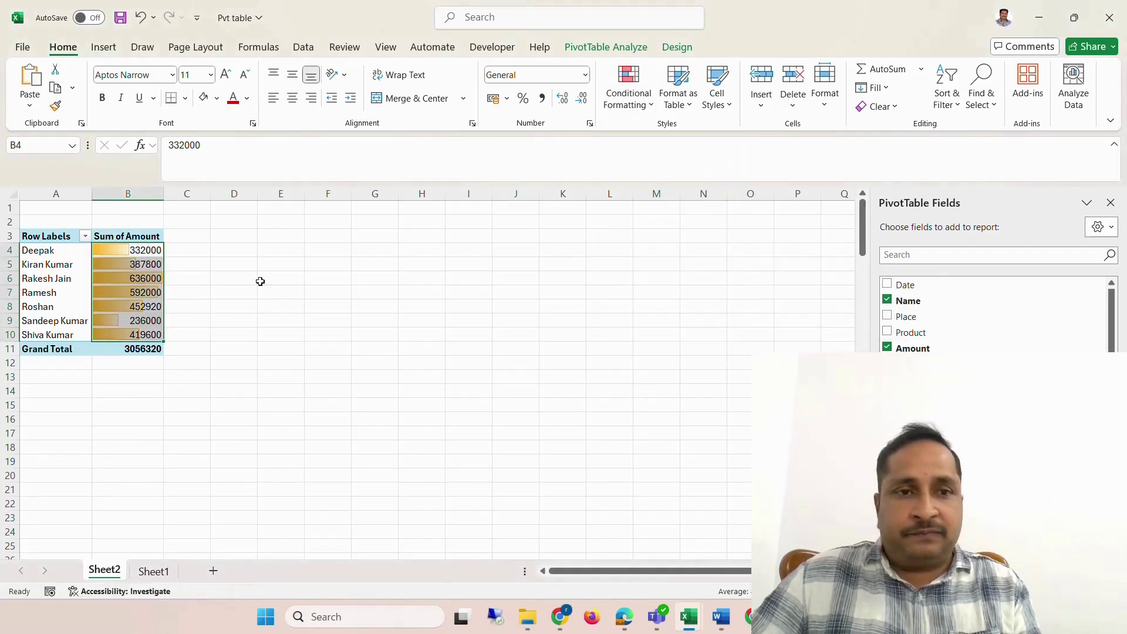
pyautogui.hotkey('ctrl', 'z')
# - Apply the blue-white-red color scale to the Sum of Amount values in B4:B10, leaving out the grand total
pyautogui.click(646, 104)
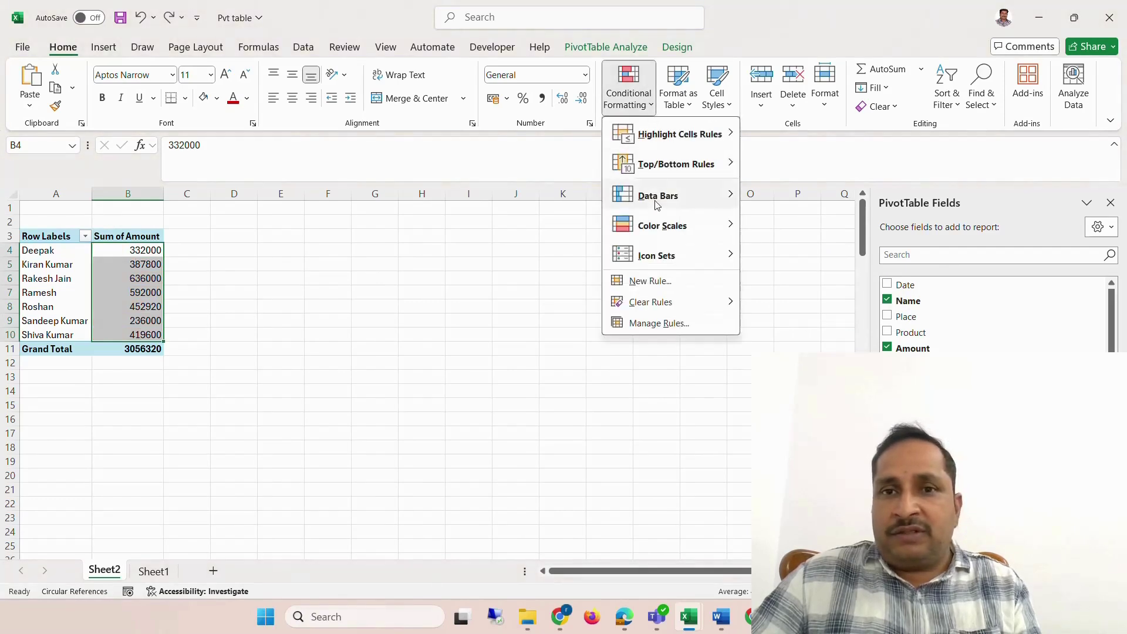
pyautogui.moveTo(662, 225)
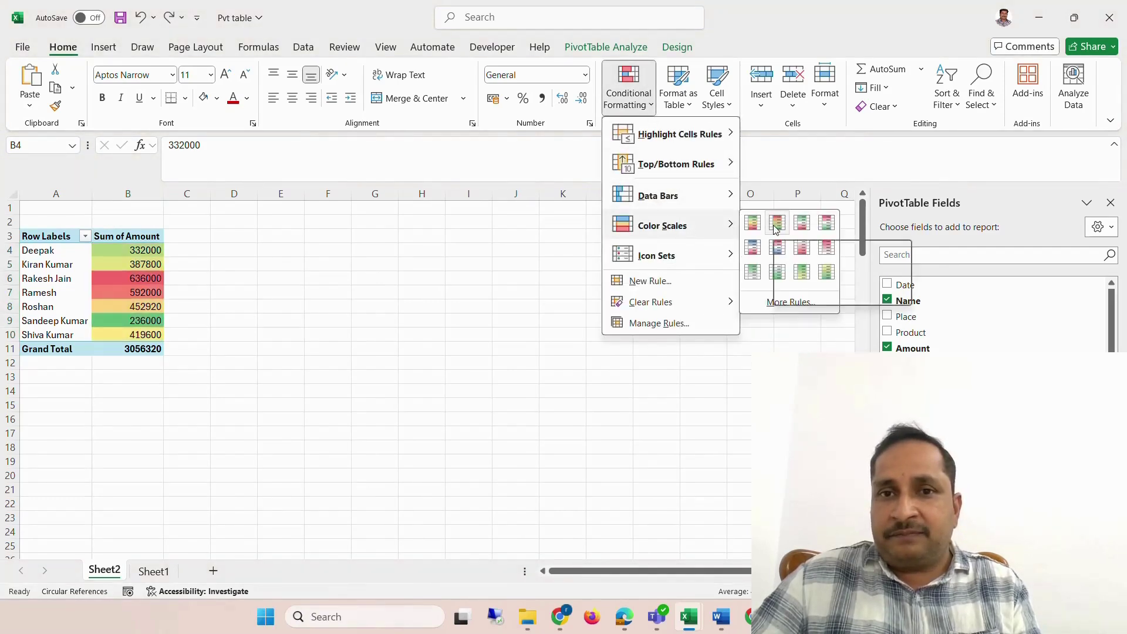
pyautogui.click(752, 250)
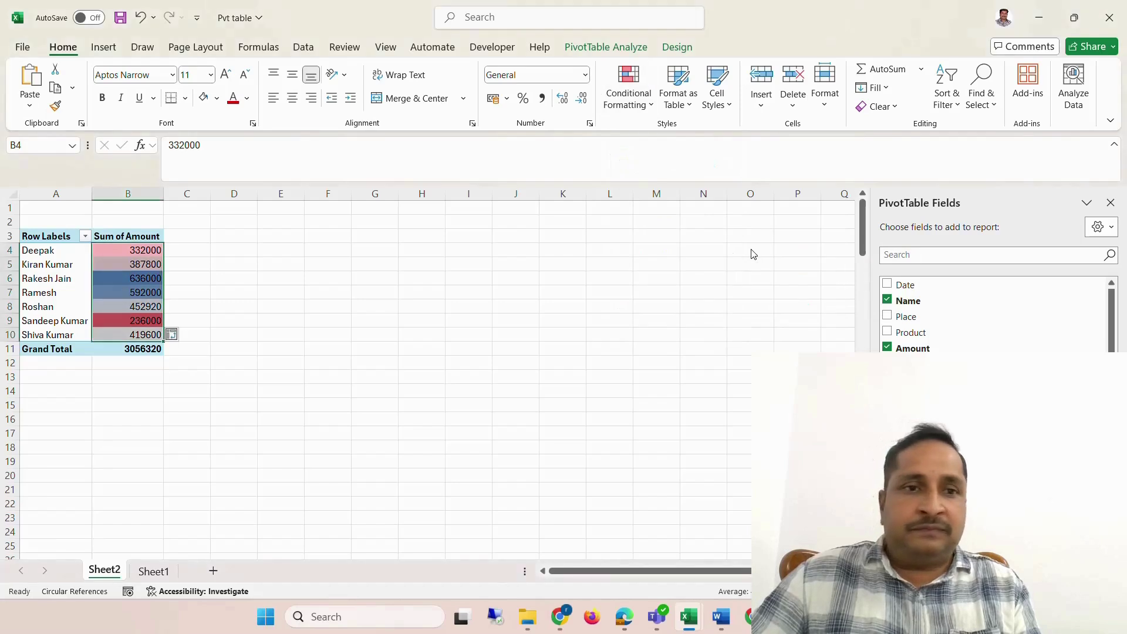
pyautogui.click(280, 319)
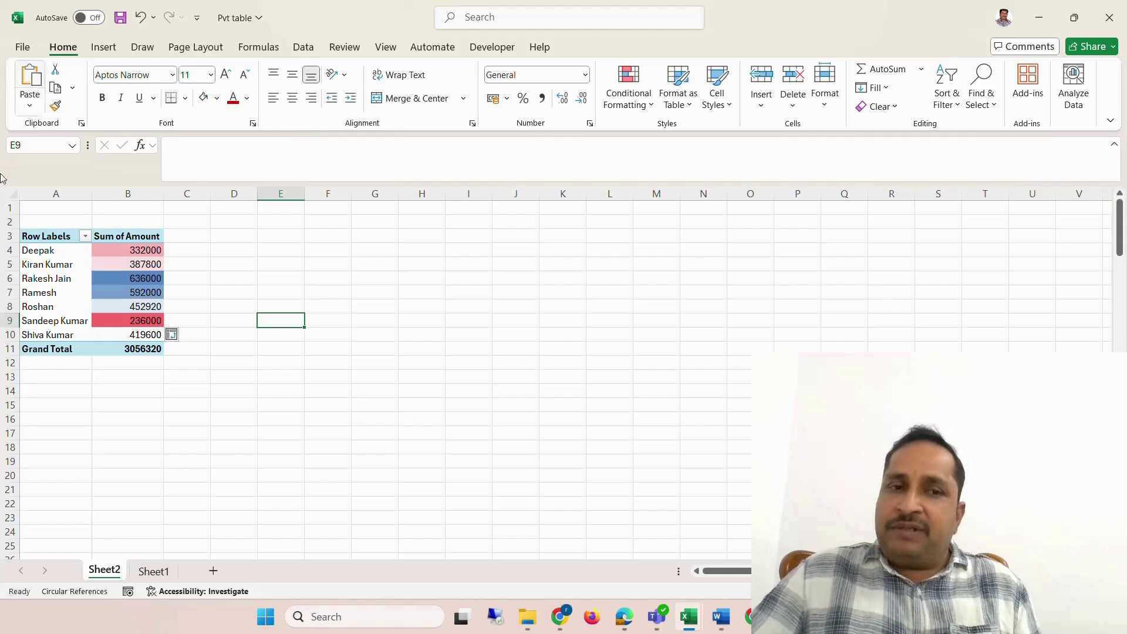
# - Return to the source data on Sheet1 and select cell C7 in the Name column
pyautogui.click(162, 568)
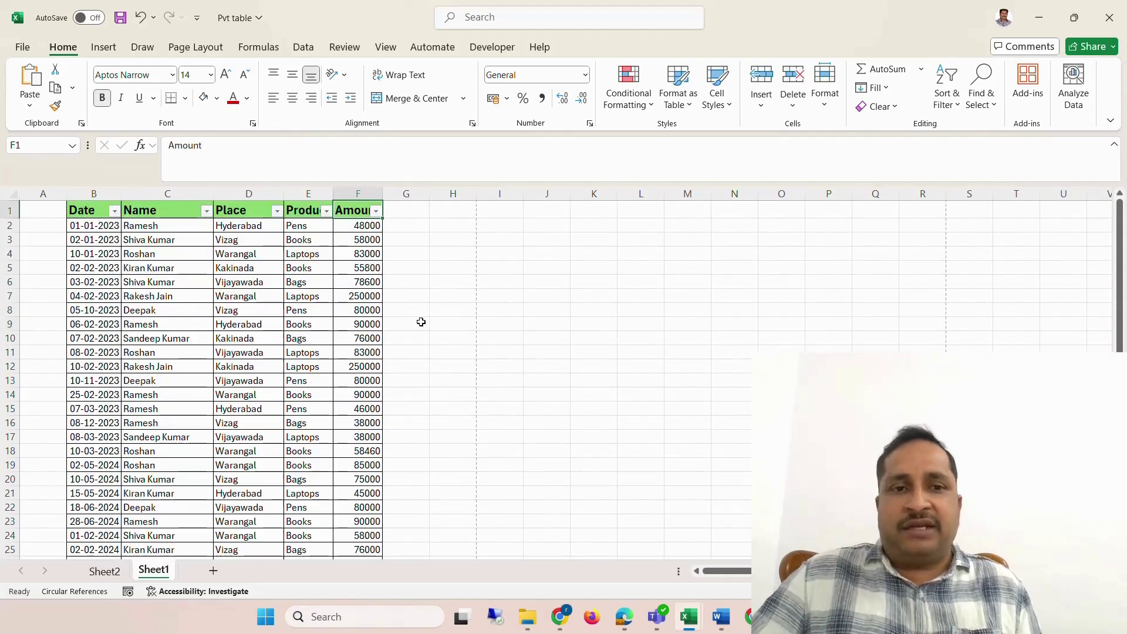
pyautogui.click(446, 297)
pyautogui.click(187, 296)
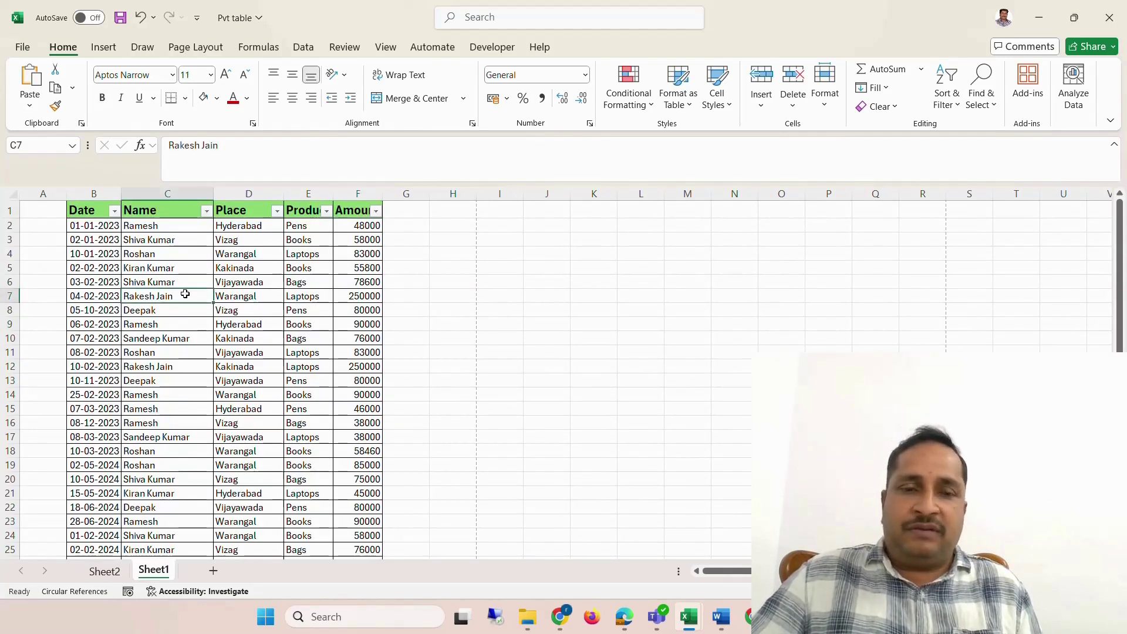